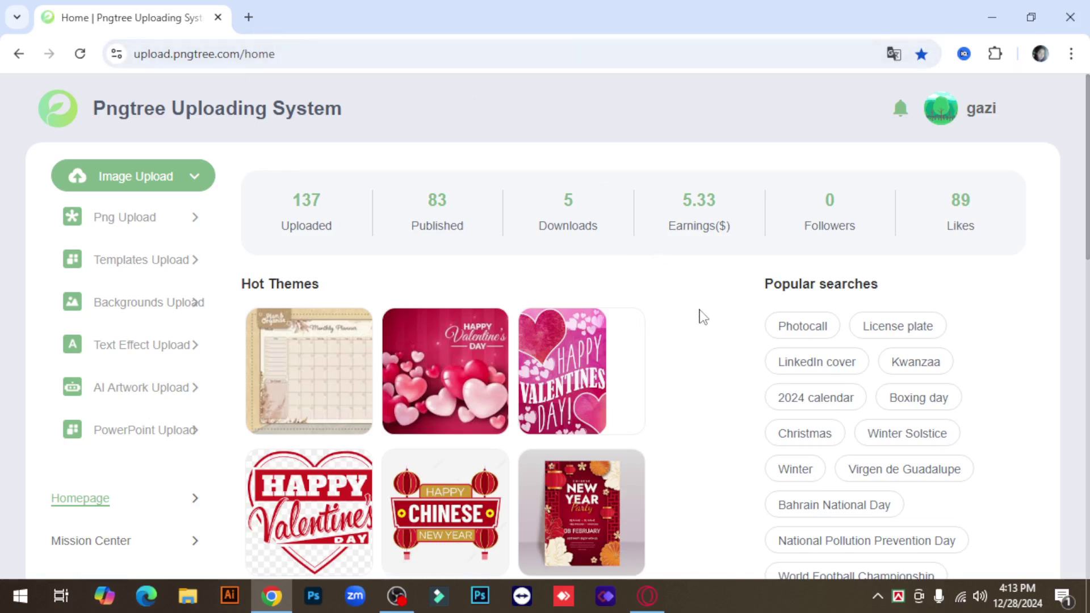
Open the bookmarked Leonardo.Ai home page in a new browser tab.
{"action": "left_click", "coordinate": [249, 17]}
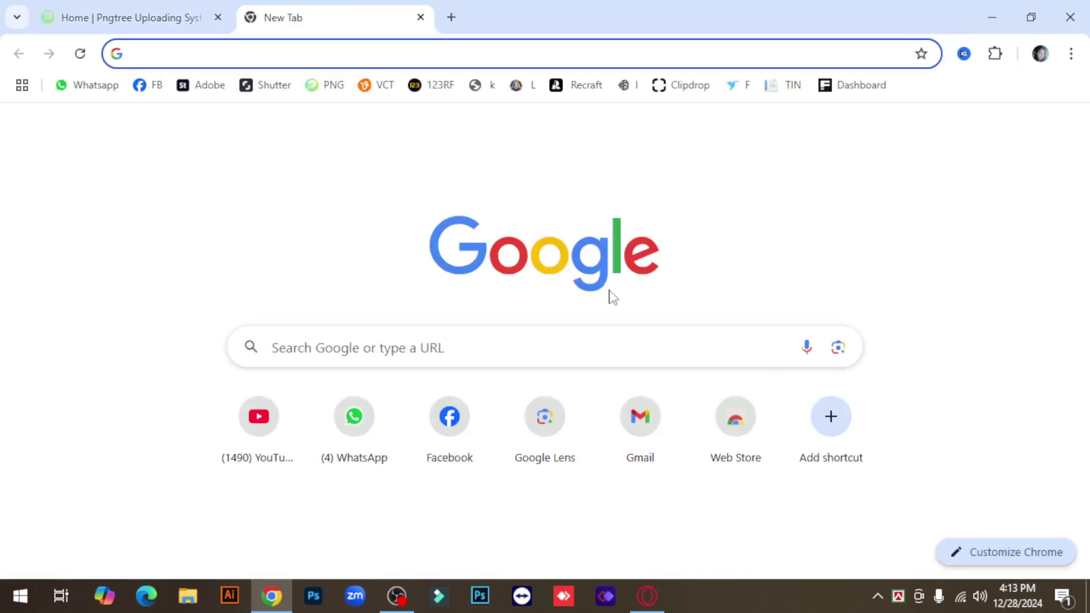
{"action": "left_click", "coordinate": [517, 85]}
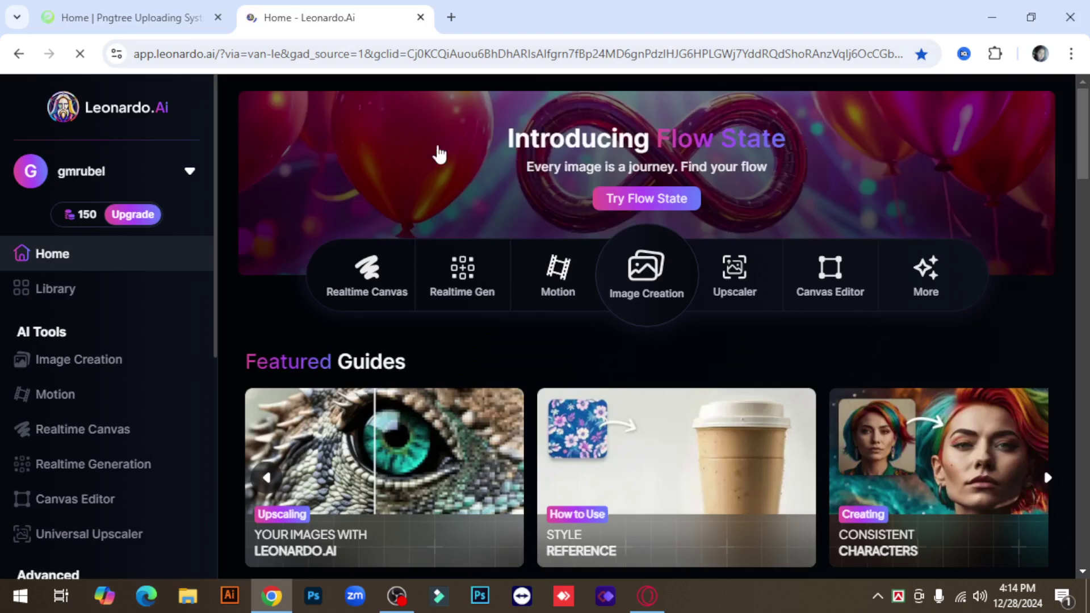
Look up the leonardo.ai website through a Google search for "leonardo ai" in a separate tab and close that tab.
{"action": "left_click", "coordinate": [451, 18]}
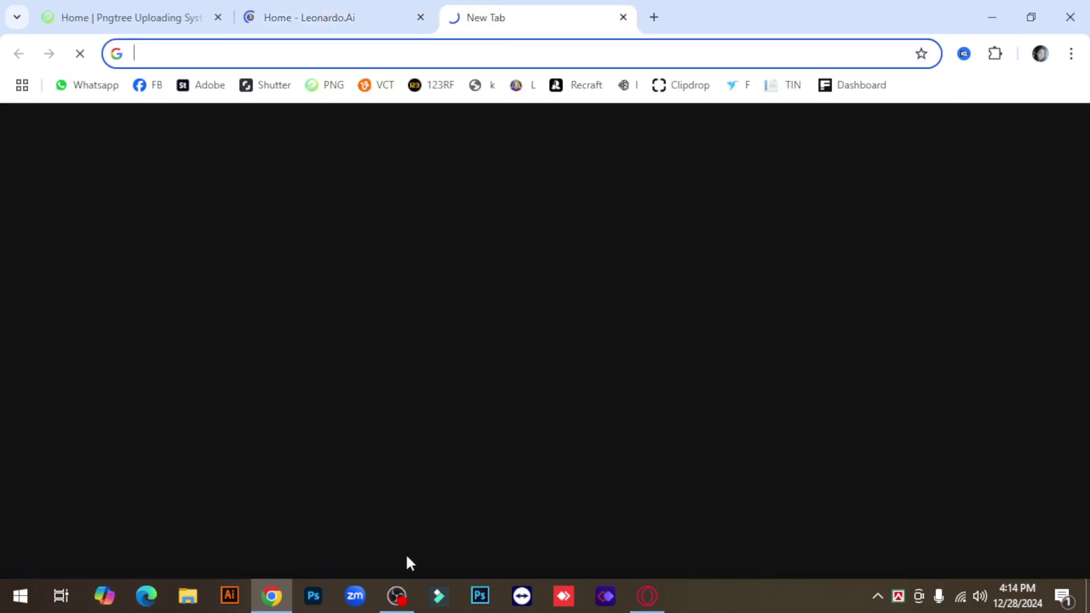
{"action": "left_click", "coordinate": [476, 341]}
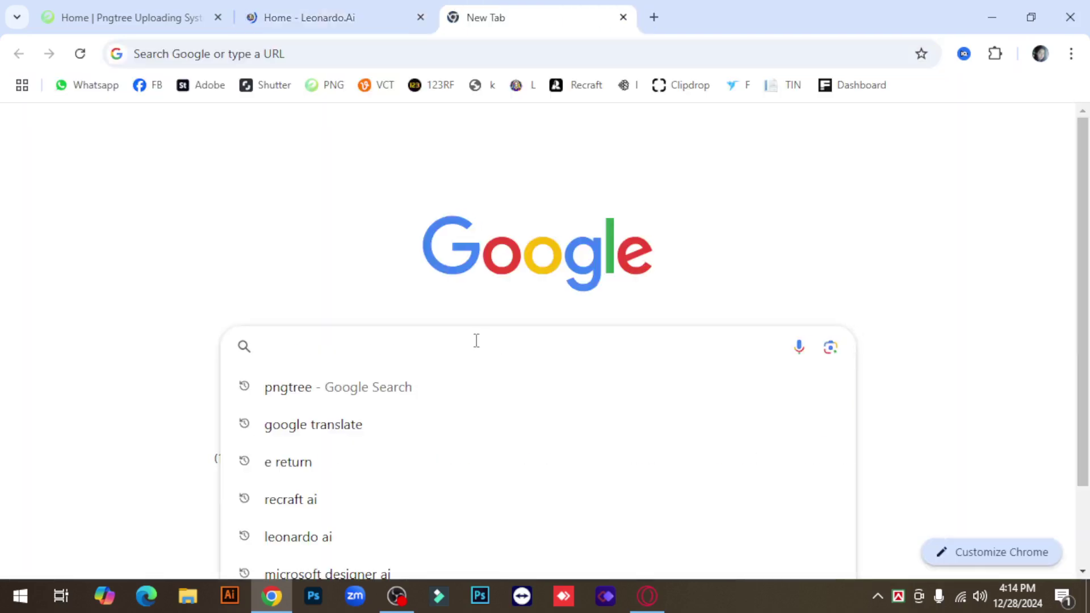
{"action": "left_click", "coordinate": [270, 538]}
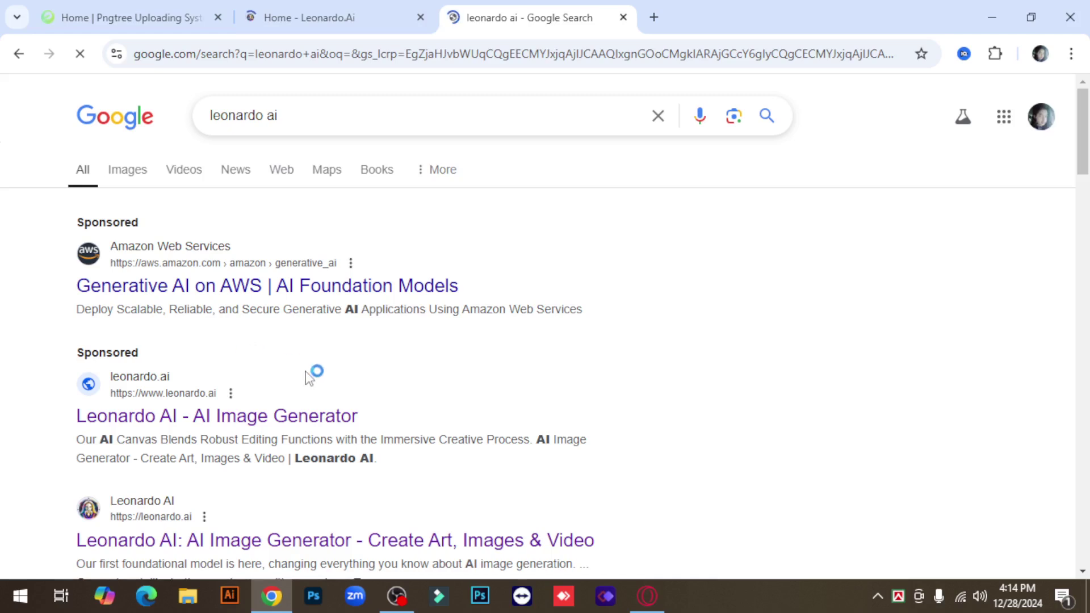
{"action": "scroll", "coordinate": [312, 372], "scroll_direction": "down", "scroll_amount": 1}
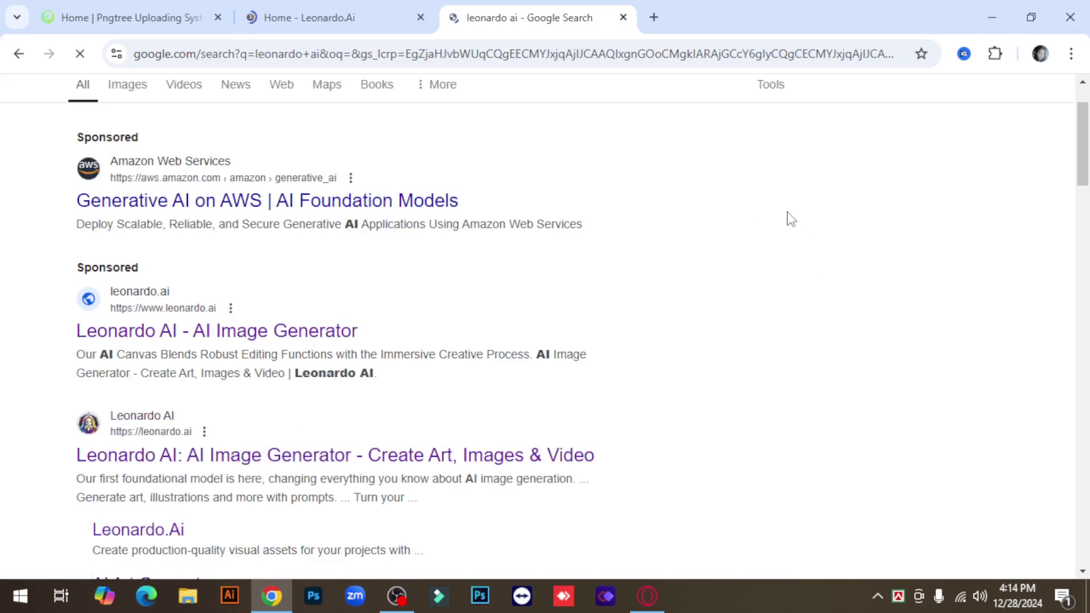
{"action": "left_click", "coordinate": [268, 454]}
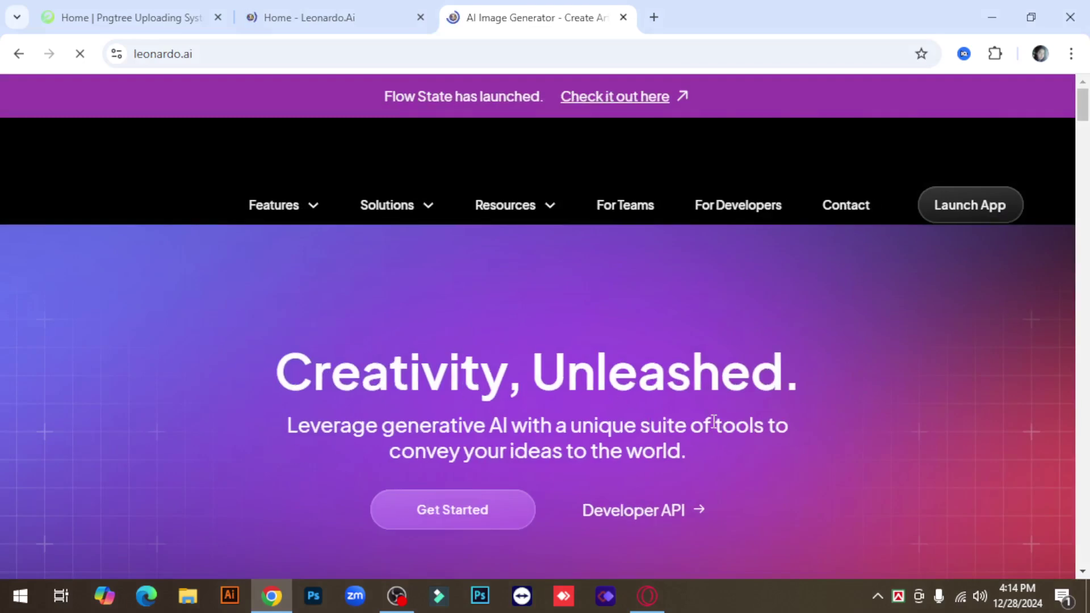
{"action": "left_click", "coordinate": [316, 17]}
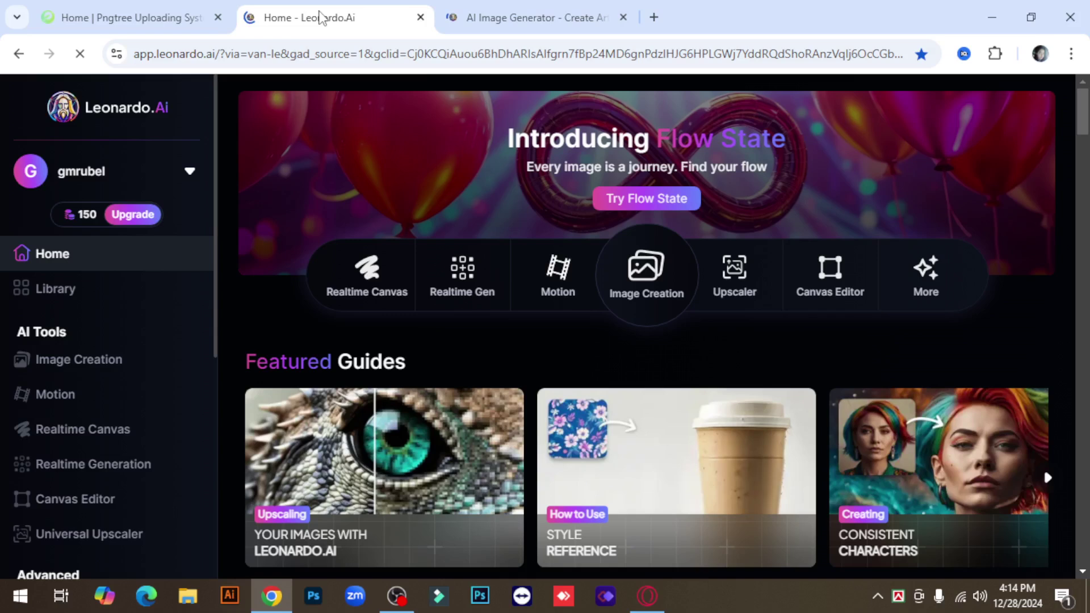
{"action": "left_click", "coordinate": [622, 17]}
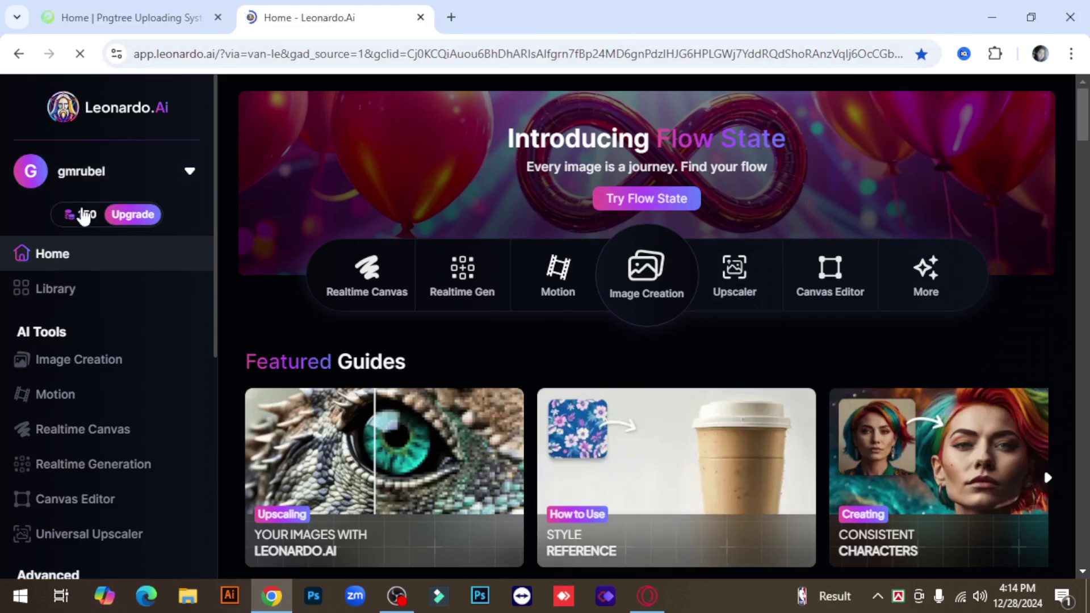
Open Leonardo.Ai's Image Creation tool and clear the existing cherry fruit prompt.
{"action": "mouse_move", "coordinate": [82, 222]}
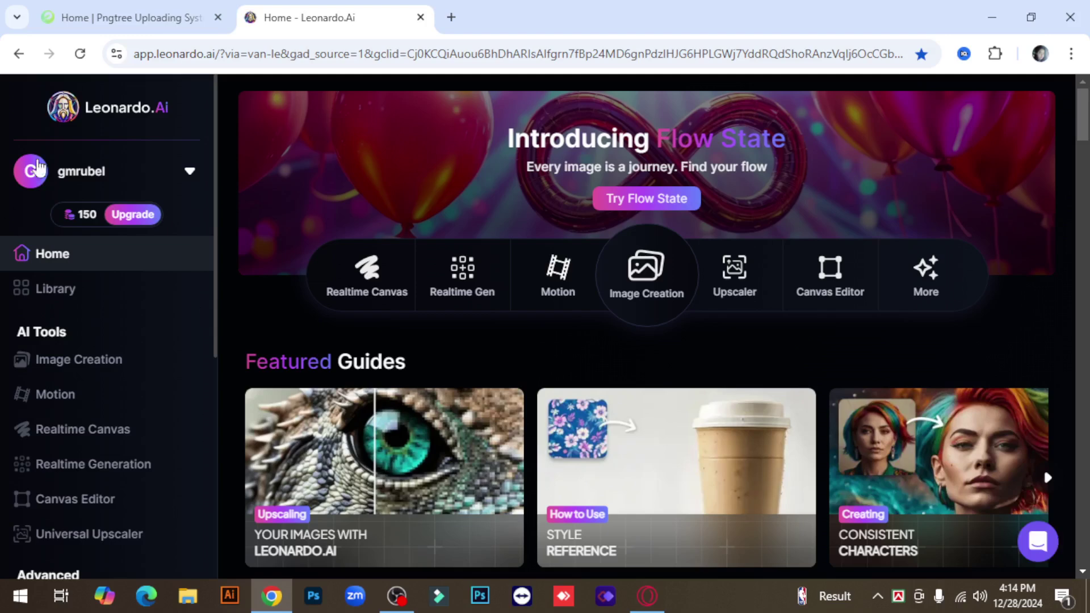
{"action": "mouse_move", "coordinate": [114, 214]}
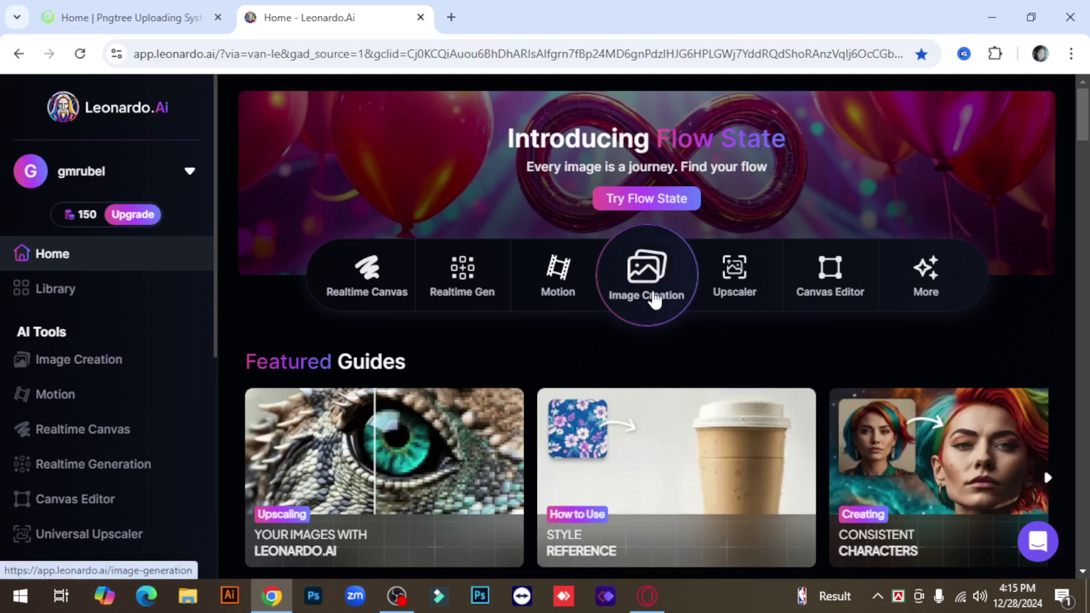
{"action": "left_click", "coordinate": [631, 328]}
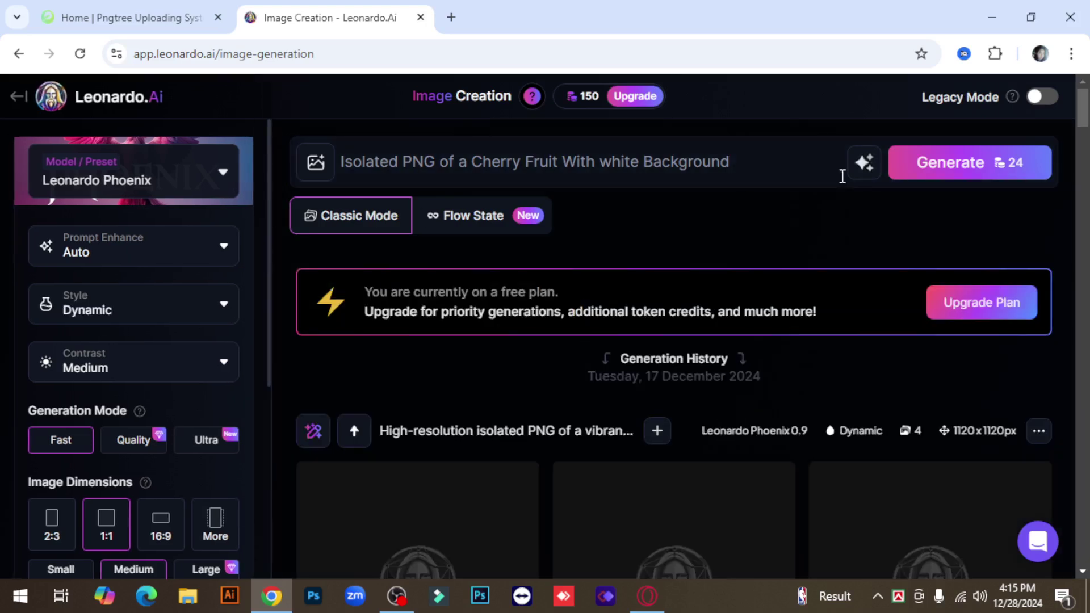
{"action": "left_click_drag", "start_coordinate": [747, 160], "coordinate": [344, 150]}
{"action": "key", "text": "BackSpace"}
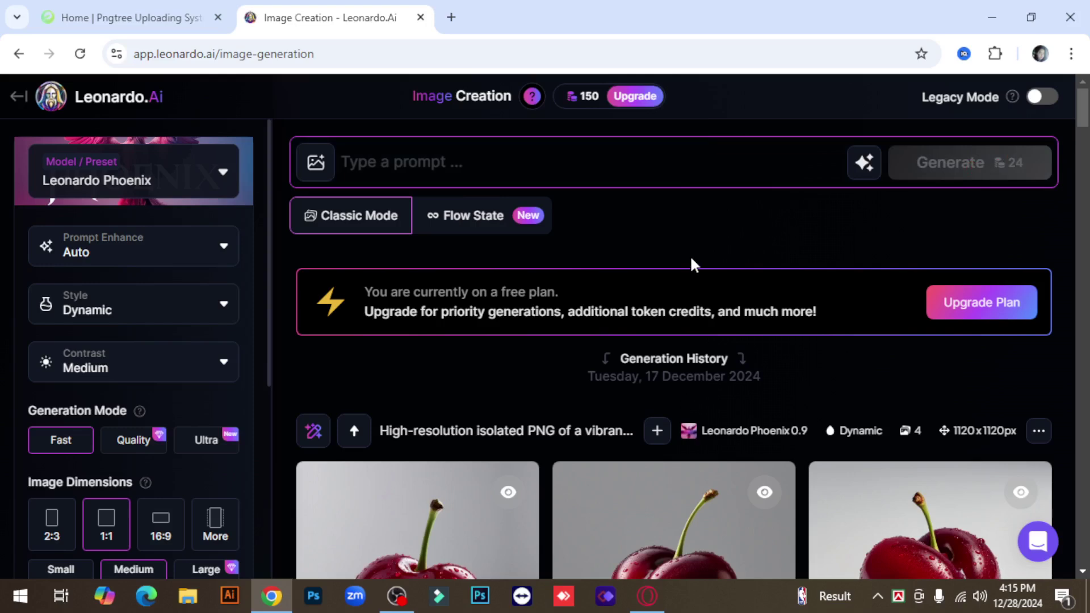
{"action": "scroll", "coordinate": [690, 255], "scroll_direction": "down", "scroll_amount": 3}
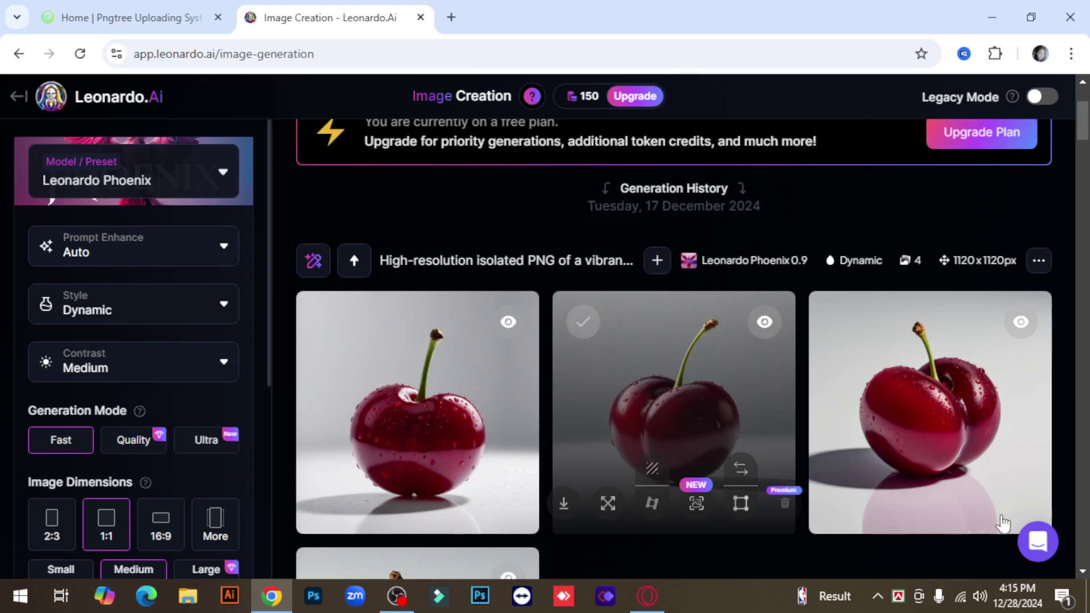
{"action": "scroll", "coordinate": [914, 438], "scroll_direction": "up", "scroll_amount": 3}
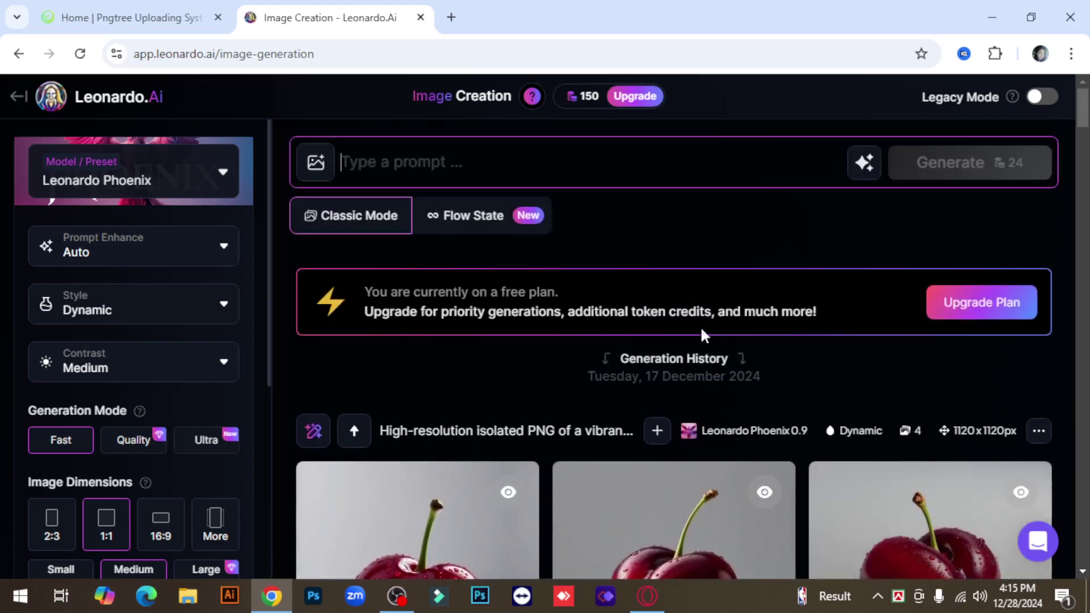
{"action": "scroll", "coordinate": [700, 352], "scroll_direction": "down", "scroll_amount": 3}
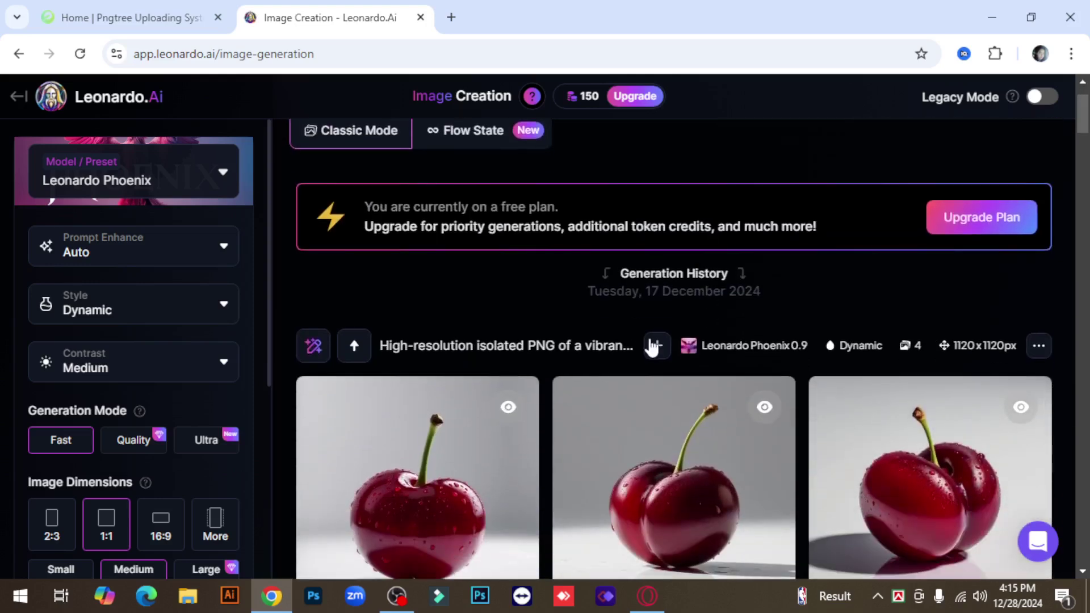
{"action": "scroll", "coordinate": [653, 346], "scroll_direction": "up", "scroll_amount": 3}
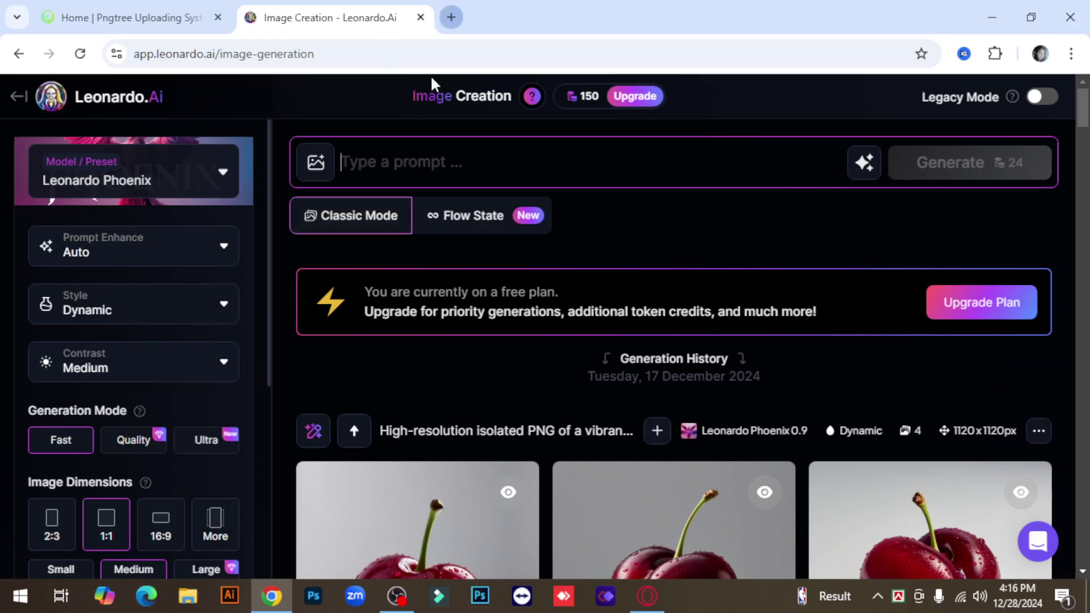
Find the Pngtree website through a Google search for "pngtree" in a new tab and open its AI PNG generator.
{"action": "left_click", "coordinate": [452, 17]}
{"action": "left_click", "coordinate": [397, 348]}
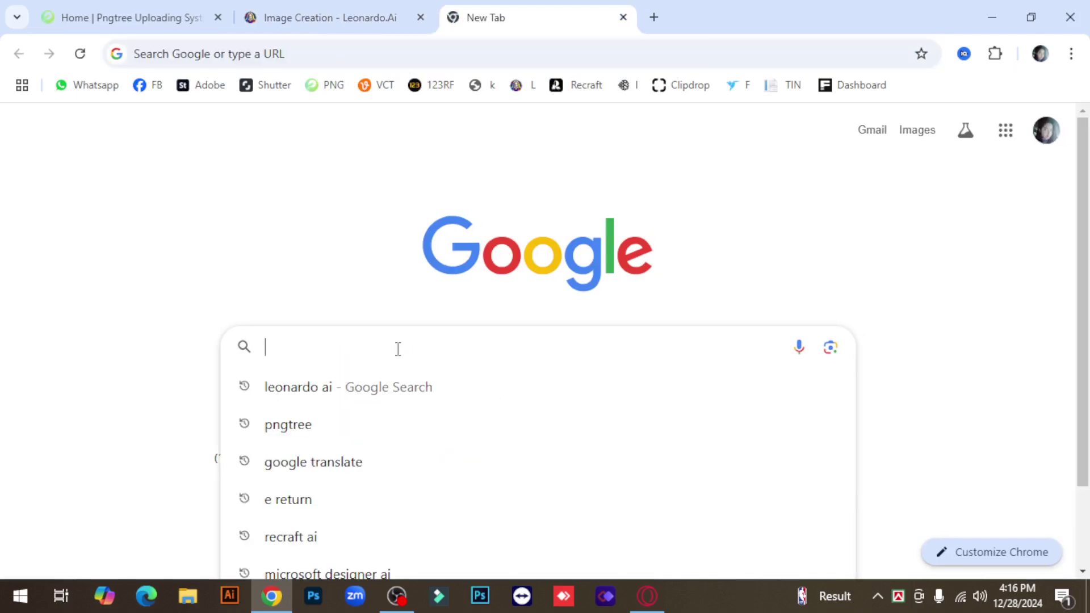
{"action": "left_click", "coordinate": [275, 433]}
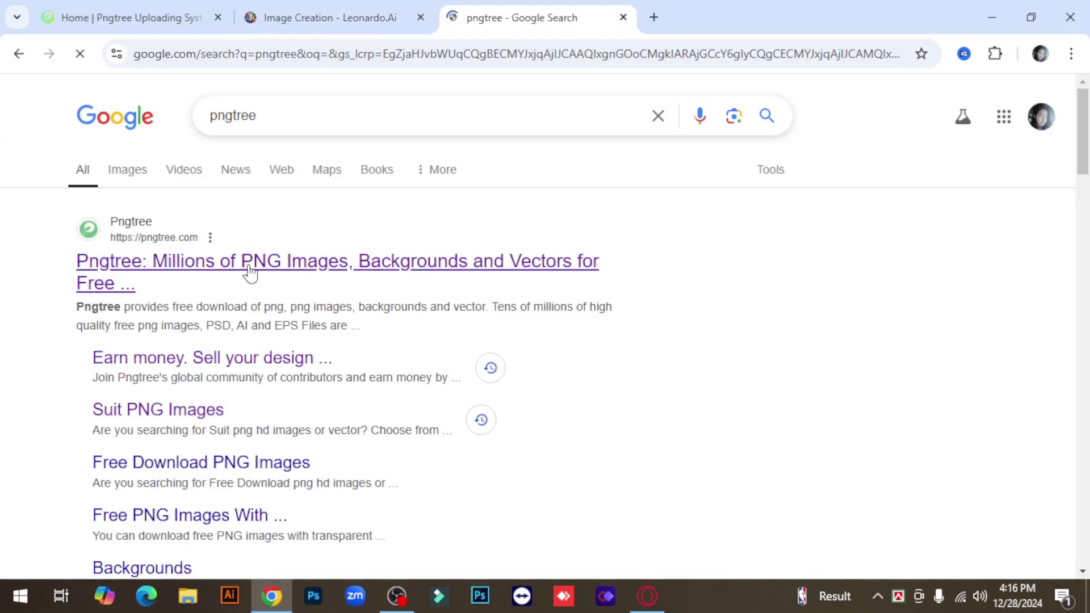
{"action": "left_click", "coordinate": [268, 267]}
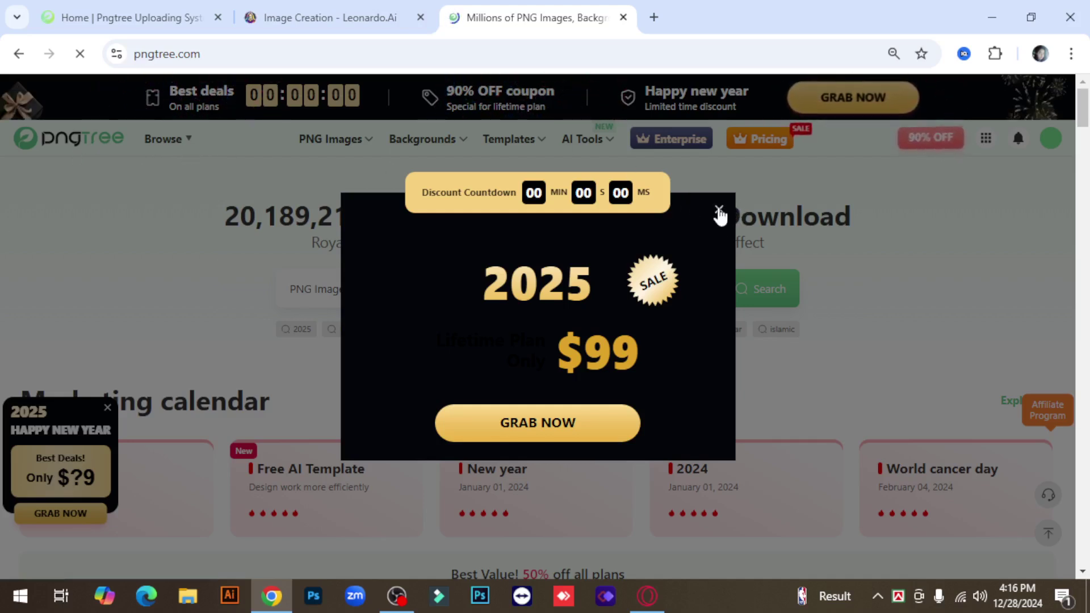
{"action": "scroll", "coordinate": [892, 326], "scroll_direction": "down", "scroll_amount": 3}
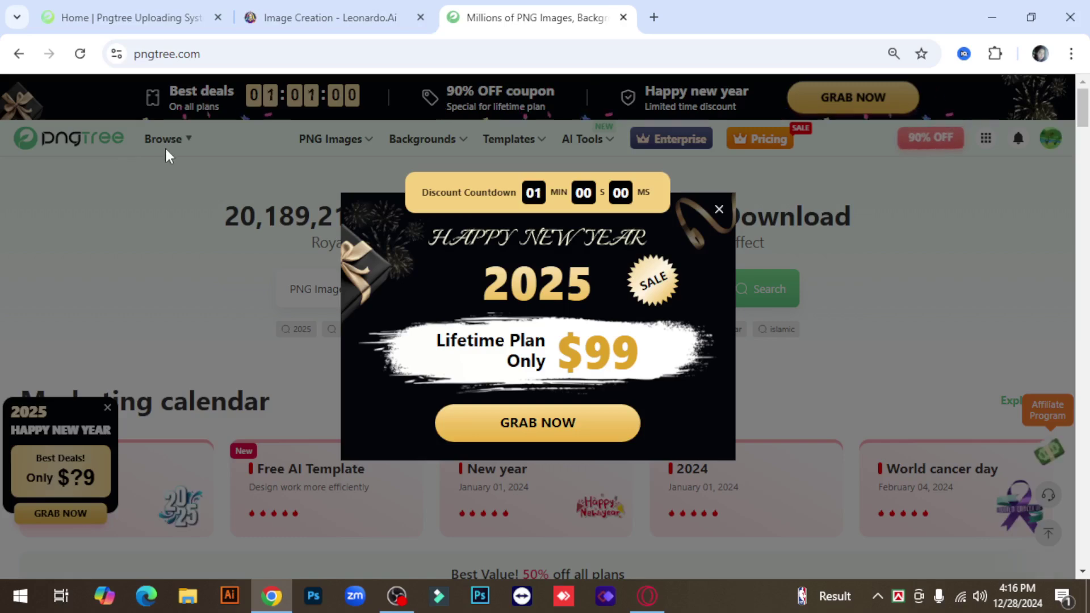
{"action": "left_click", "coordinate": [719, 209]}
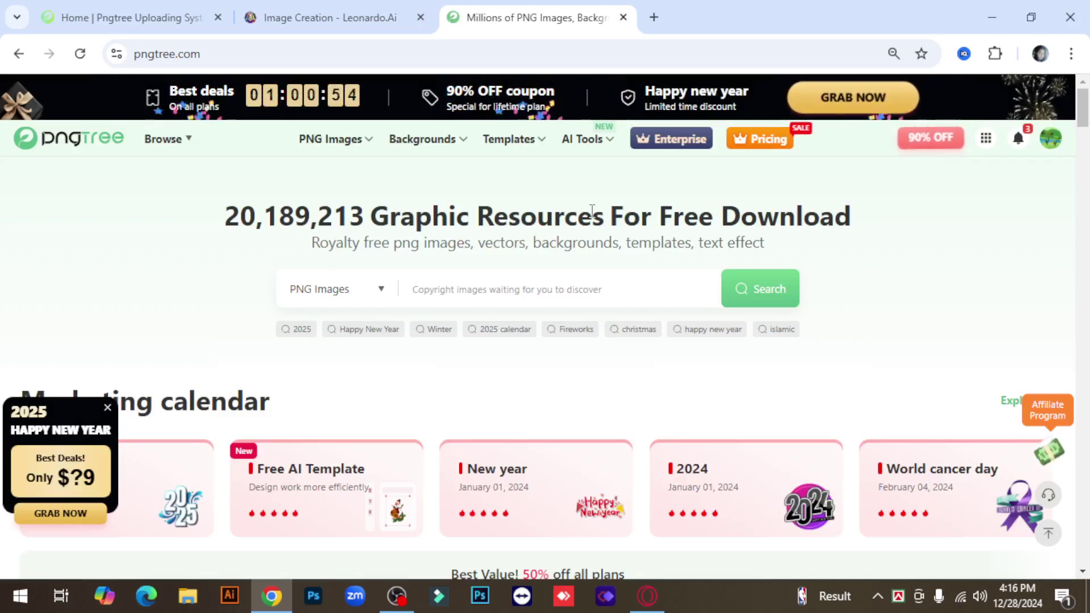
{"action": "mouse_move", "coordinate": [575, 149]}
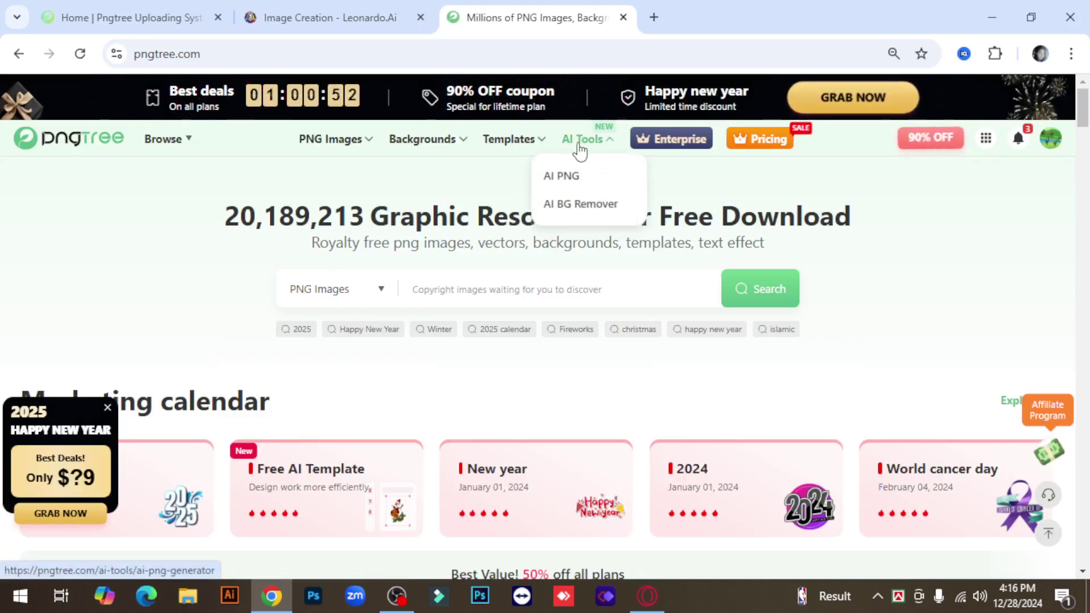
{"action": "left_click", "coordinate": [567, 177]}
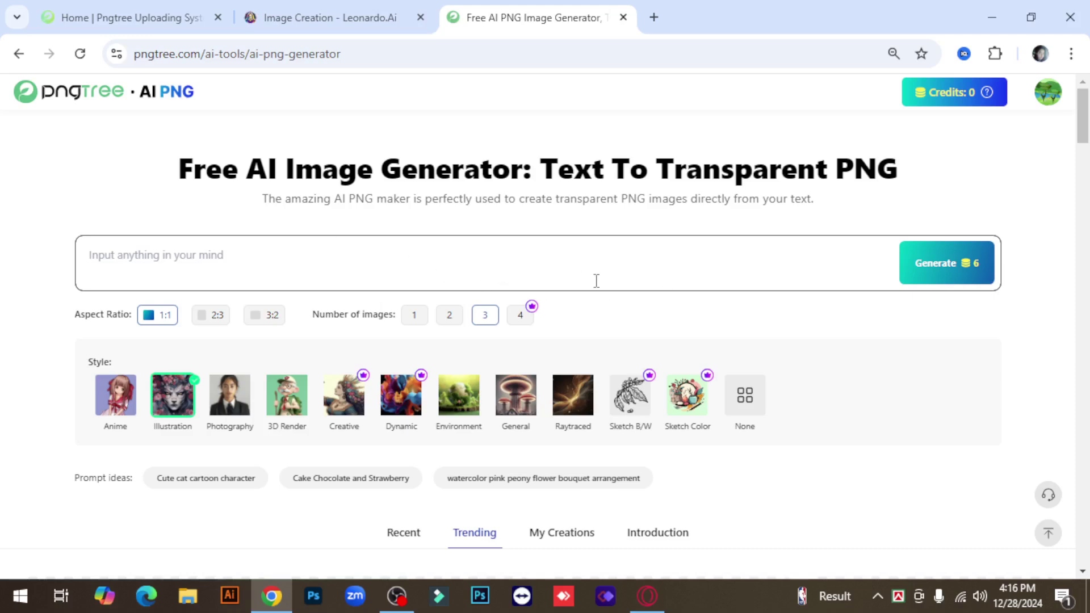
Load the prompt of the trending blue and pink flowers image into the AI PNG generator.
{"action": "scroll", "coordinate": [596, 280], "scroll_direction": "down", "scroll_amount": 2}
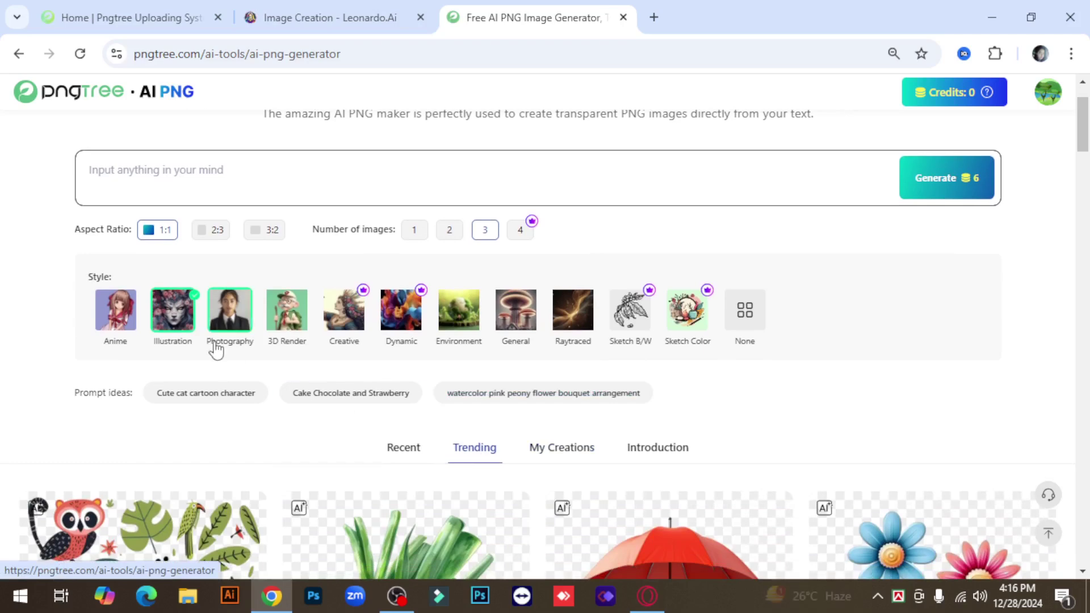
{"action": "scroll", "coordinate": [514, 542], "scroll_direction": "down", "scroll_amount": 2}
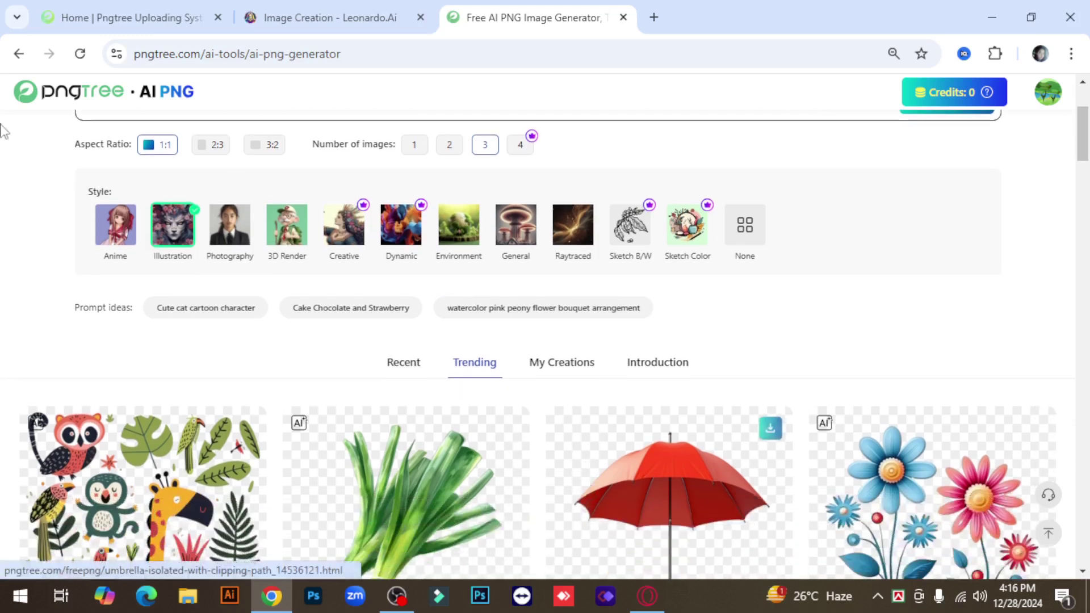
{"action": "scroll", "coordinate": [1022, 420], "scroll_direction": "down", "scroll_amount": 2}
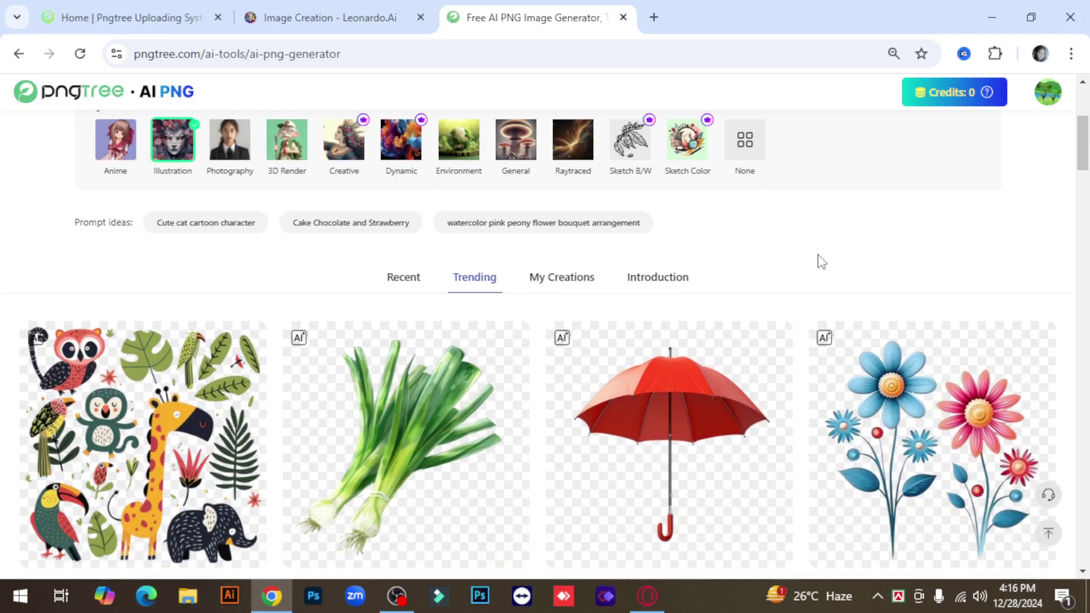
{"action": "scroll", "coordinate": [567, 414], "scroll_direction": "down", "scroll_amount": 1}
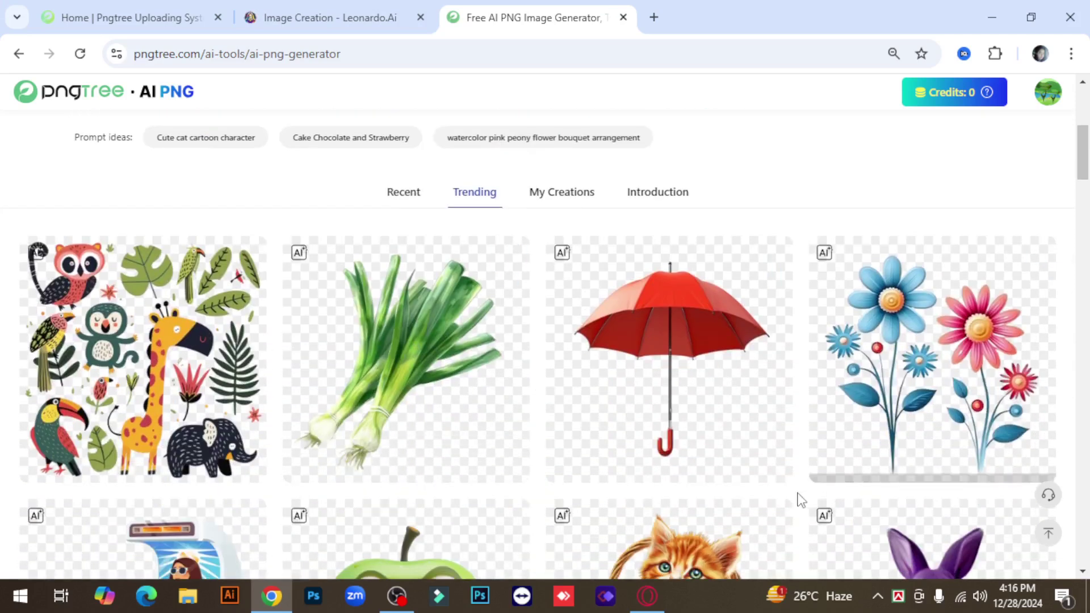
{"action": "scroll", "coordinate": [794, 499], "scroll_direction": "down", "scroll_amount": 2}
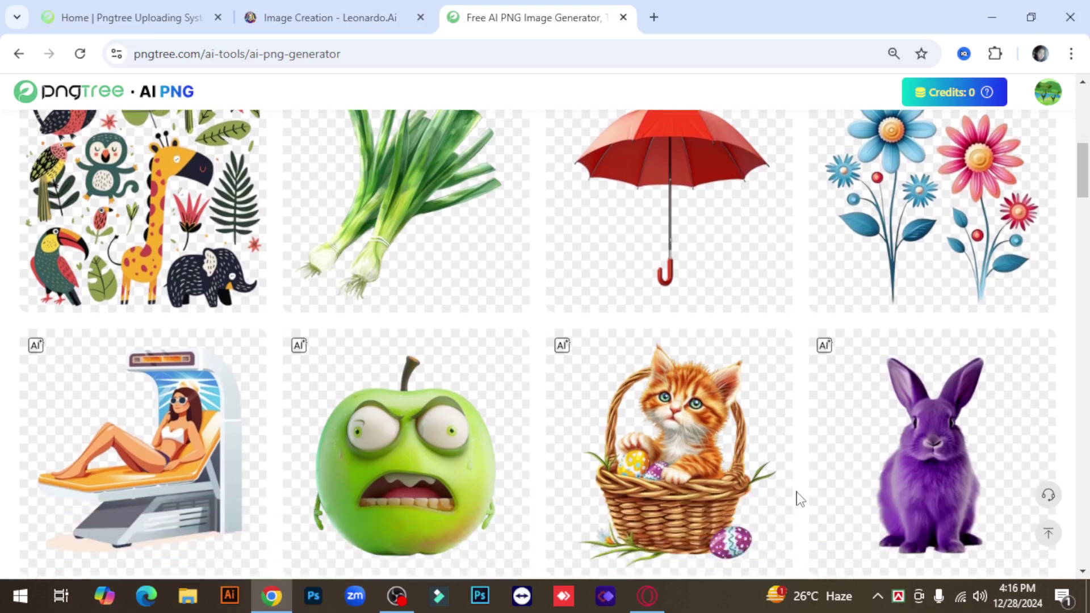
{"action": "scroll", "coordinate": [800, 499], "scroll_direction": "up", "scroll_amount": 2}
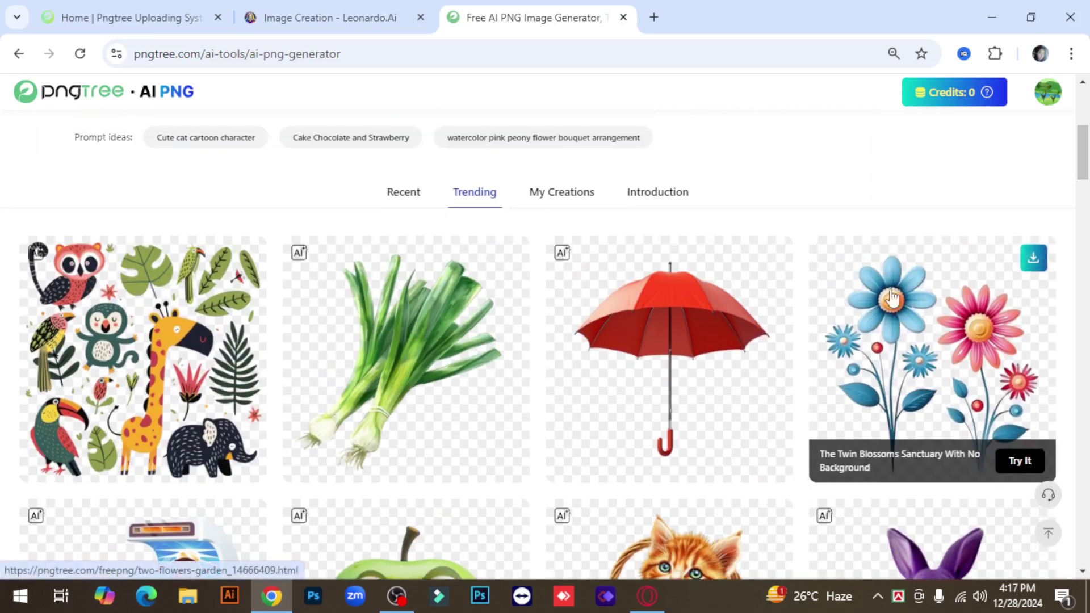
{"action": "left_click", "coordinate": [1020, 463]}
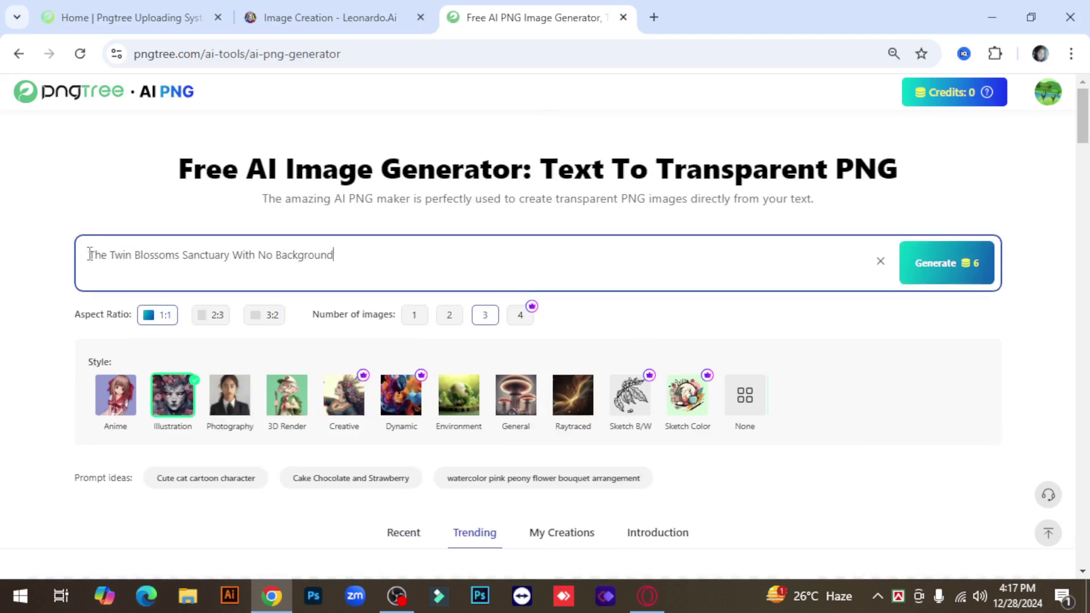
Copy the whole prompt "The Twin Blossoms Sanctuary With No Background" from the generator's prompt field.
{"action": "left_click_drag", "start_coordinate": [89, 255], "coordinate": [338, 256]}
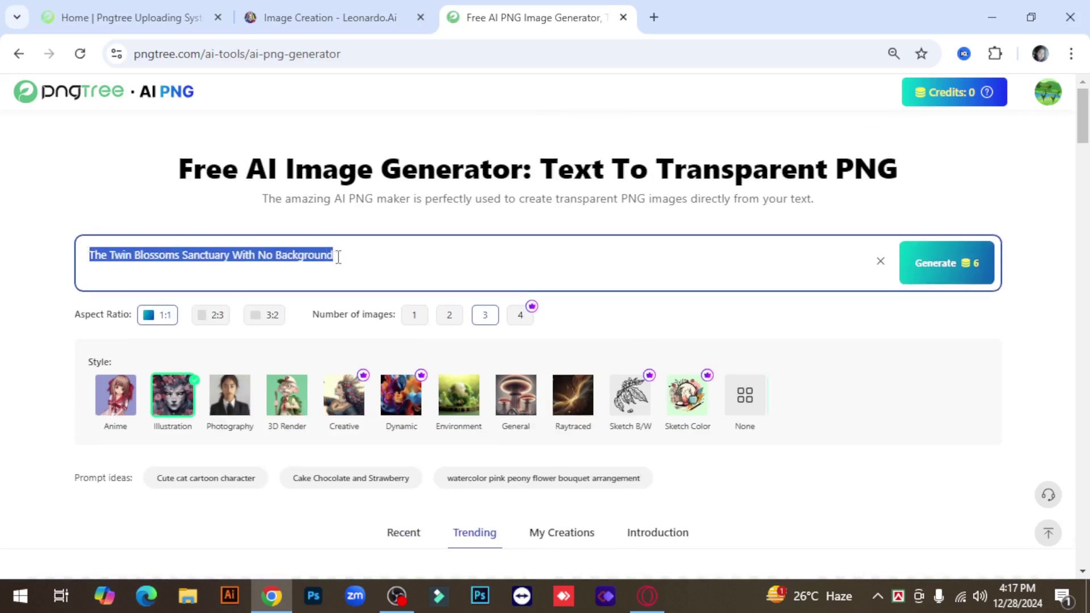
{"action": "left_click", "coordinate": [337, 257]}
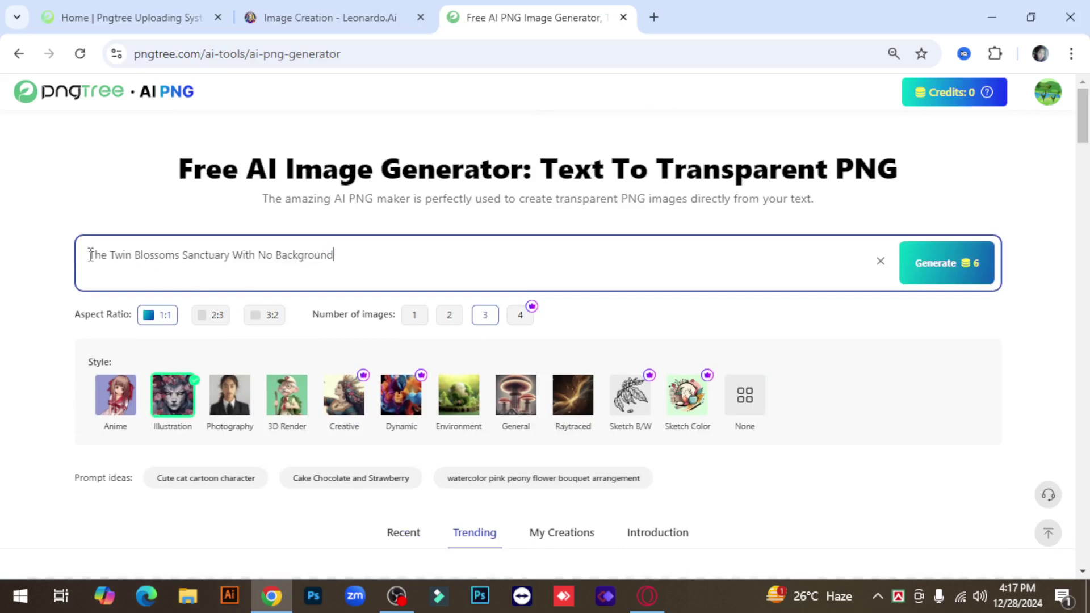
{"action": "left_click_drag", "start_coordinate": [90, 255], "coordinate": [266, 269]}
{"action": "right_click", "coordinate": [224, 259]}
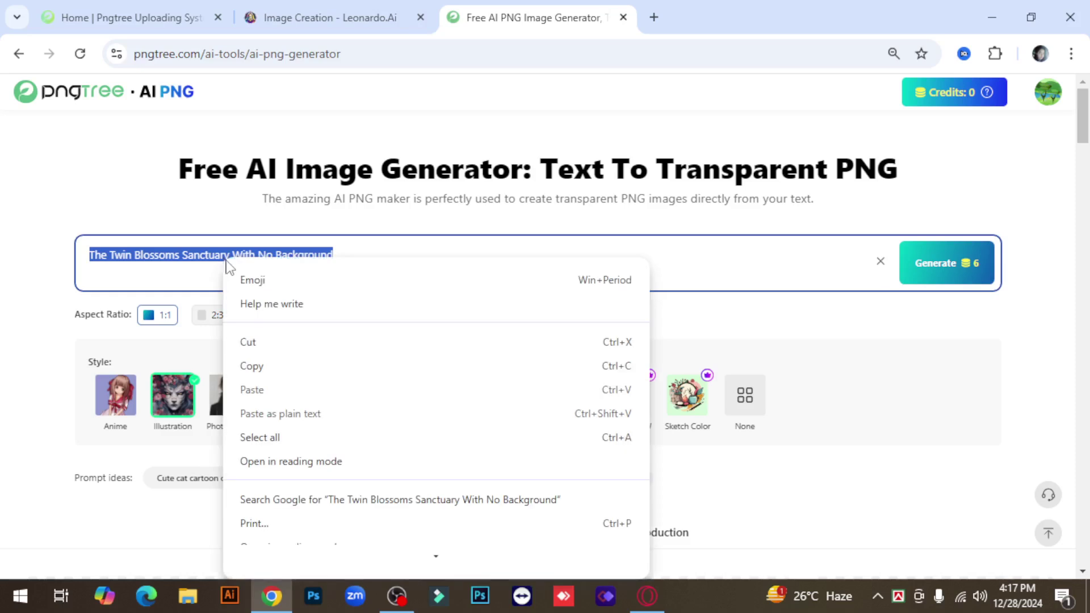
{"action": "left_click", "coordinate": [256, 366]}
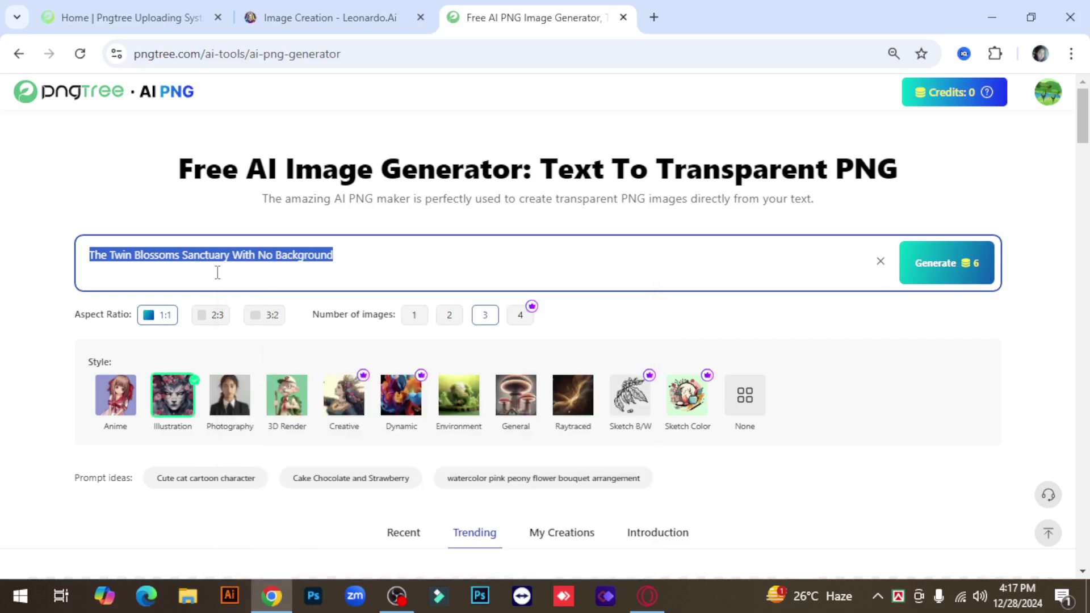
Switch to Leonardo.Ai's Image Creation page and paste the copied prompt "The Twin Blossoms Sanctuary With No Background" into the prompt field.
{"action": "left_click", "coordinate": [324, 23]}
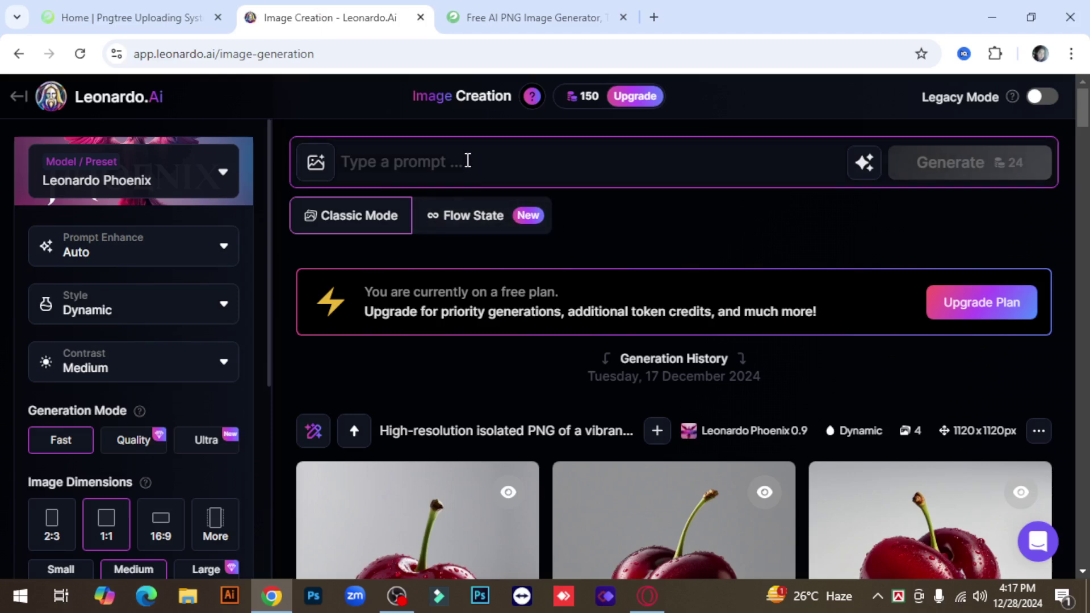
{"action": "left_click", "coordinate": [485, 165]}
{"action": "key", "text": "ctrl+v"}
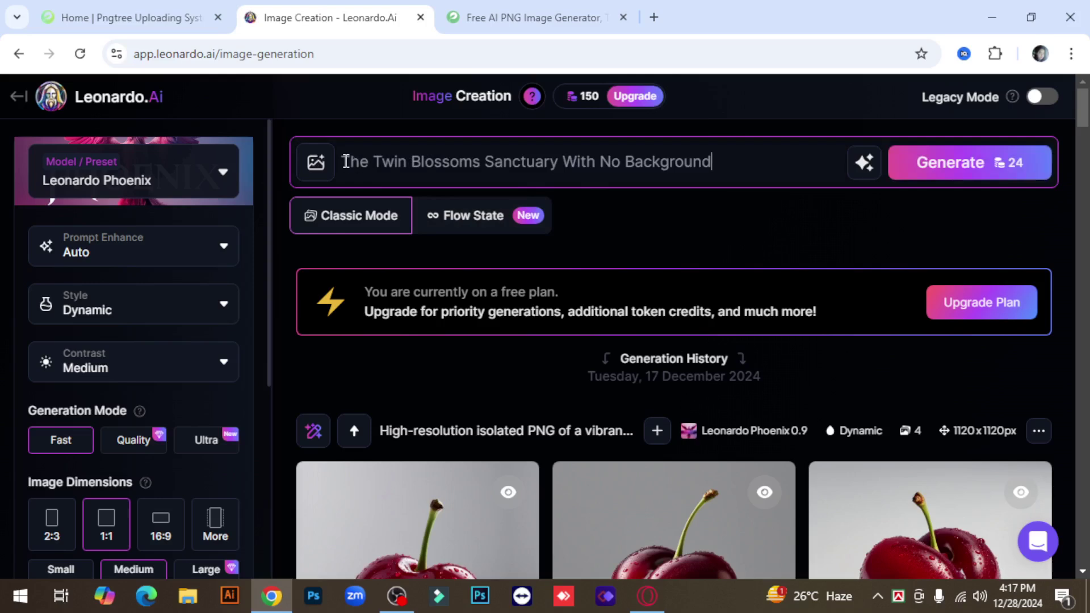
{"action": "left_click_drag", "start_coordinate": [345, 159], "coordinate": [716, 168]}
{"action": "left_click", "coordinate": [713, 161]}
Replace the word "No" with "white" in the prompt, making it "The Twin Blossoms Sanctuary With white Background".
{"action": "left_click_drag", "start_coordinate": [608, 162], "coordinate": [683, 165]}
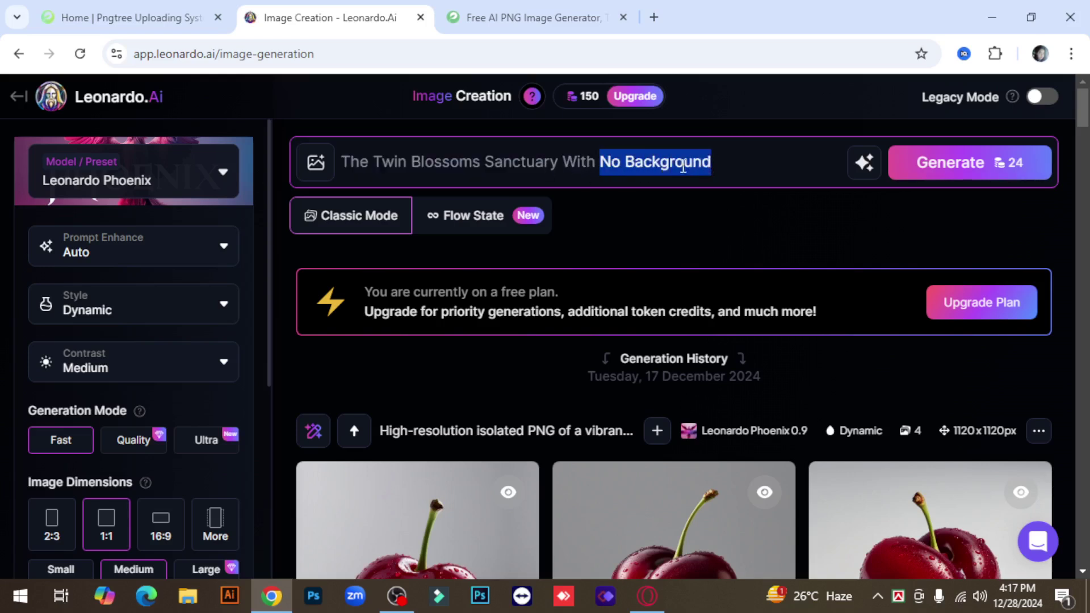
{"action": "left_click", "coordinate": [616, 164]}
{"action": "double_click", "coordinate": [607, 164]}
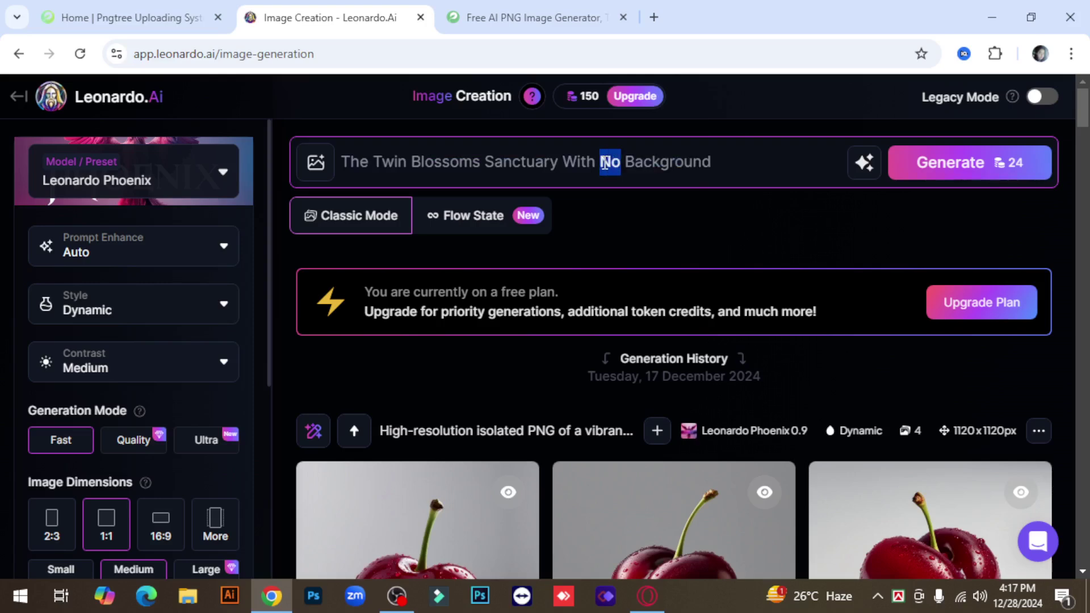
{"action": "type", "text": "e"}
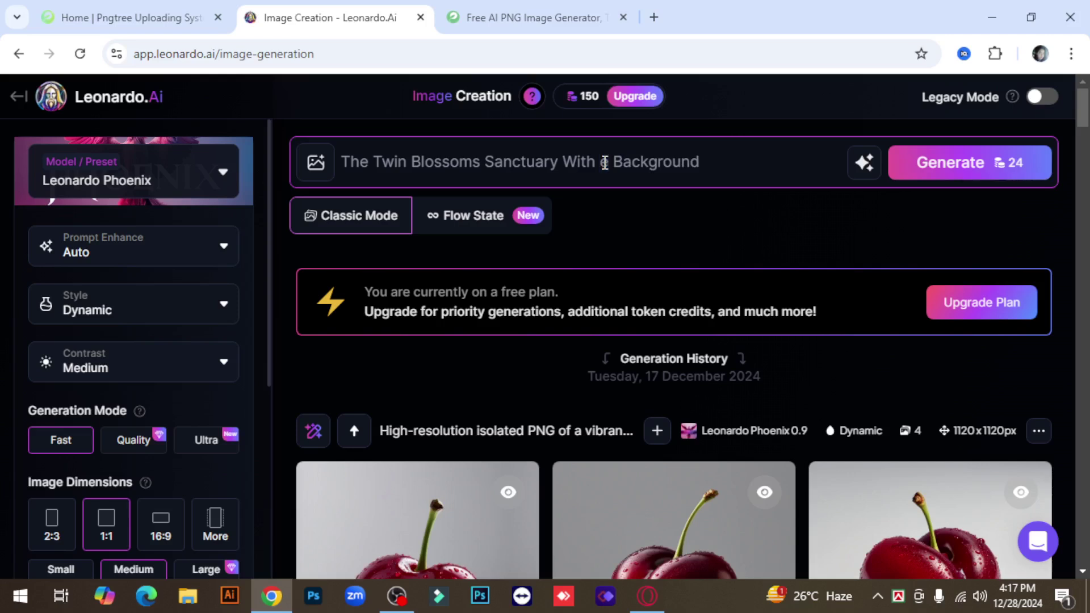
{"action": "key", "text": "BackSpace"}
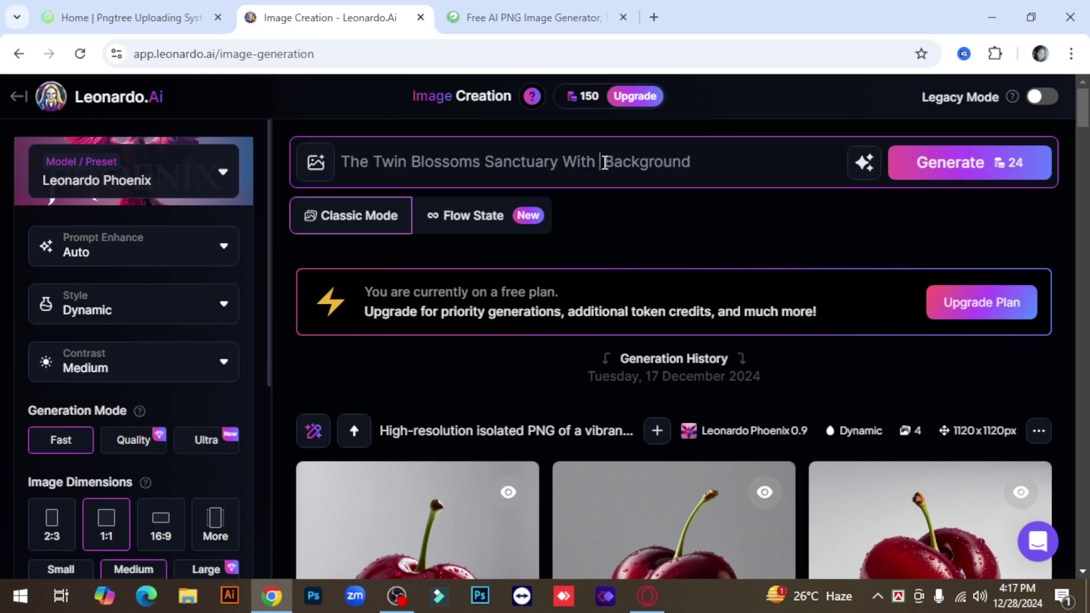
{"action": "type", "text": "Wit"}
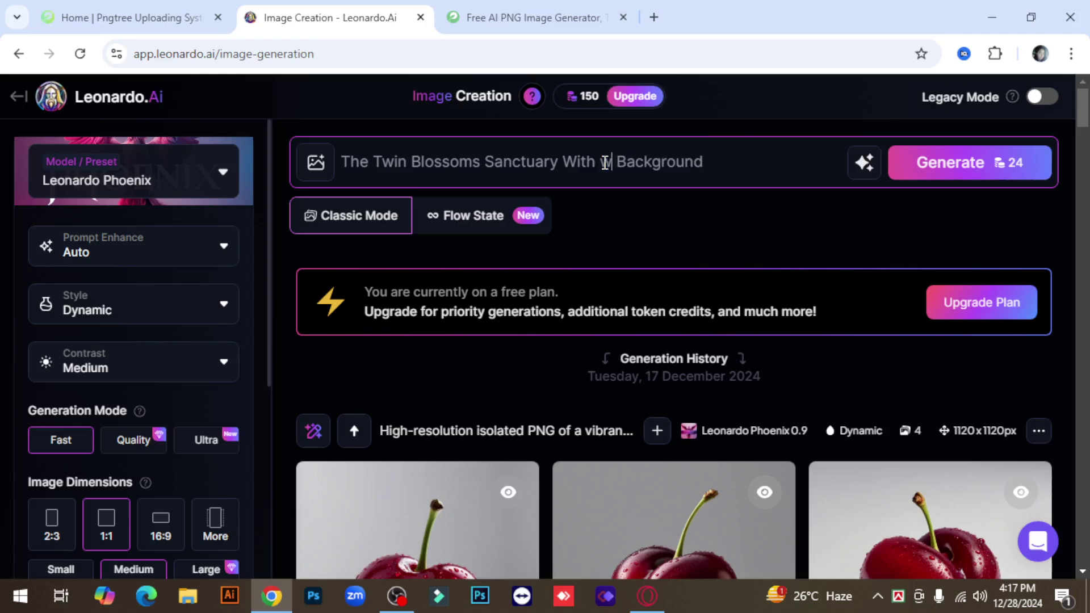
{"action": "type", "text": "h white"}
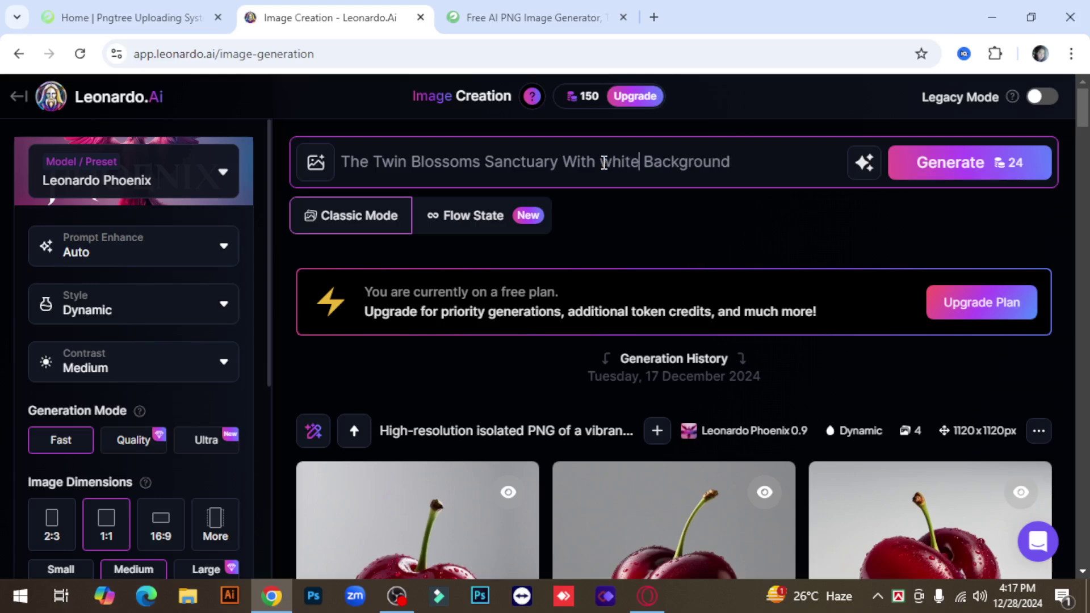
{"action": "left_click_drag", "start_coordinate": [738, 165], "coordinate": [367, 159]}
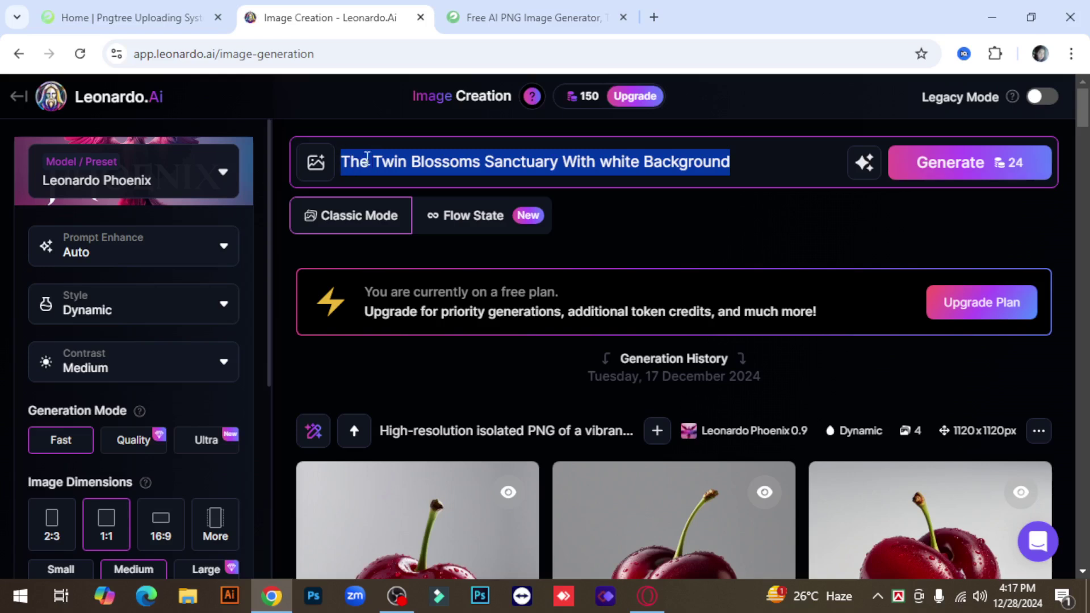
{"action": "left_click", "coordinate": [499, 165]}
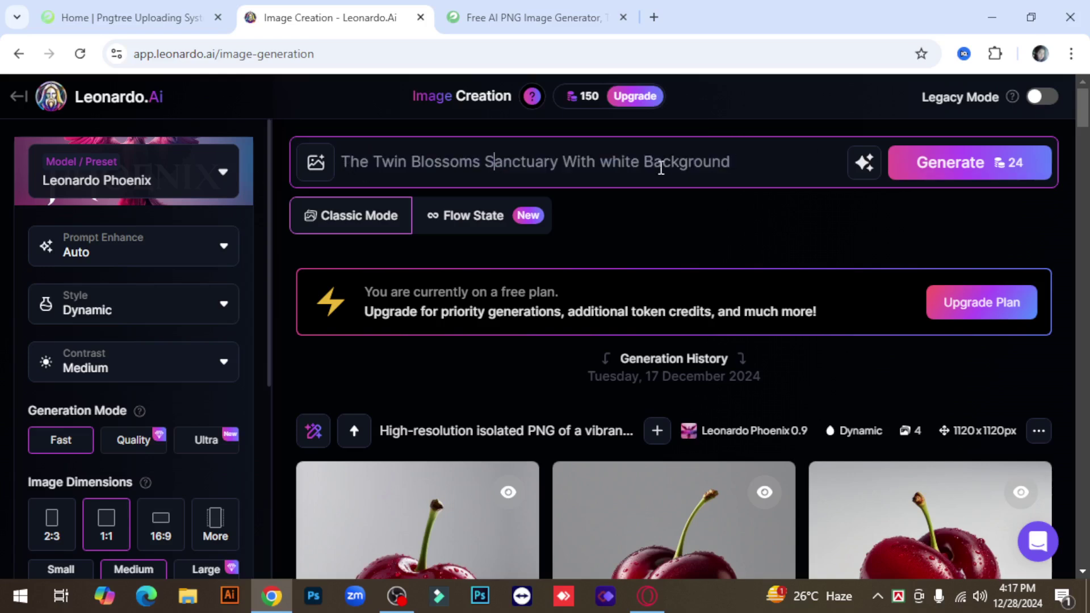
{"action": "left_click_drag", "start_coordinate": [648, 161], "coordinate": [732, 161]}
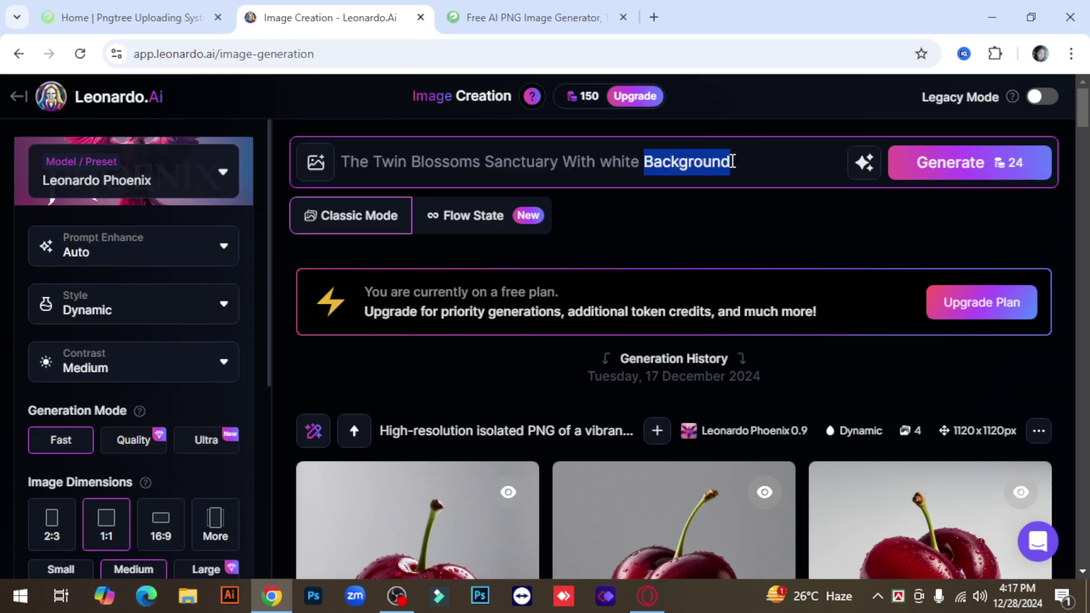
{"action": "left_click", "coordinate": [733, 161]}
{"action": "left_click_drag", "start_coordinate": [602, 163], "coordinate": [733, 162]}
{"action": "left_click", "coordinate": [740, 162]}
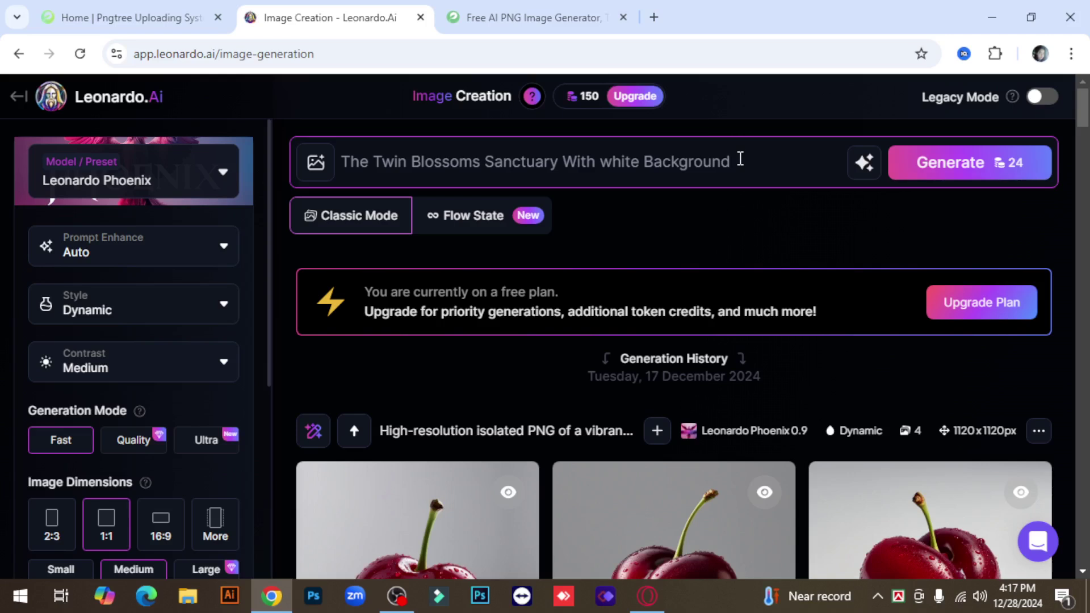
{"action": "left_click_drag", "start_coordinate": [603, 162], "coordinate": [759, 163]}
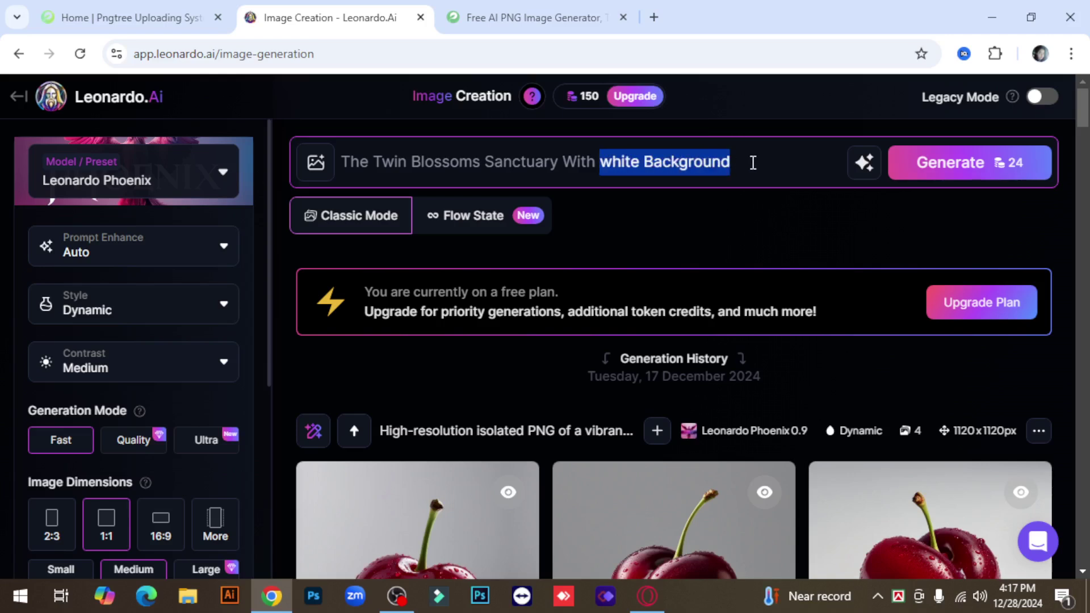
{"action": "left_click", "coordinate": [753, 163]}
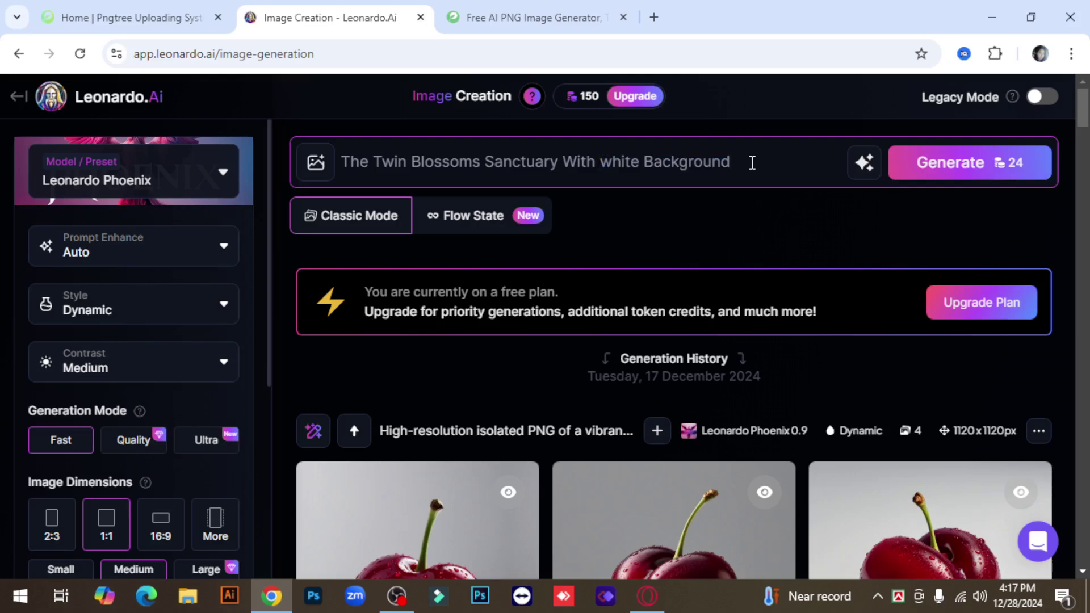
Generate images from the prompt "The Twin Blossoms Sanctuary With white Background".
{"action": "left_click", "coordinate": [960, 175]}
{"action": "scroll", "coordinate": [825, 312], "scroll_direction": "down", "scroll_amount": 3}
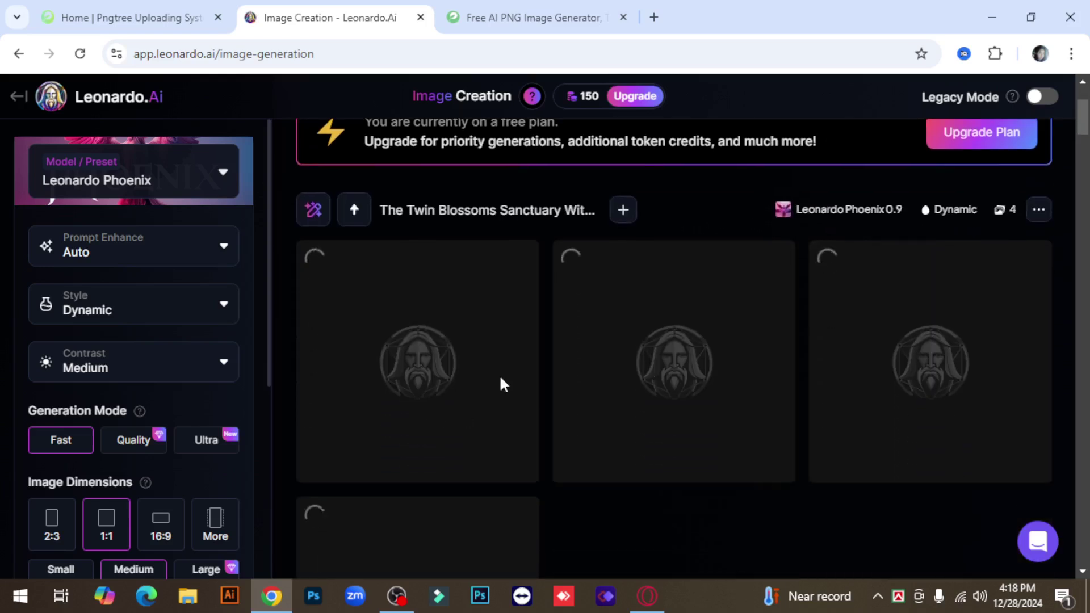
{"action": "scroll", "coordinate": [415, 279], "scroll_direction": "down", "scroll_amount": 2}
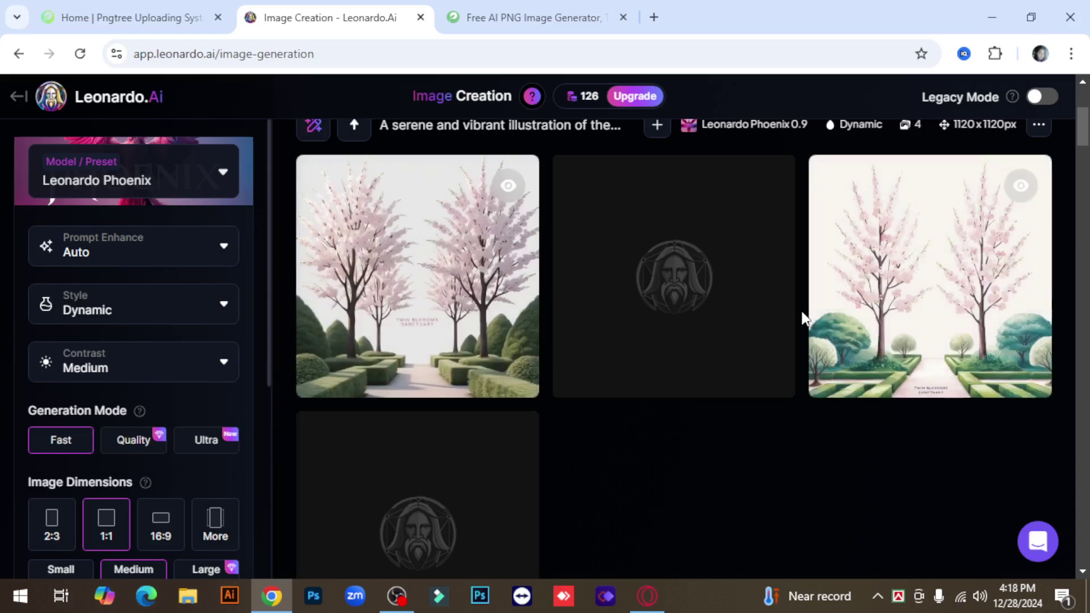
Examine the generated Twin Blossoms Sanctuary images, checking their subjects and backgrounds.
{"action": "scroll", "coordinate": [833, 482], "scroll_direction": "down", "scroll_amount": 1}
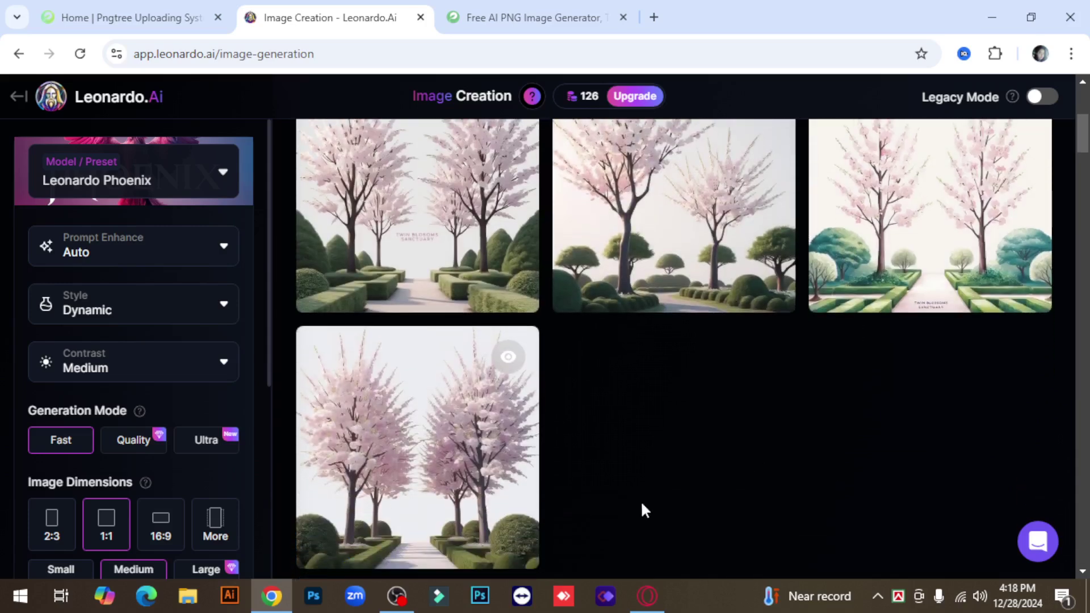
{"action": "scroll", "coordinate": [658, 468], "scroll_direction": "down", "scroll_amount": 1}
{"action": "scroll", "coordinate": [653, 386], "scroll_direction": "up", "scroll_amount": 3}
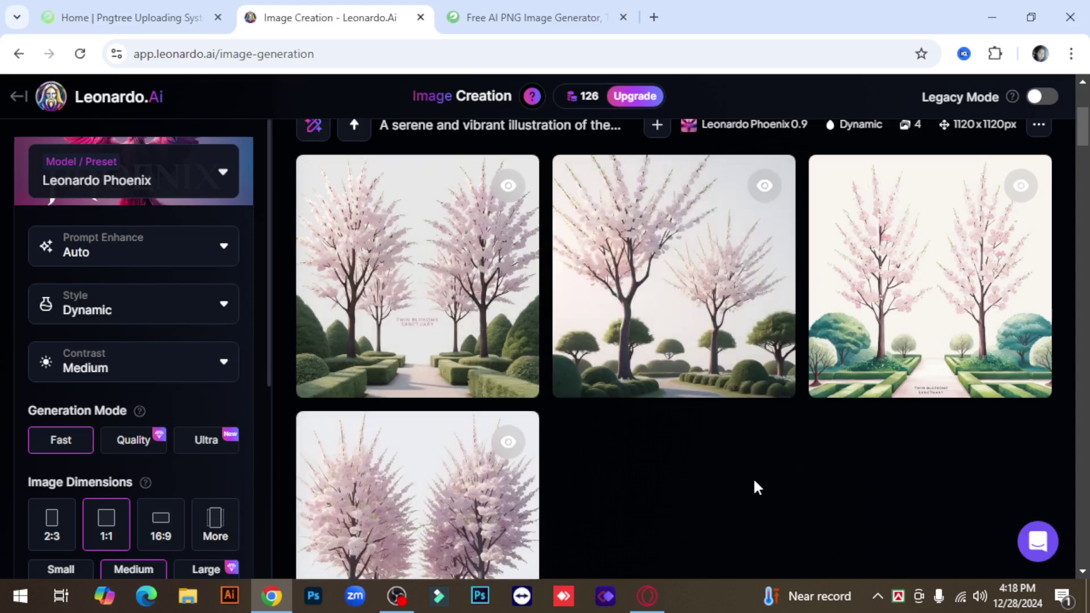
{"action": "scroll", "coordinate": [752, 487], "scroll_direction": "up", "scroll_amount": 3}
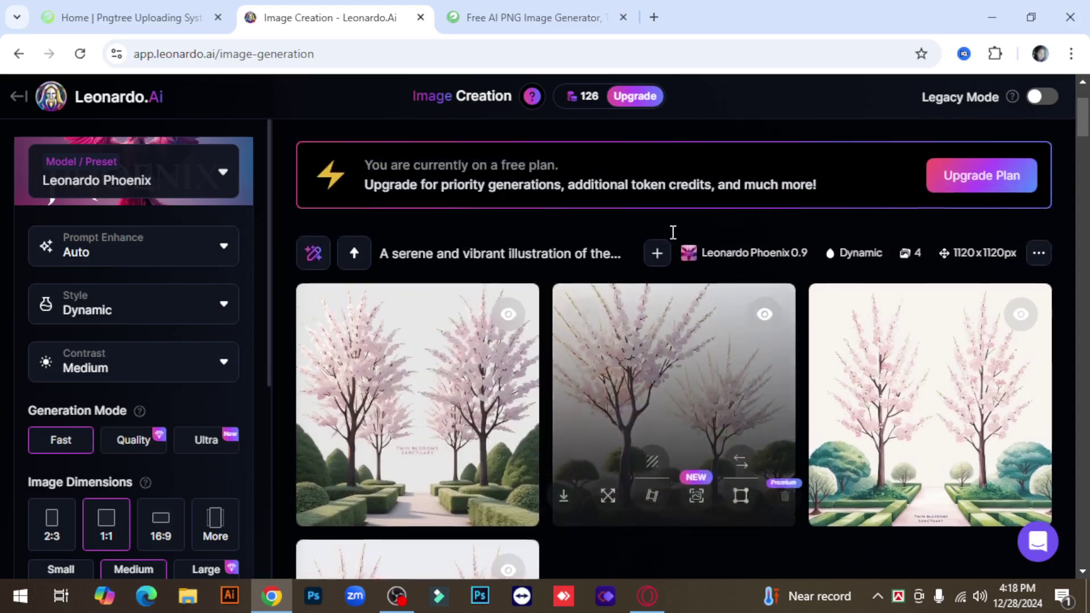
{"action": "scroll", "coordinate": [673, 232], "scroll_direction": "up", "scroll_amount": 1}
{"action": "scroll", "coordinate": [742, 462], "scroll_direction": "down", "scroll_amount": 2}
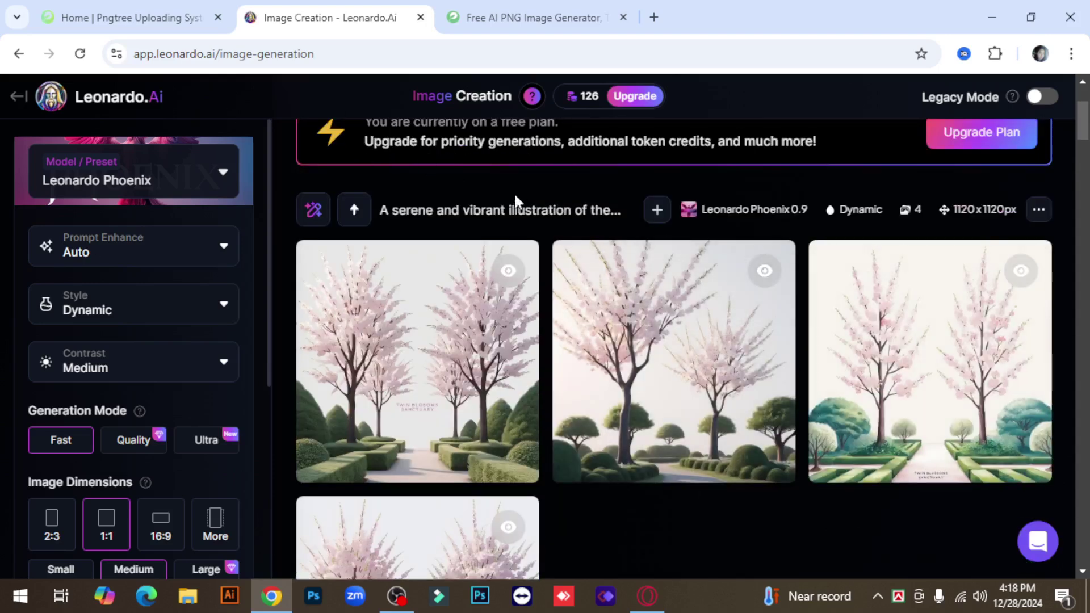
{"action": "scroll", "coordinate": [515, 196], "scroll_direction": "up", "scroll_amount": 2}
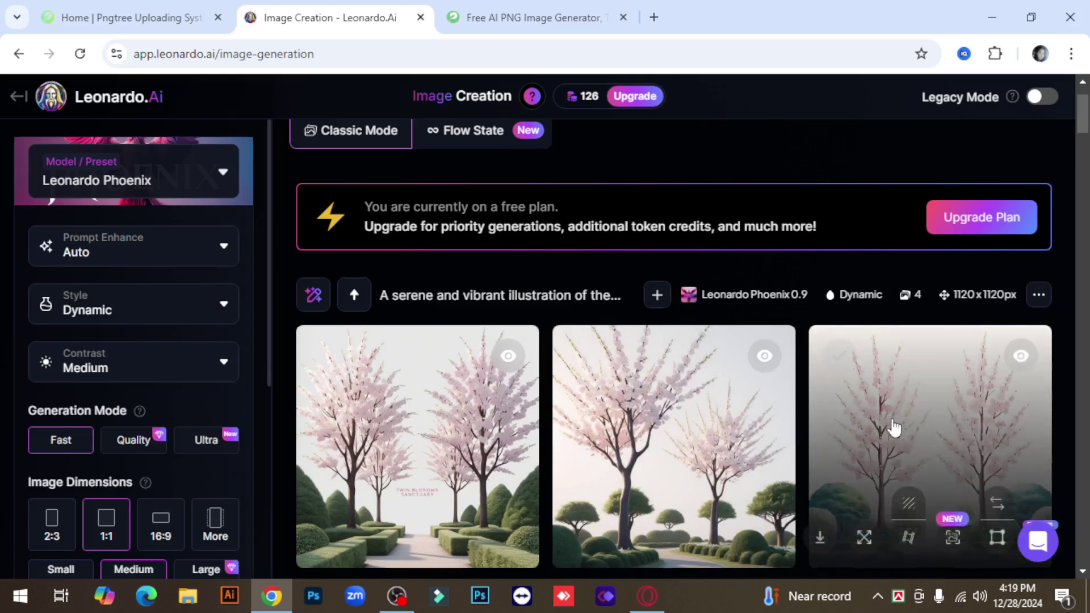
{"action": "scroll", "coordinate": [893, 430], "scroll_direction": "down", "scroll_amount": 2}
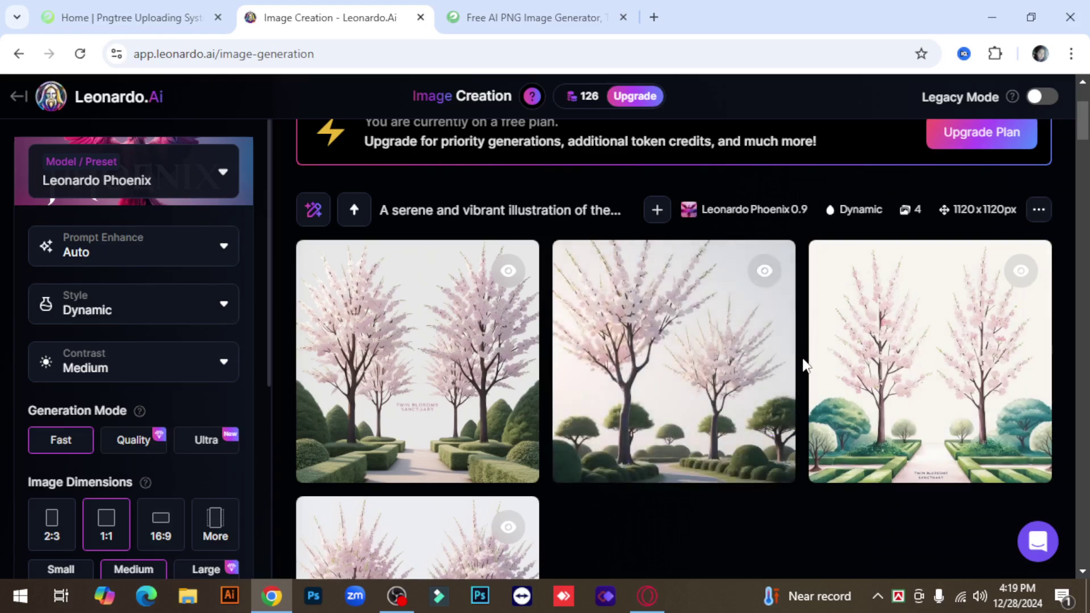
{"action": "scroll", "coordinate": [804, 364], "scroll_direction": "up", "scroll_amount": 3}
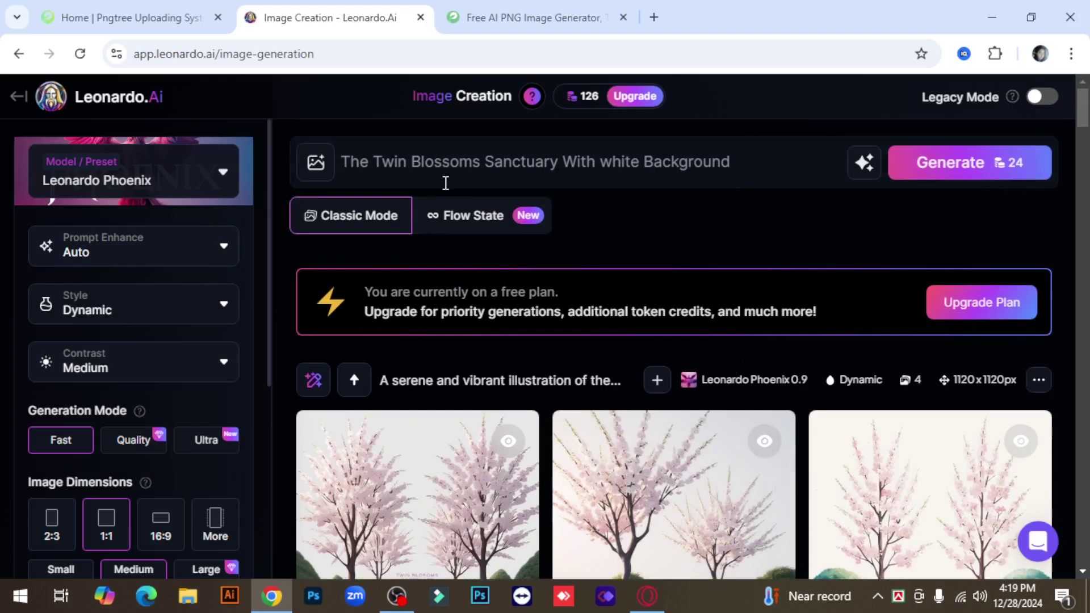
Replace "The Twin Blossoms Sanctuary" with "green tomato" in the prompt, keeping "With white Background", and generate the images.
{"action": "left_click_drag", "start_coordinate": [343, 159], "coordinate": [559, 168]}
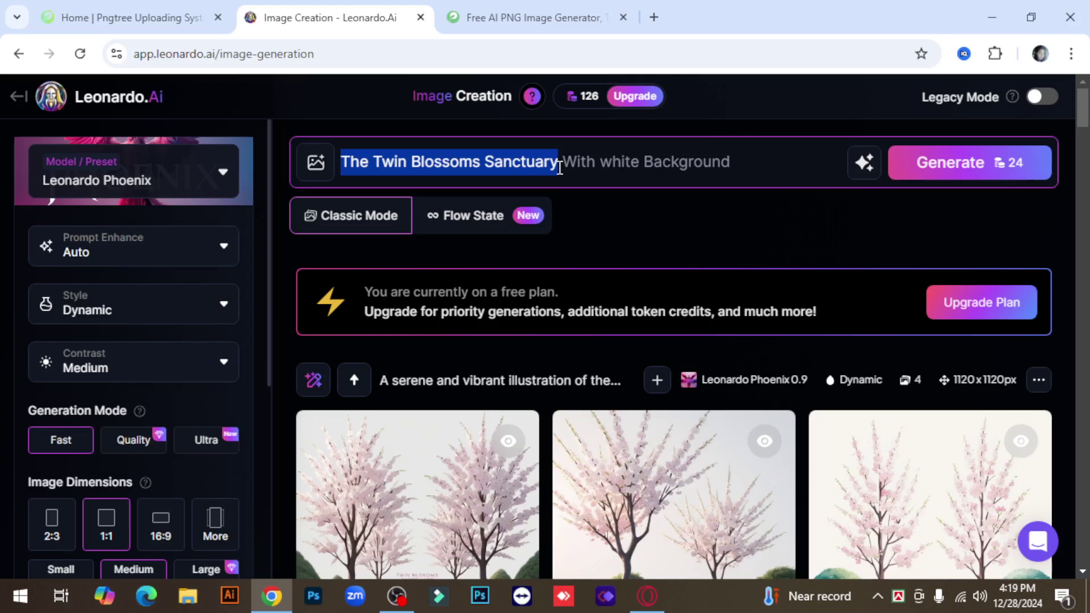
{"action": "key", "text": "ctrl+x"}
{"action": "scroll", "coordinate": [669, 530], "scroll_direction": "down", "scroll_amount": 1}
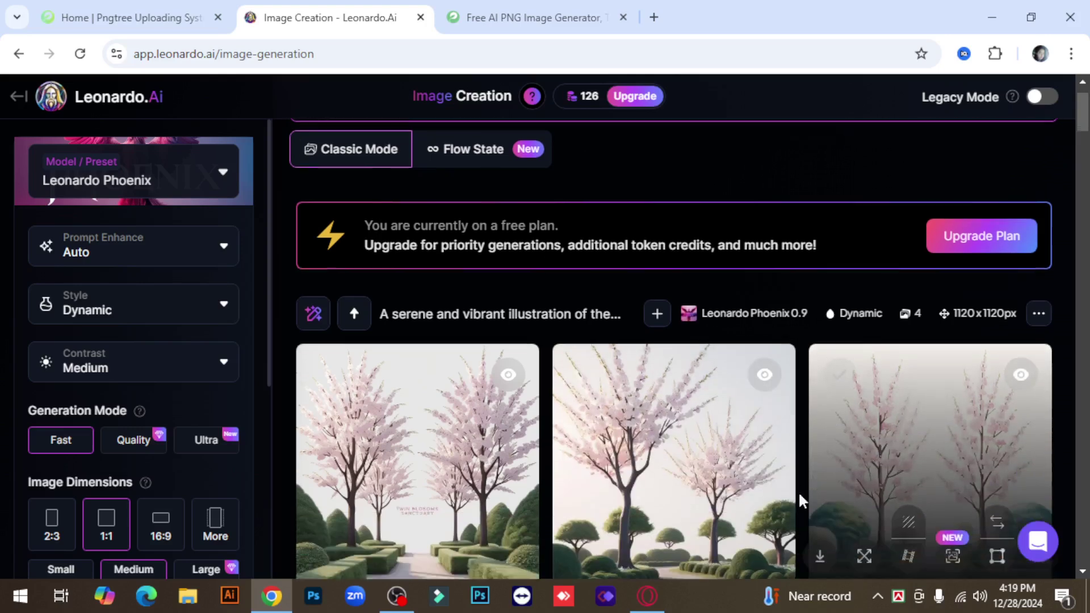
{"action": "scroll", "coordinate": [767, 478], "scroll_direction": "down", "scroll_amount": 1}
{"action": "scroll", "coordinate": [791, 454], "scroll_direction": "up", "scroll_amount": 1}
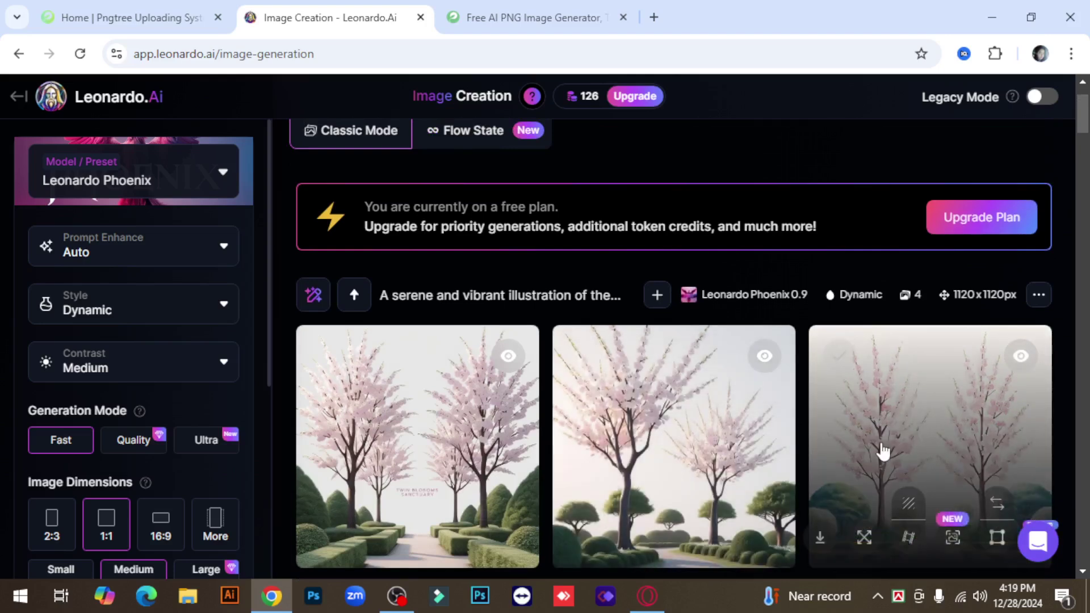
{"action": "scroll", "coordinate": [881, 451], "scroll_direction": "up", "scroll_amount": 1}
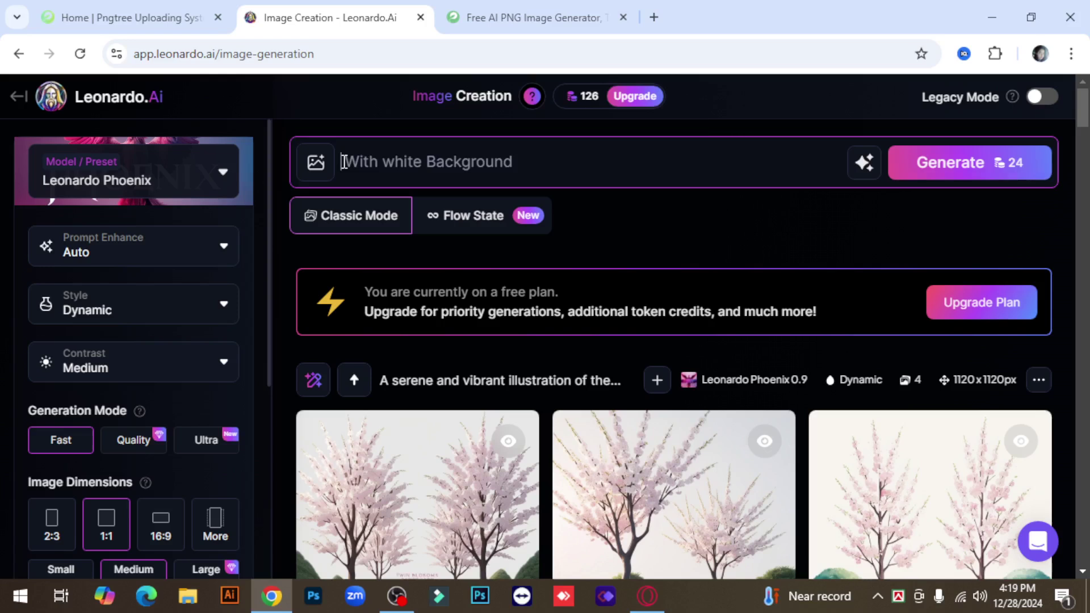
{"action": "type", "text": "green t "}
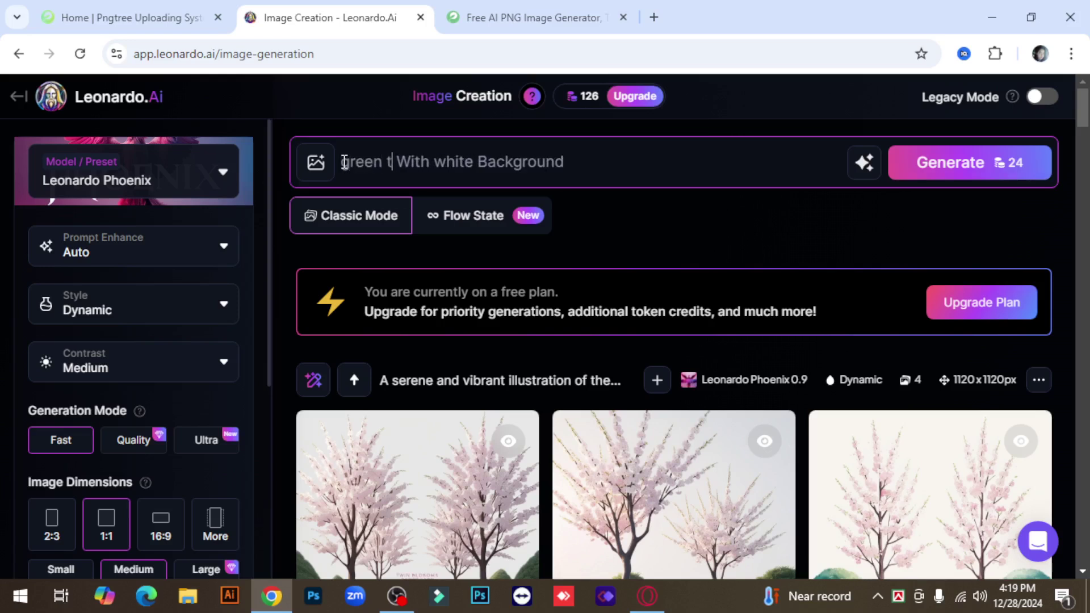
{"action": "type", "text": "omato"}
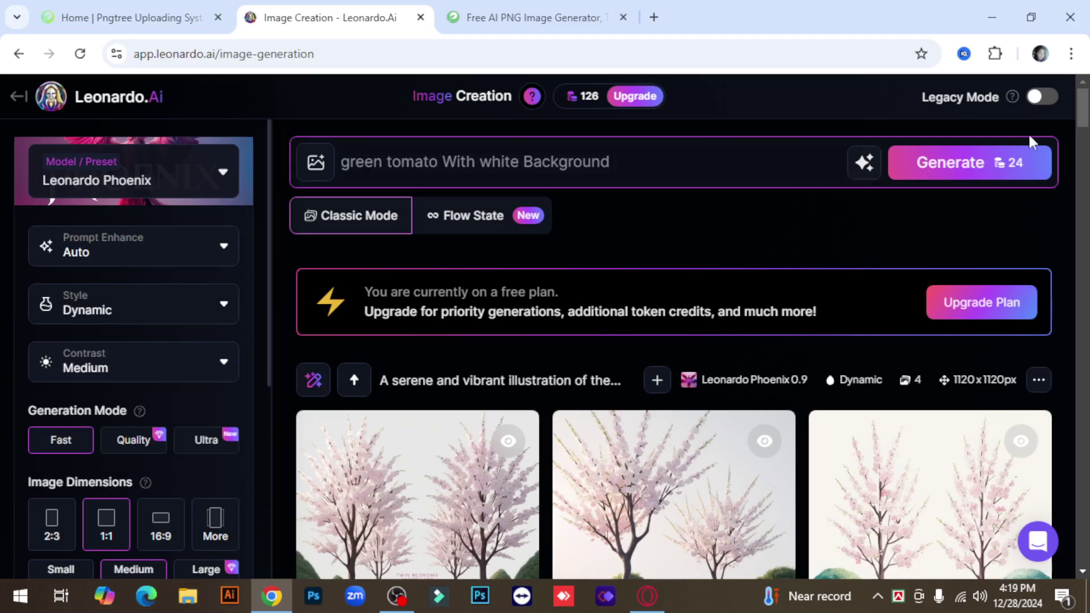
{"action": "left_click", "coordinate": [954, 176]}
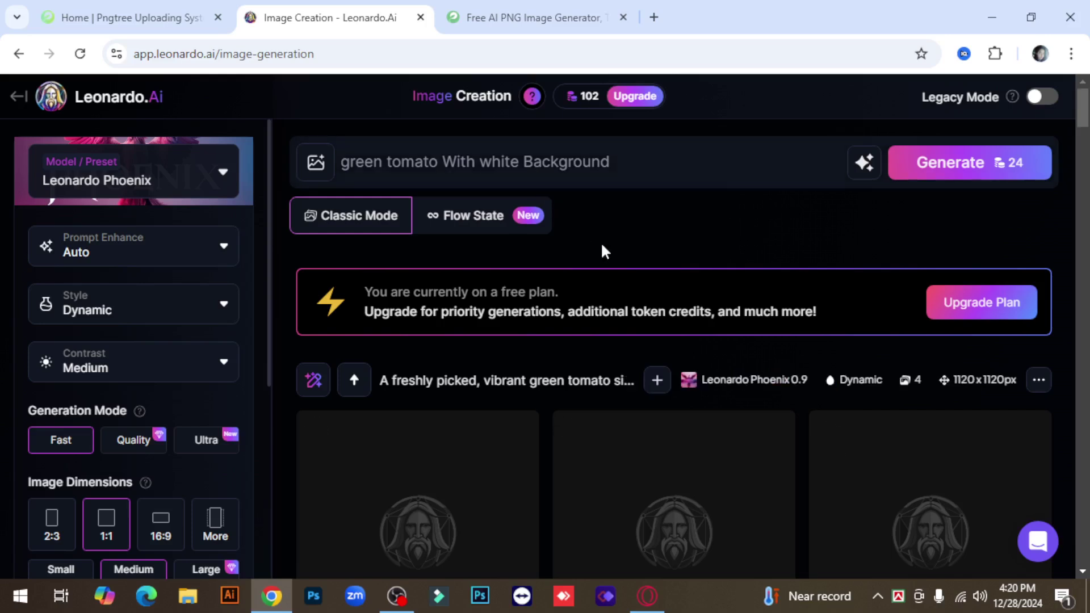
Examine the generated green tomato images, comparing the tomatoes and their backgrounds.
{"action": "scroll", "coordinate": [602, 250], "scroll_direction": "down", "scroll_amount": 3}
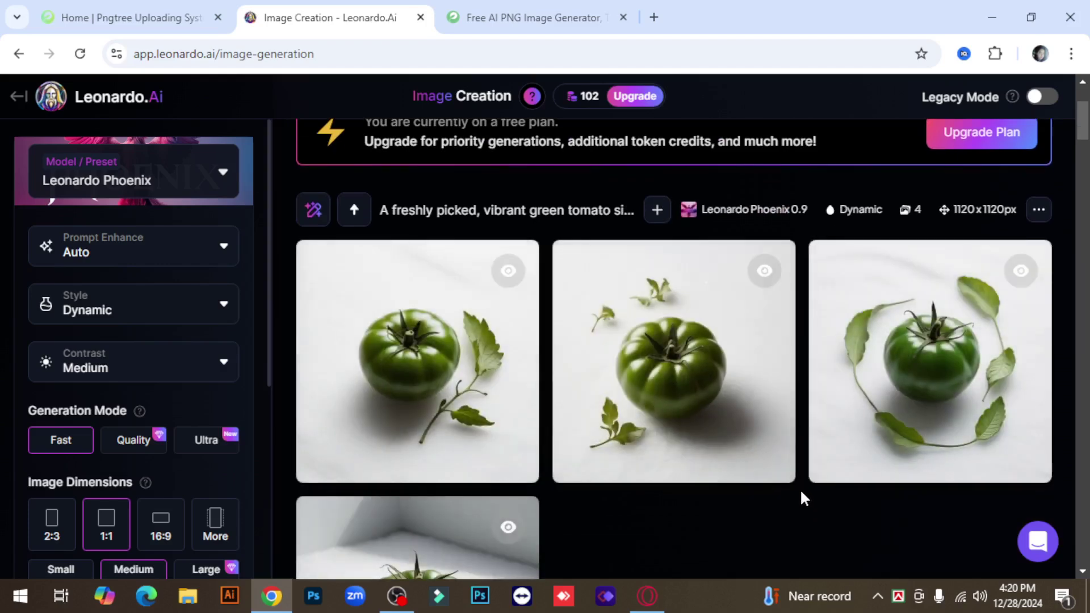
{"action": "scroll", "coordinate": [803, 499], "scroll_direction": "down", "scroll_amount": 3}
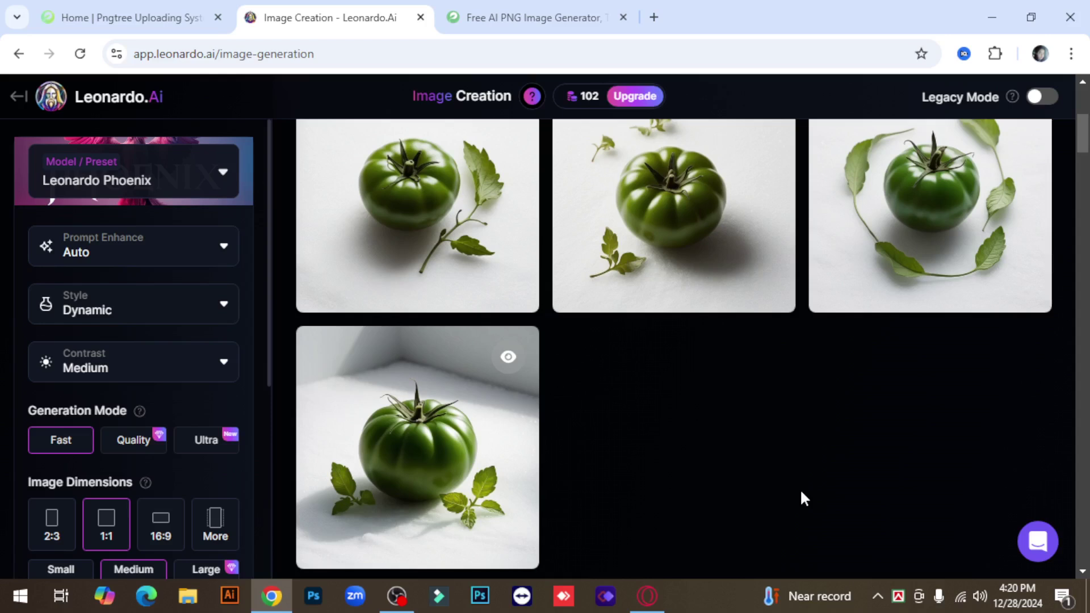
{"action": "scroll", "coordinate": [802, 499], "scroll_direction": "up", "scroll_amount": 2}
{"action": "scroll", "coordinate": [804, 499], "scroll_direction": "down", "scroll_amount": 2}
{"action": "scroll", "coordinate": [809, 489], "scroll_direction": "up", "scroll_amount": 2}
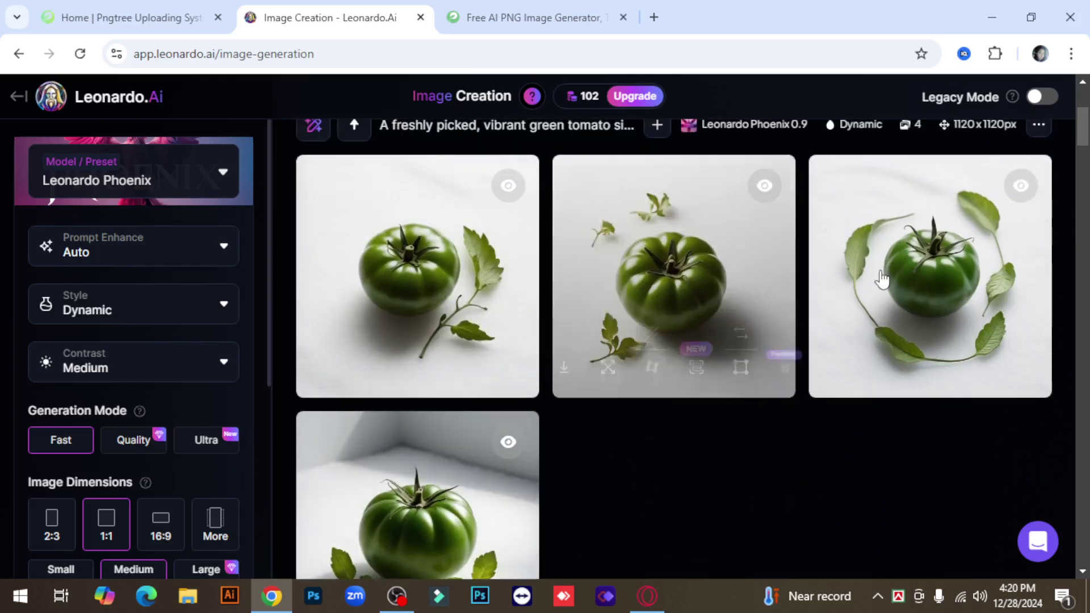
{"action": "scroll", "coordinate": [743, 452], "scroll_direction": "down", "scroll_amount": 2}
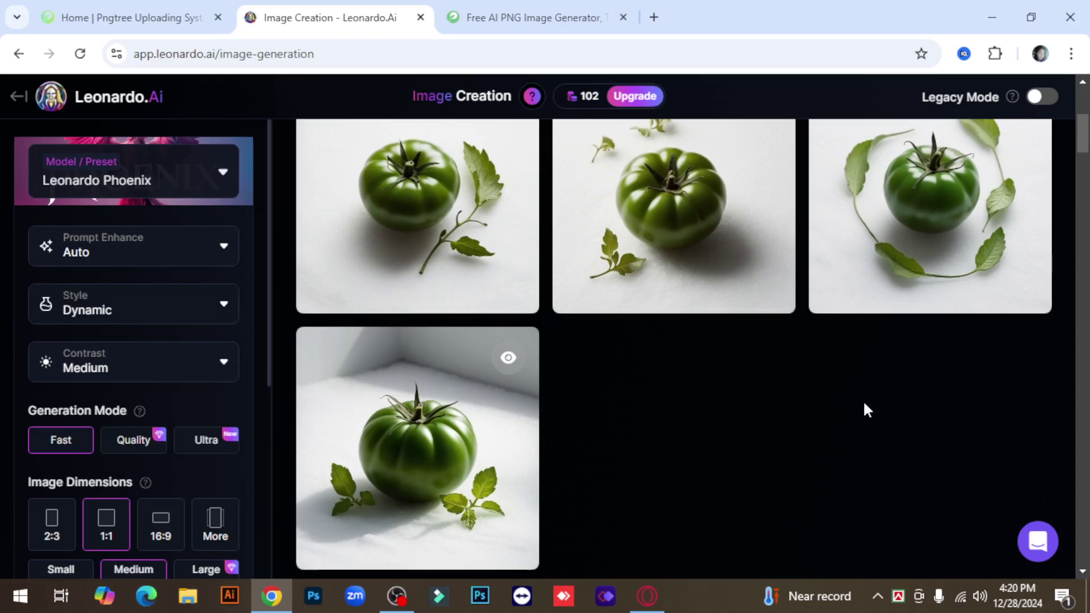
{"action": "scroll", "coordinate": [863, 406], "scroll_direction": "up", "scroll_amount": 2}
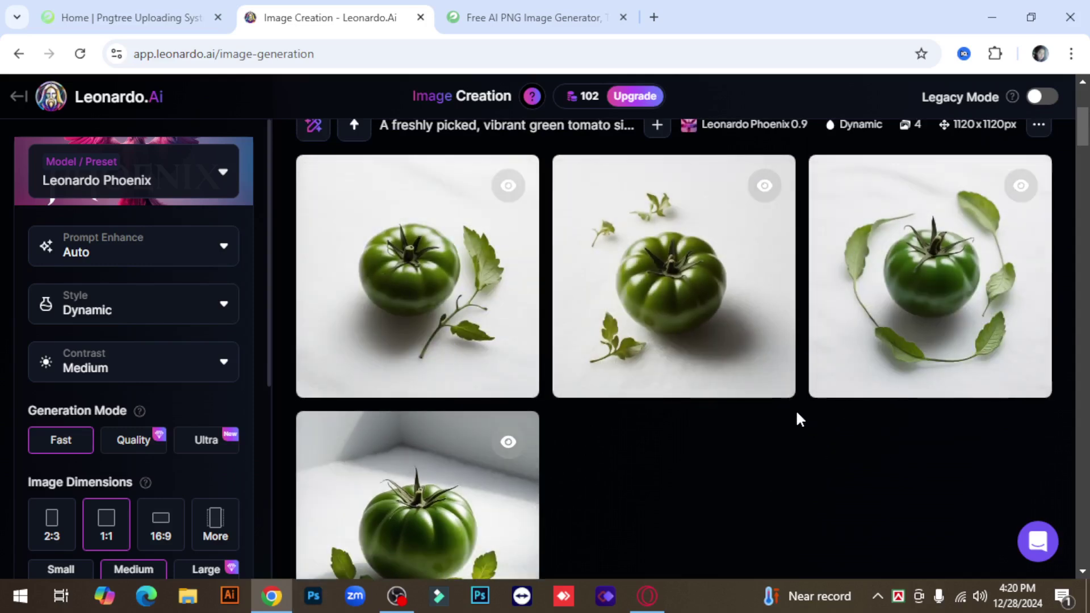
Download the fourth generated green tomato image, the one with leaves on both sides of the tomato.
{"action": "scroll", "coordinate": [797, 413], "scroll_direction": "down", "scroll_amount": 2}
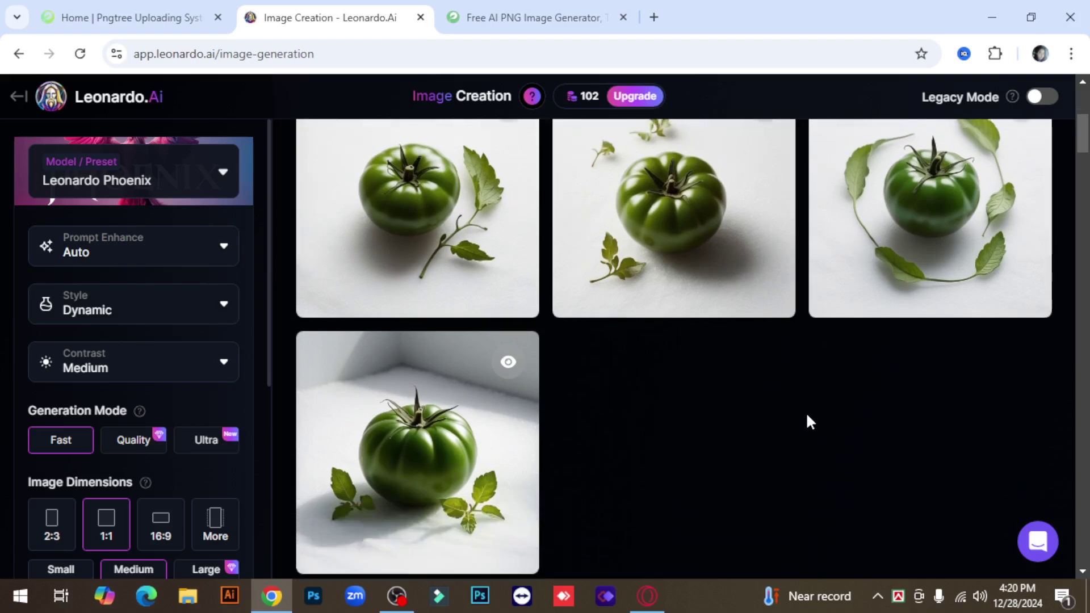
{"action": "scroll", "coordinate": [807, 416], "scroll_direction": "up", "scroll_amount": 2}
{"action": "scroll", "coordinate": [806, 414], "scroll_direction": "down", "scroll_amount": 2}
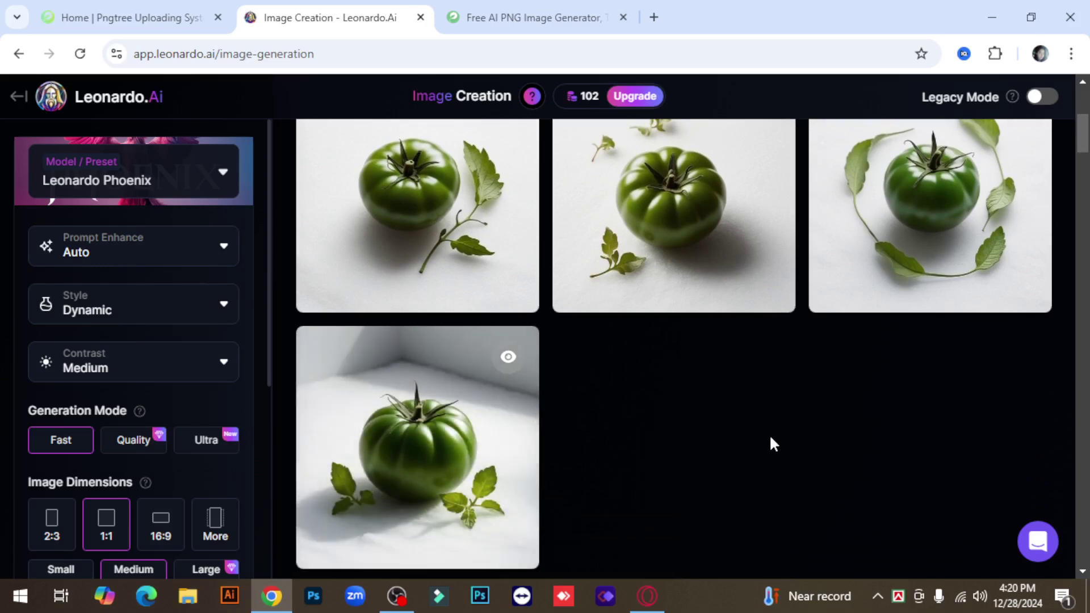
{"action": "scroll", "coordinate": [770, 438], "scroll_direction": "down", "scroll_amount": 2}
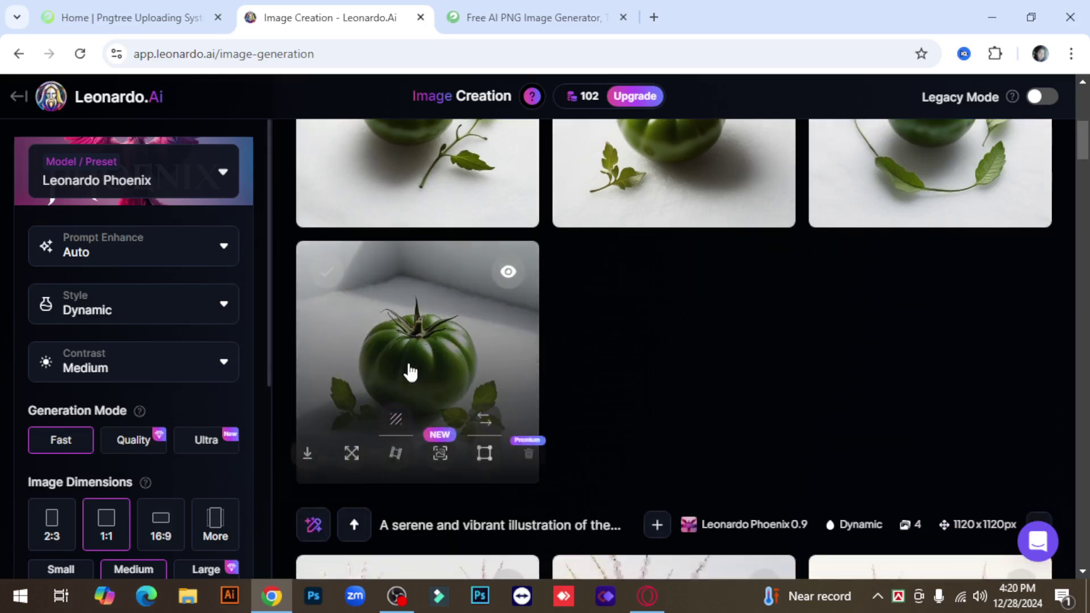
{"action": "left_click", "coordinate": [308, 456]}
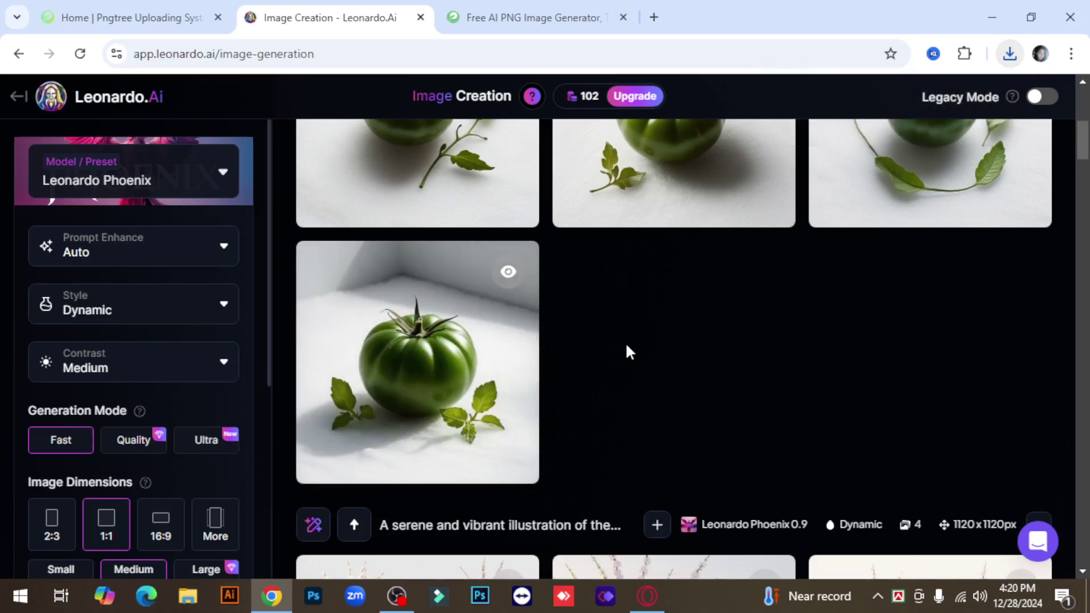
Copy the full prompt "green tomato With white Background" from the image generation prompt.
{"action": "scroll", "coordinate": [625, 344], "scroll_direction": "up", "scroll_amount": 8}
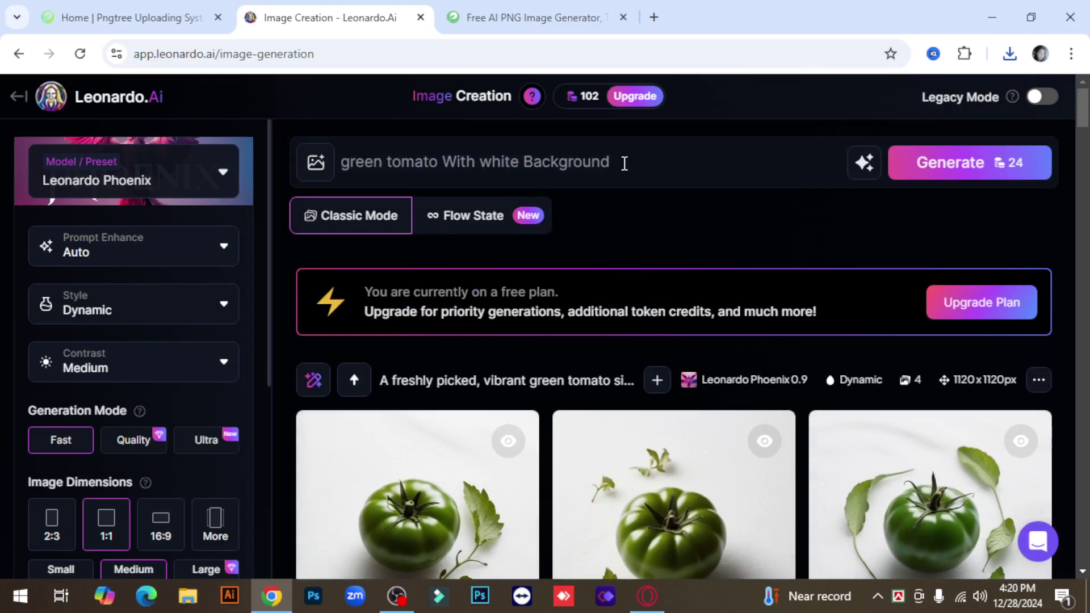
{"action": "left_click_drag", "start_coordinate": [625, 164], "coordinate": [347, 180]}
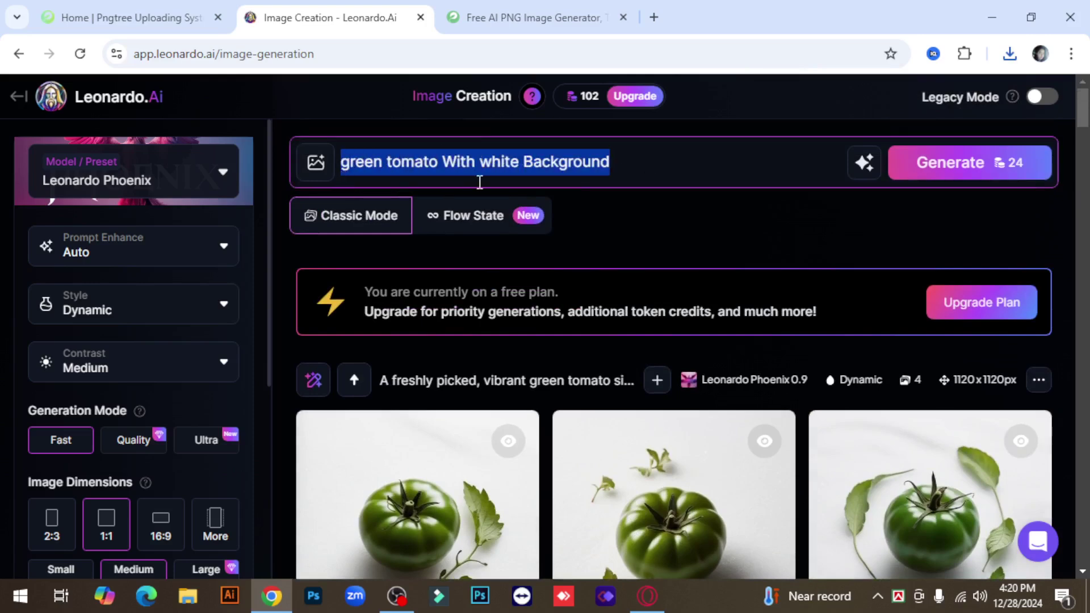
{"action": "left_click", "coordinate": [633, 167]}
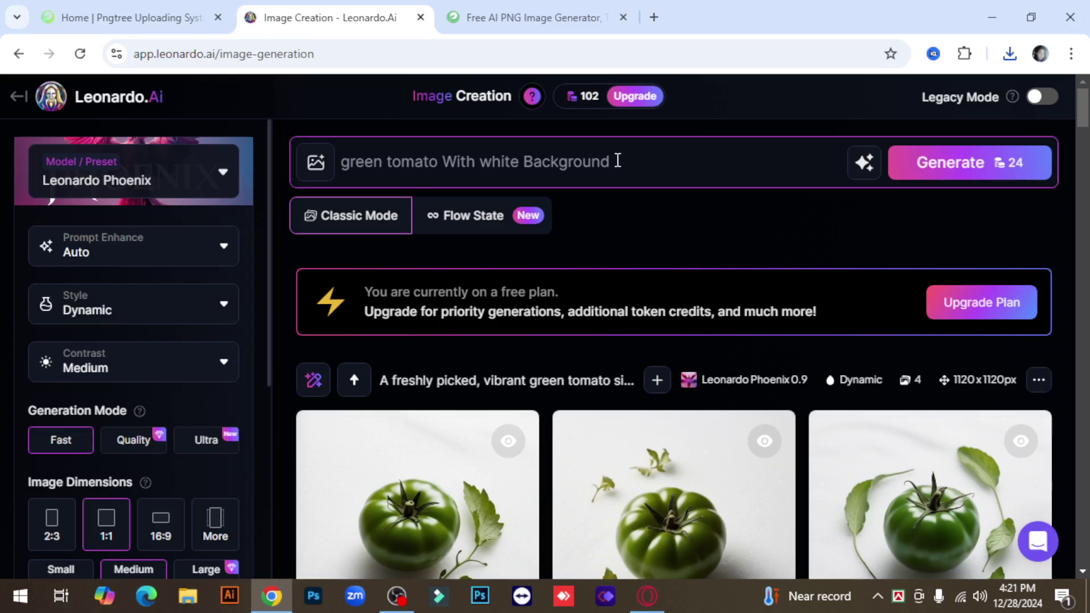
{"action": "left_click_drag", "start_coordinate": [612, 162], "coordinate": [345, 162]}
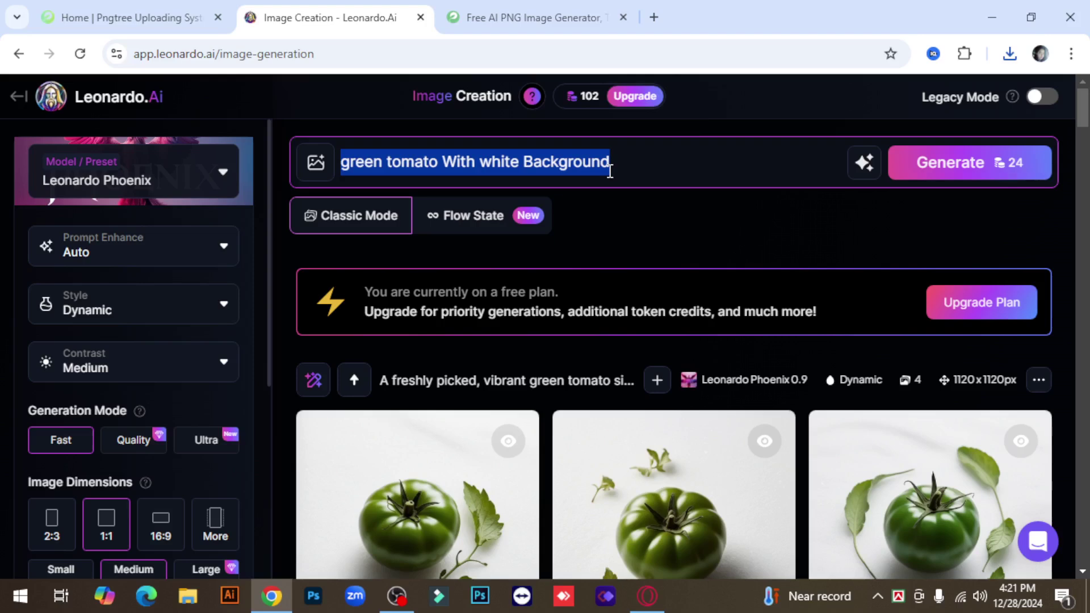
{"action": "right_click", "coordinate": [509, 167]}
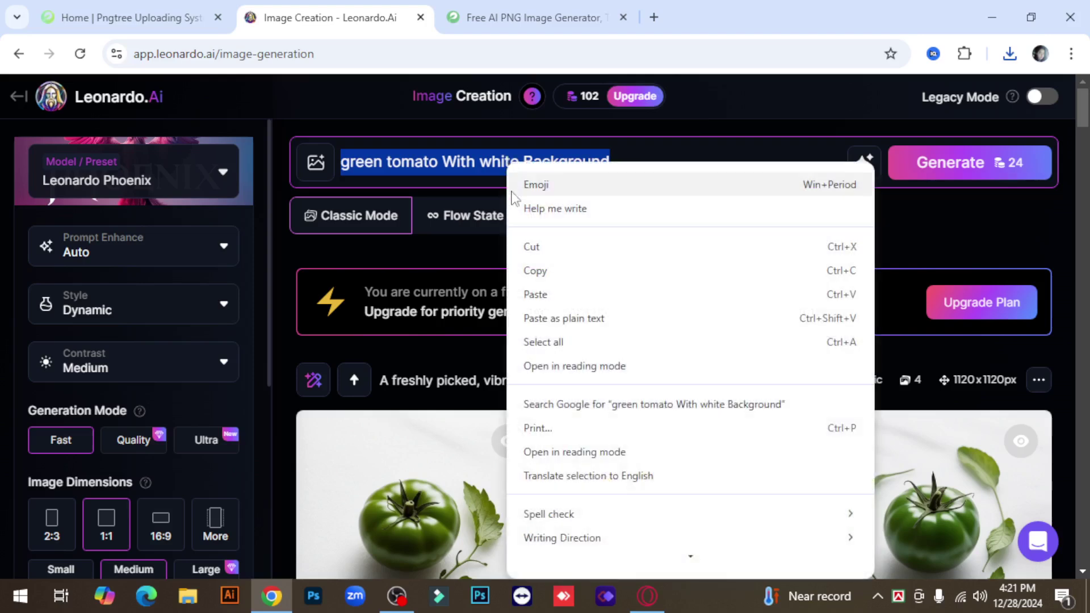
{"action": "left_click", "coordinate": [543, 273]}
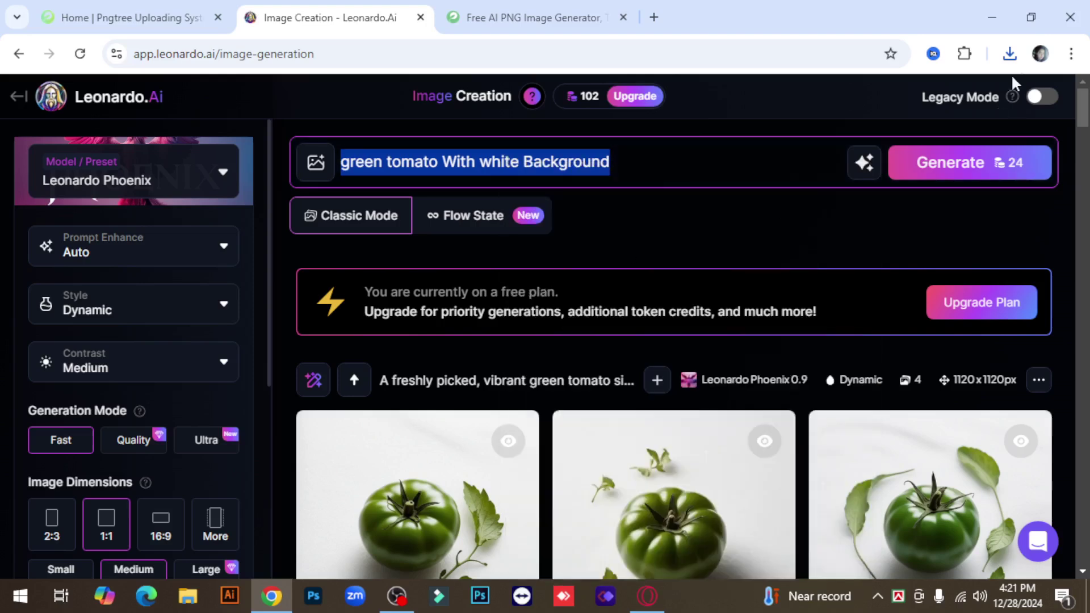
Create a new text document on the desktop, open it in Notepad and paste the copied prompt on its second line.
{"action": "left_click", "coordinate": [998, 15]}
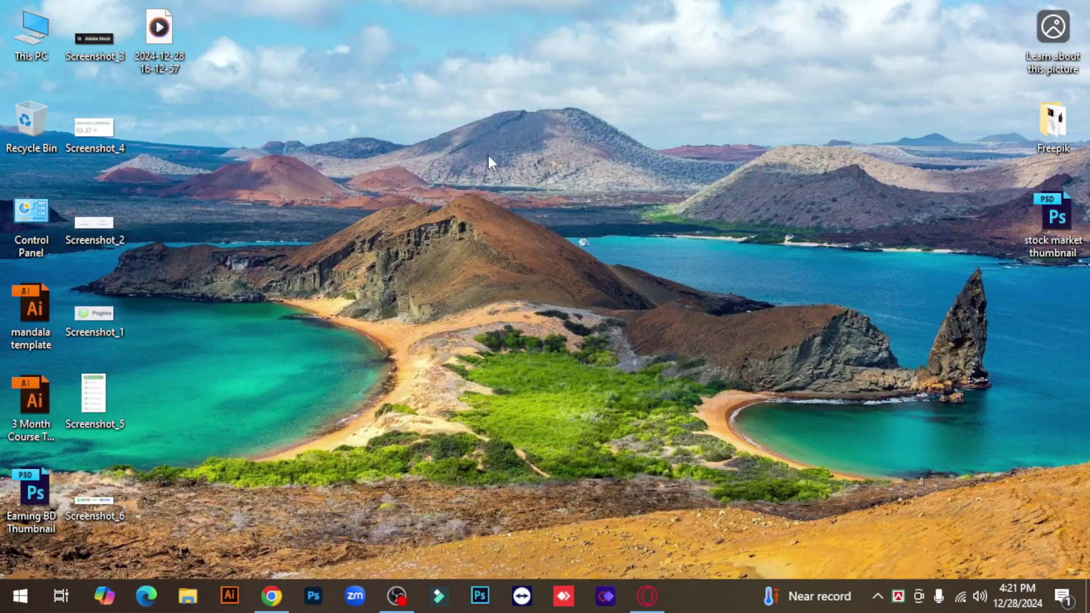
{"action": "right_click", "coordinate": [488, 153]}
{"action": "mouse_move", "coordinate": [548, 328]}
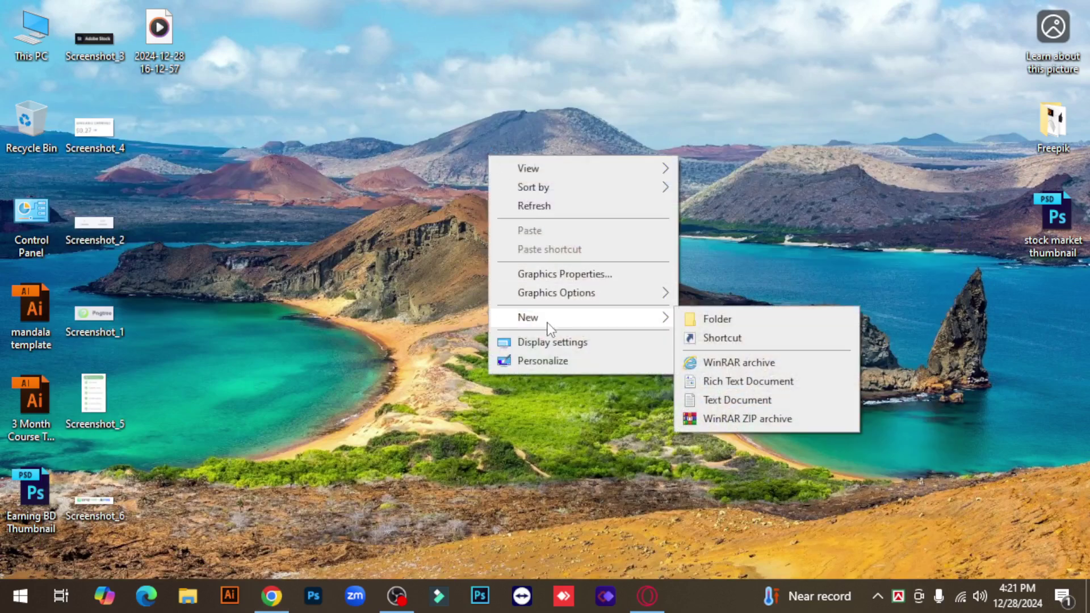
{"action": "left_click", "coordinate": [736, 400]}
{"action": "left_click", "coordinate": [601, 245]}
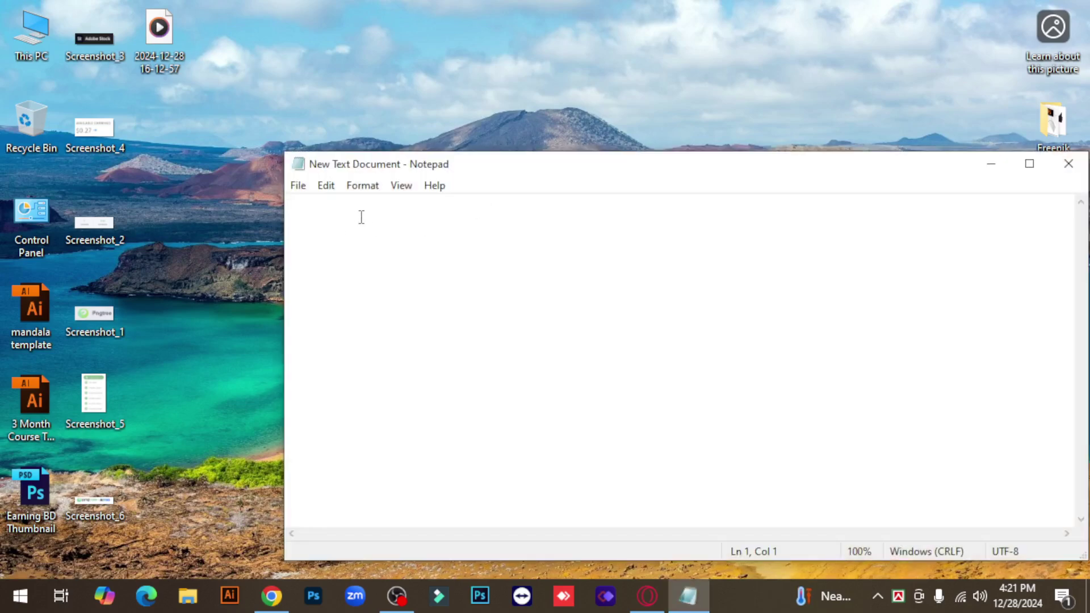
{"action": "key", "text": "ctrl+v"}
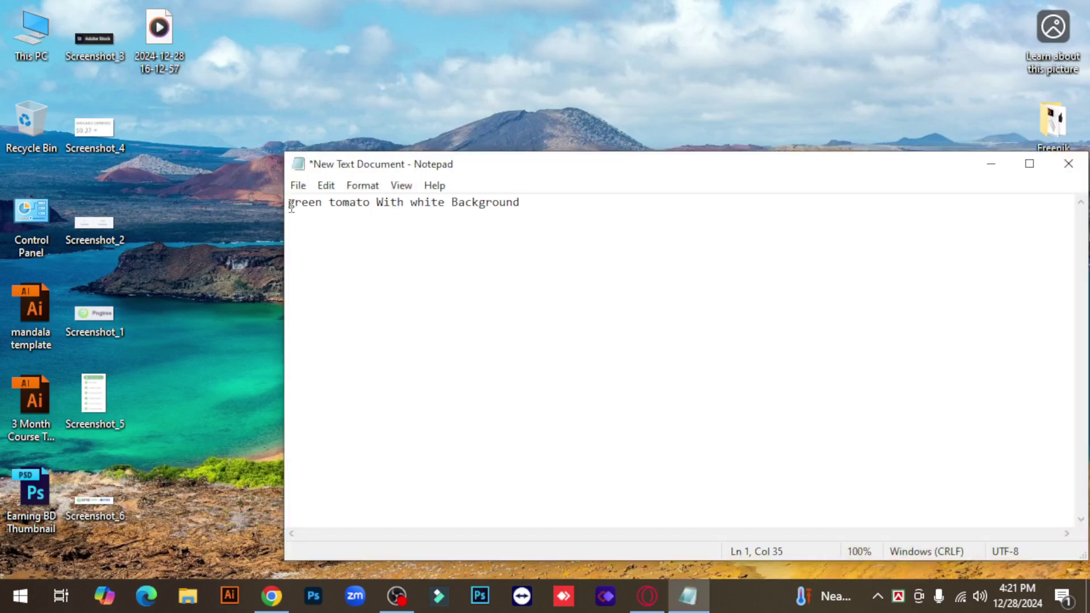
{"action": "key", "text": "Return"}
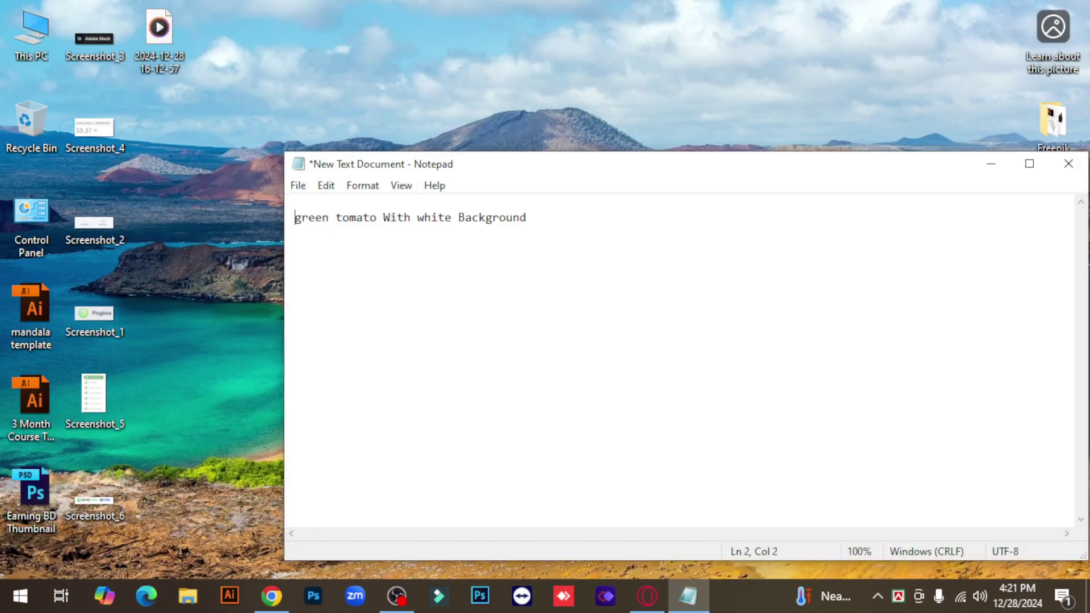
{"action": "left_click", "coordinate": [549, 212]}
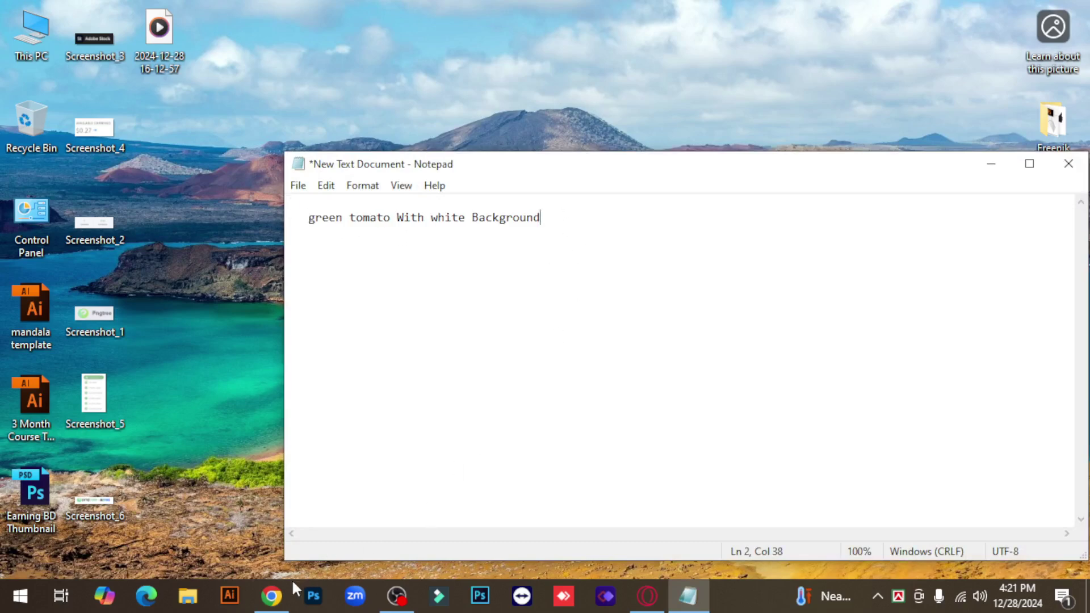
Copy the Leonardo.Ai page address from Chrome and paste it below the prompt in the Notepad document.
{"action": "left_click", "coordinate": [271, 595]}
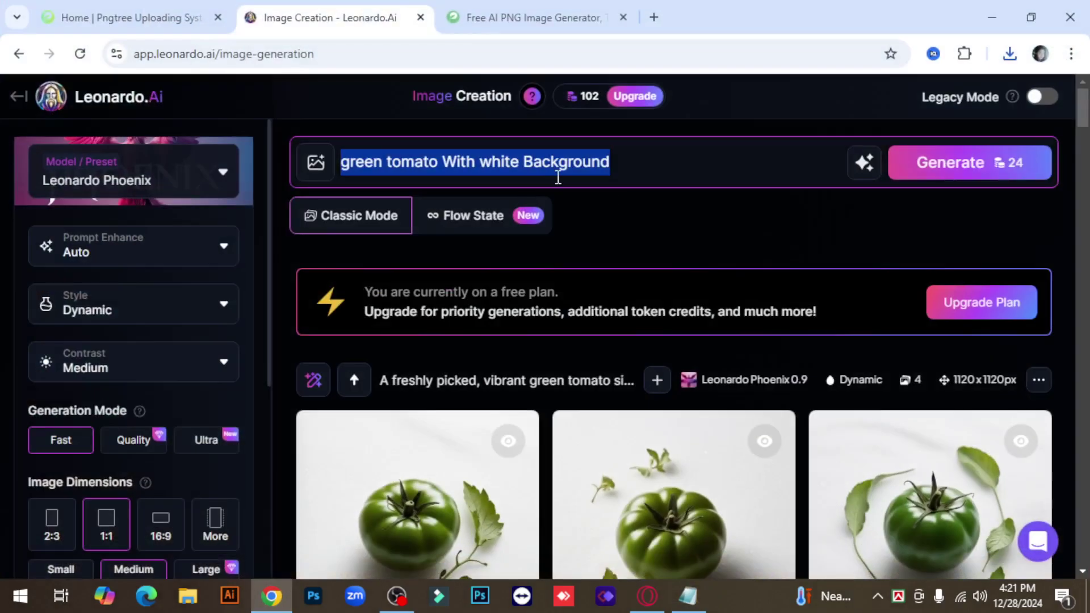
{"action": "left_click", "coordinate": [452, 54]}
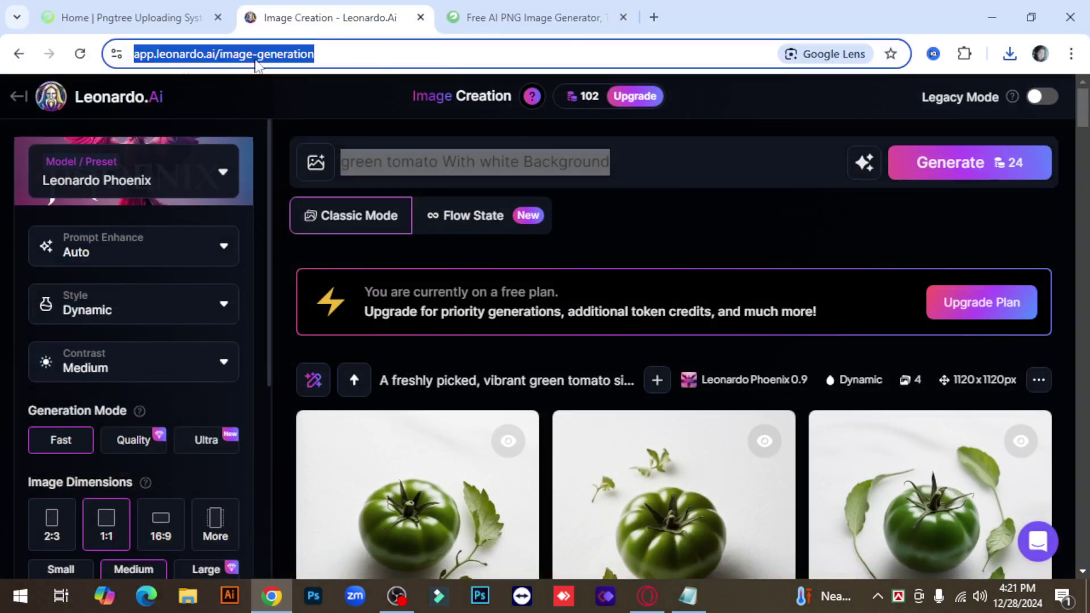
{"action": "left_click", "coordinate": [544, 51]}
{"action": "triple_click", "coordinate": [482, 53]}
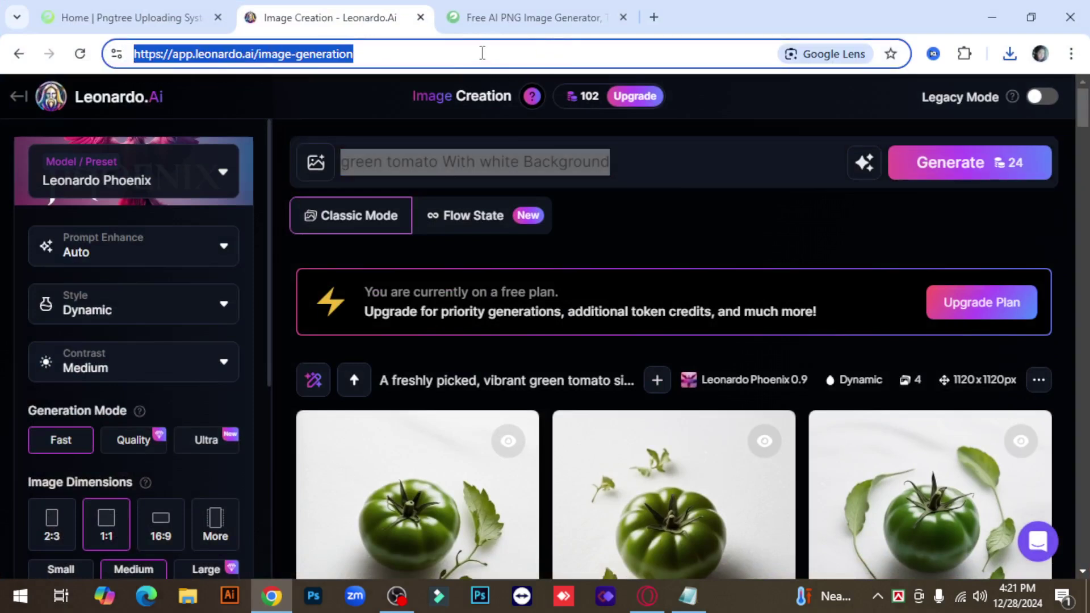
{"action": "left_click", "coordinate": [688, 595]}
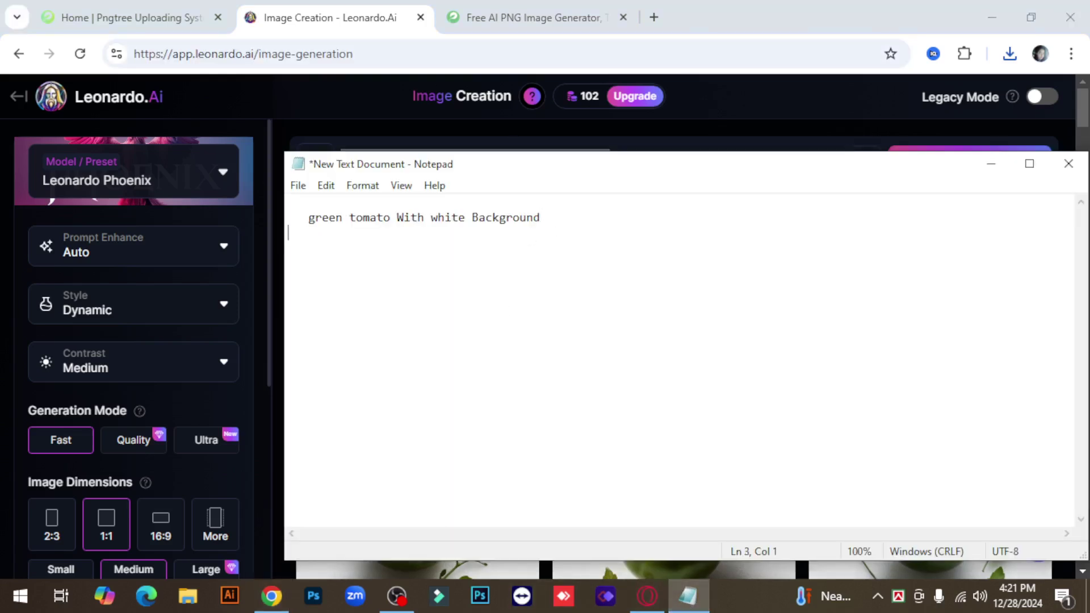
{"action": "key", "text": "ctrl+v"}
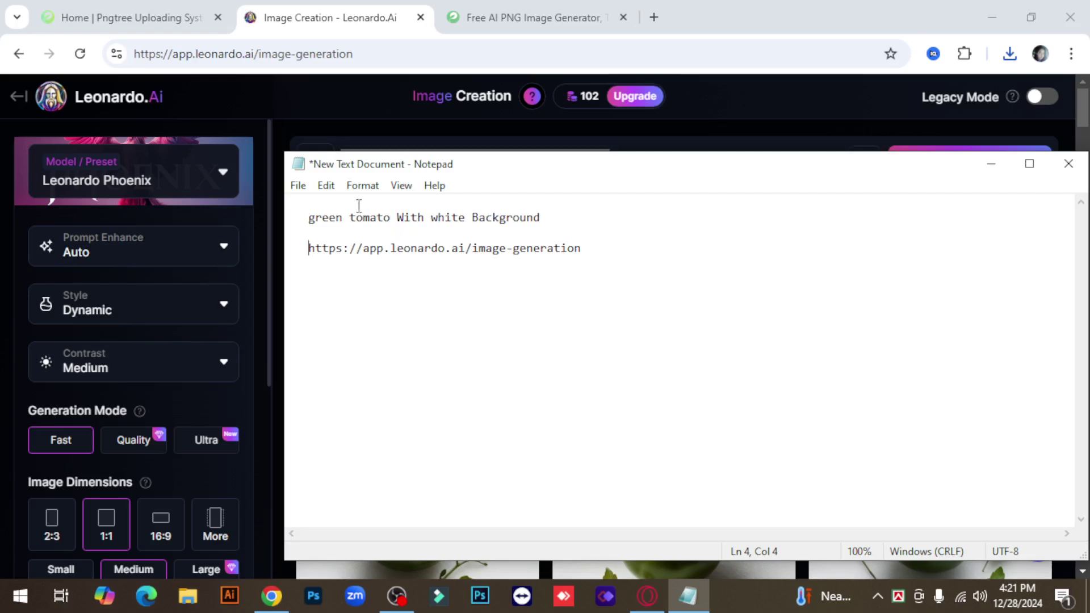
Save the text document with the prompt and link, minimize the browser and close Notepad.
{"action": "left_click", "coordinate": [298, 185]}
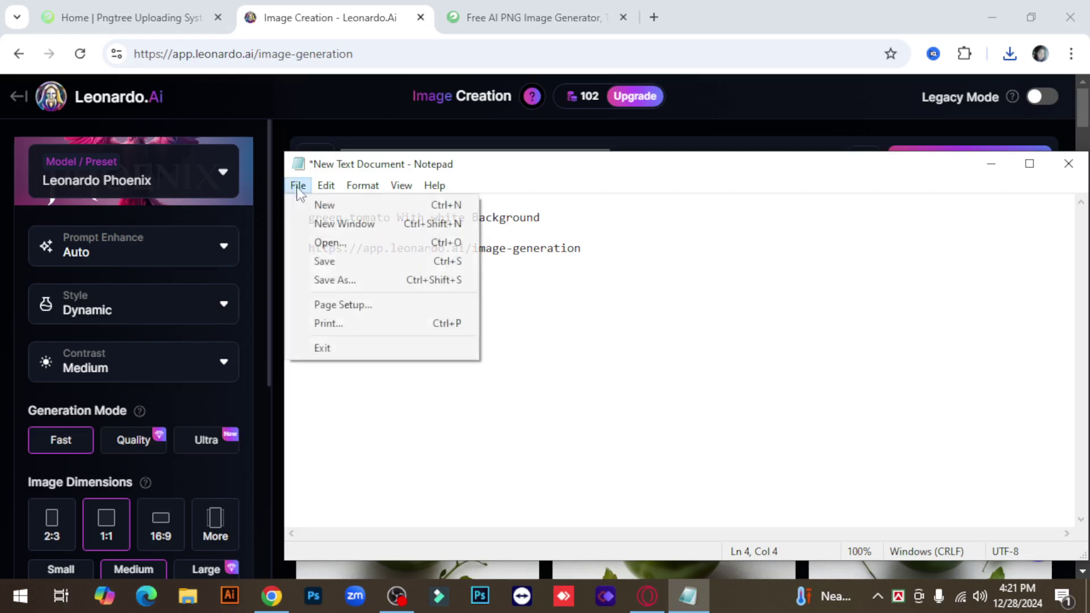
{"action": "left_click", "coordinate": [331, 262]}
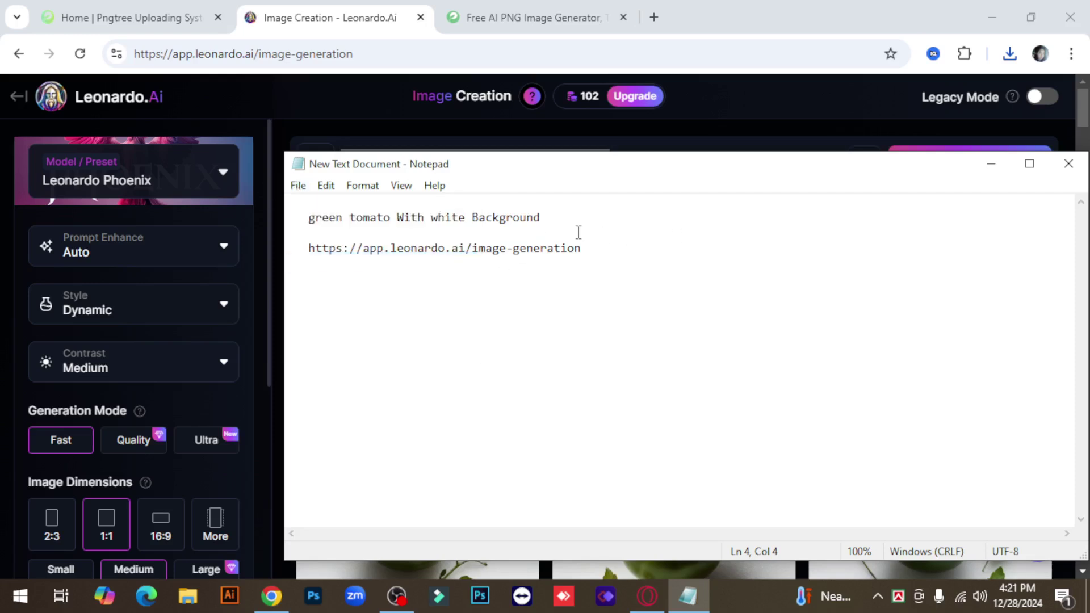
{"action": "left_click", "coordinate": [992, 17]}
{"action": "left_click_drag", "start_coordinate": [943, 170], "coordinate": [841, 171]}
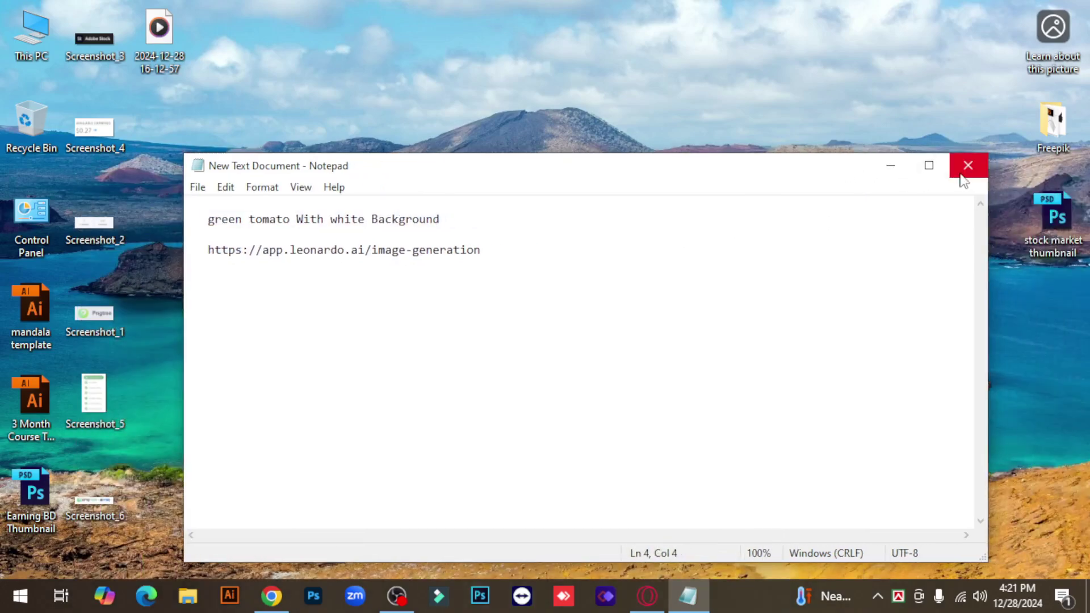
{"action": "left_click", "coordinate": [965, 164]}
Open the Downloads folder in File Explorer and check the downloaded green tomato image's thumbnail and file details.
{"action": "double_click", "coordinate": [30, 35]}
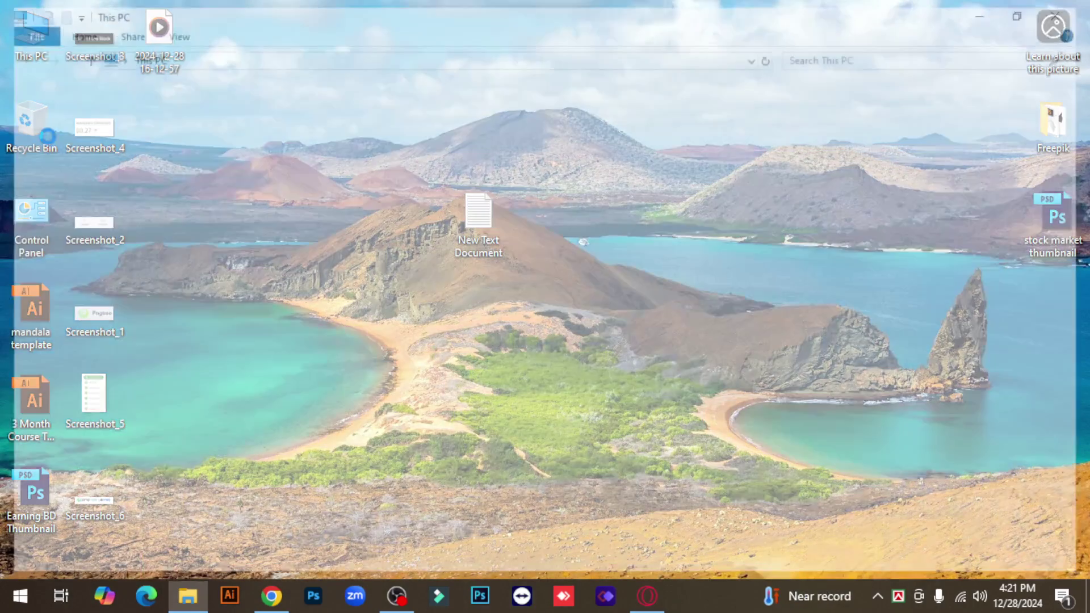
{"action": "left_click", "coordinate": [80, 137]}
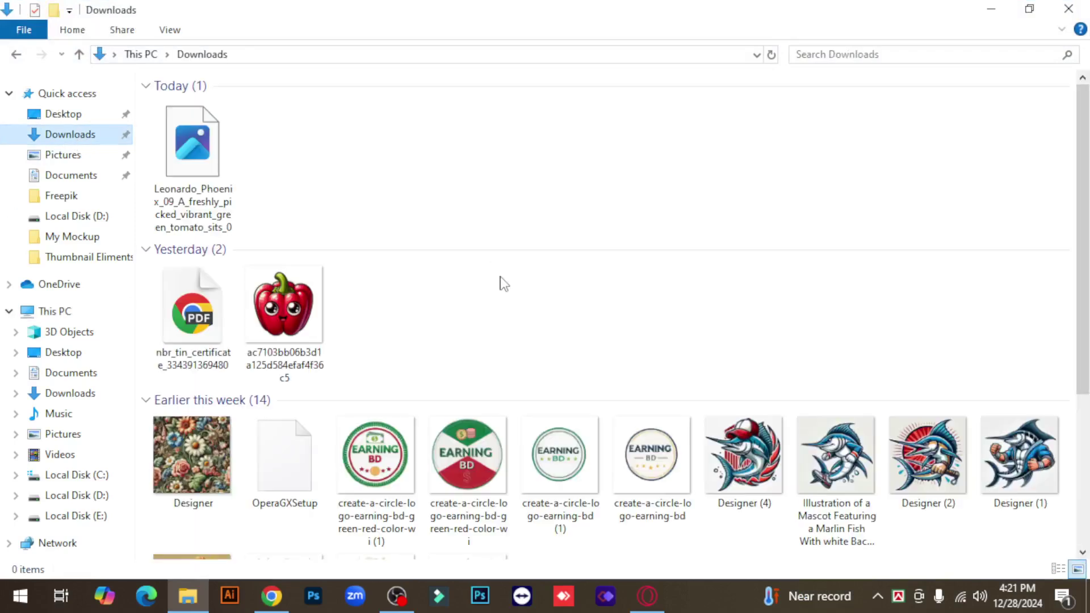
{"action": "left_click", "coordinate": [197, 156]}
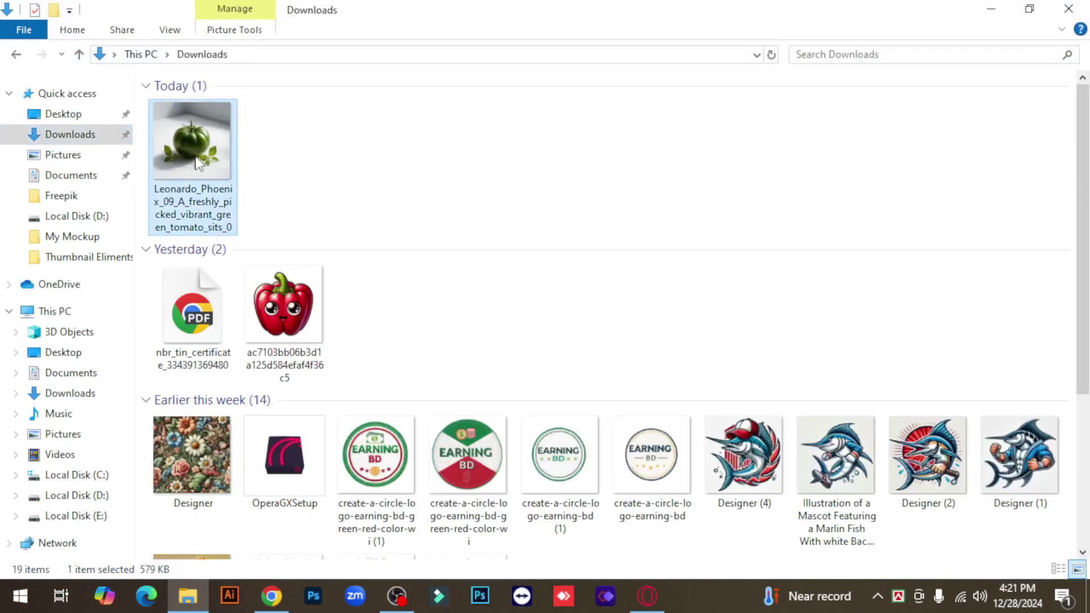
{"action": "left_click", "coordinate": [551, 174]}
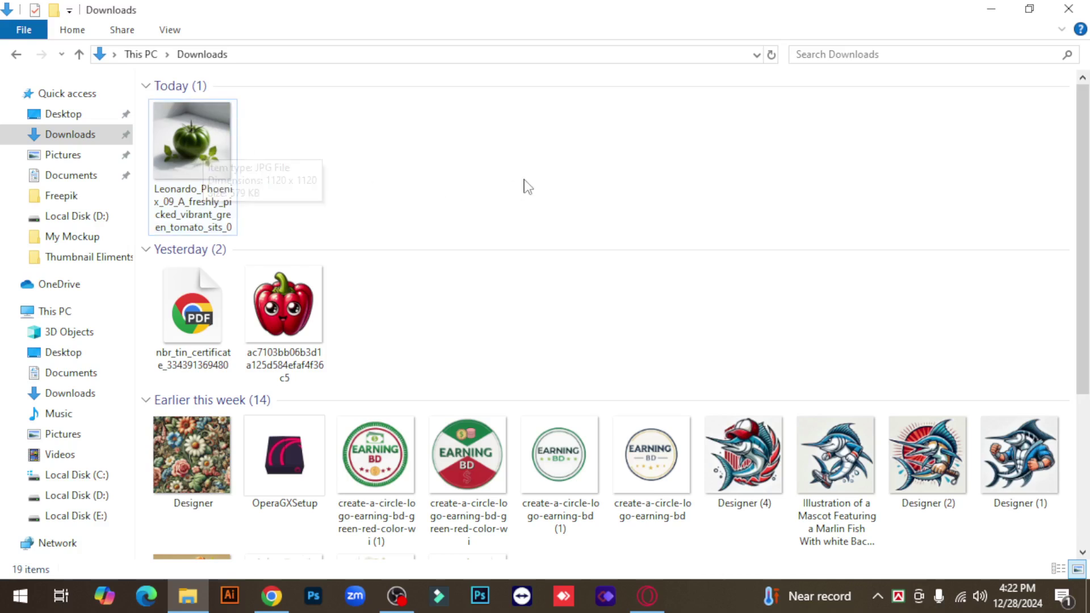
{"action": "left_click", "coordinate": [203, 160]}
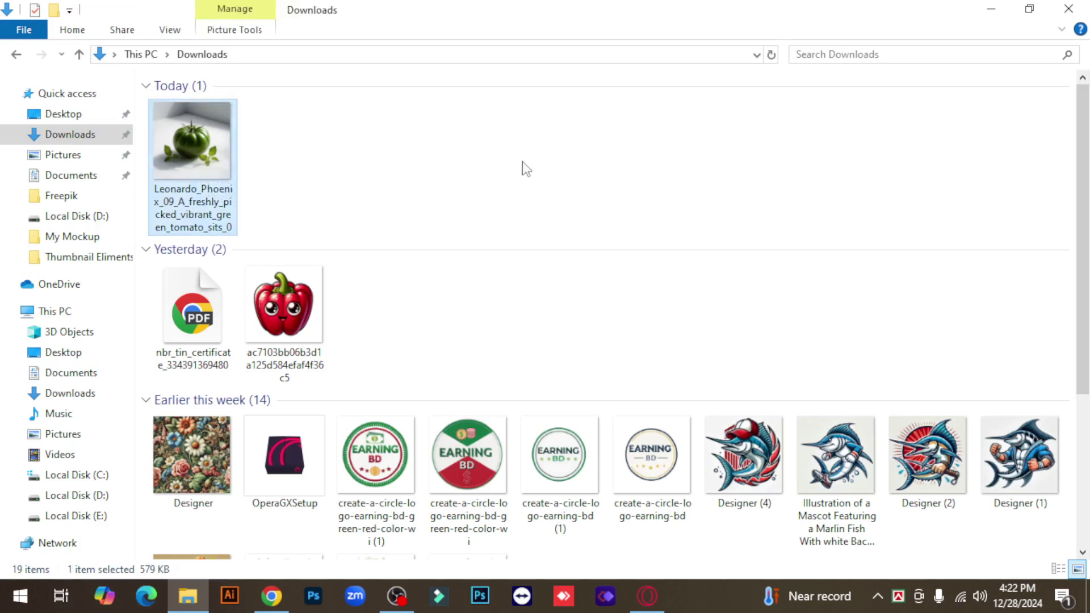
{"action": "left_click", "coordinate": [545, 157]}
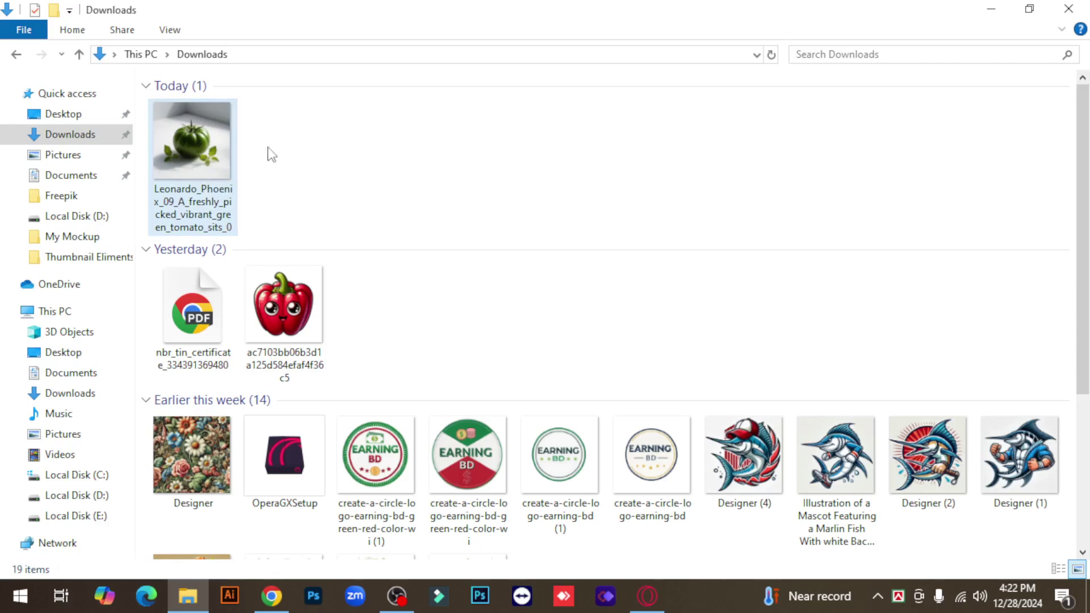
{"action": "left_click", "coordinate": [210, 139]}
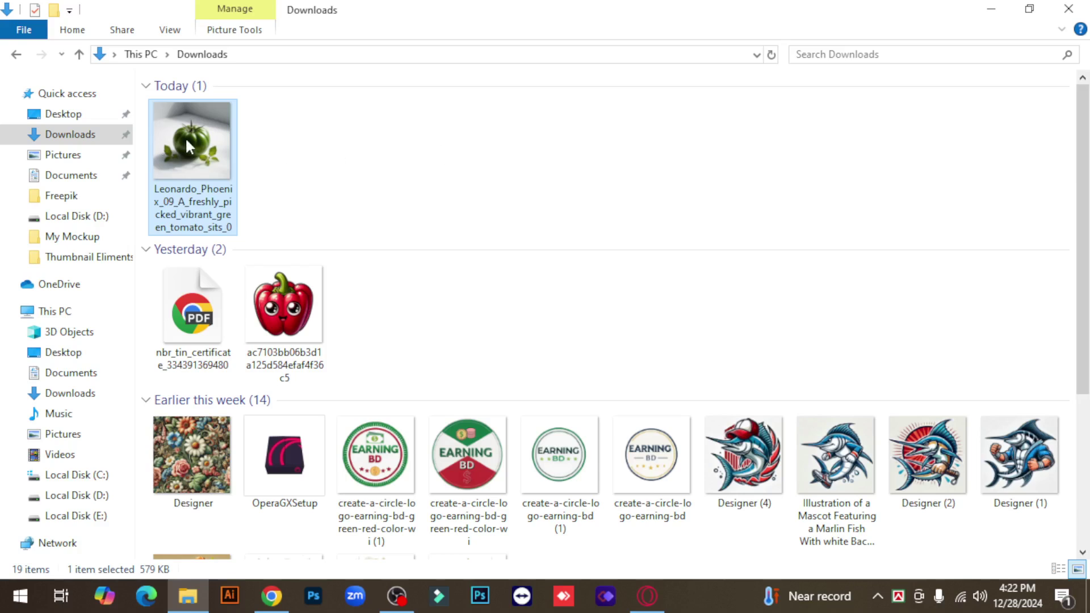
{"action": "left_click", "coordinate": [529, 156]}
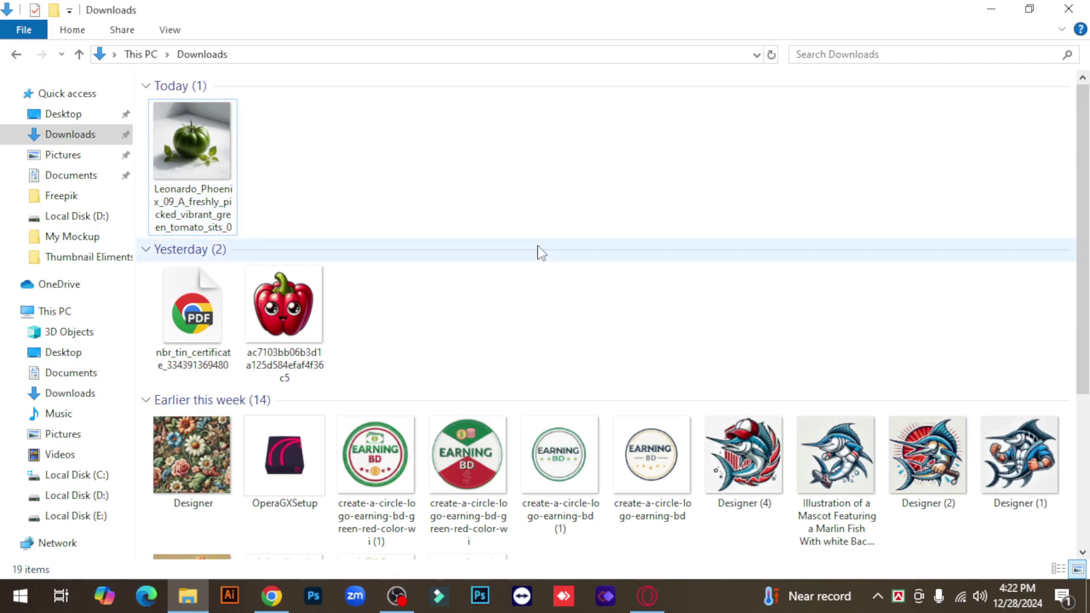
Switch to Chrome, search Google for "remove bg" in a new tab and open the remove.bg site in another tab.
{"action": "left_click", "coordinate": [271, 596]}
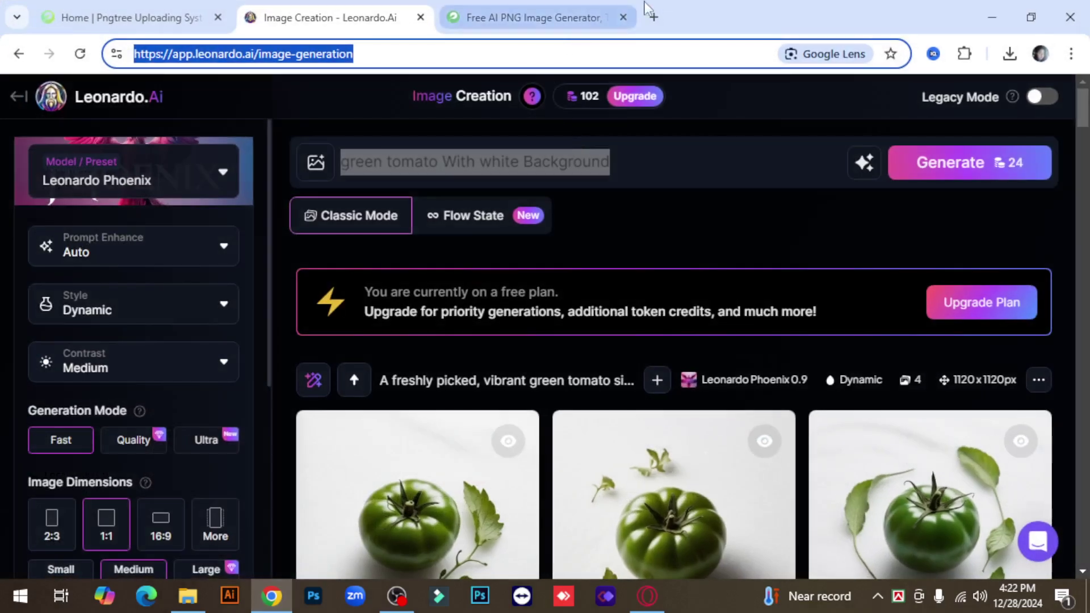
{"action": "left_click", "coordinate": [654, 17]}
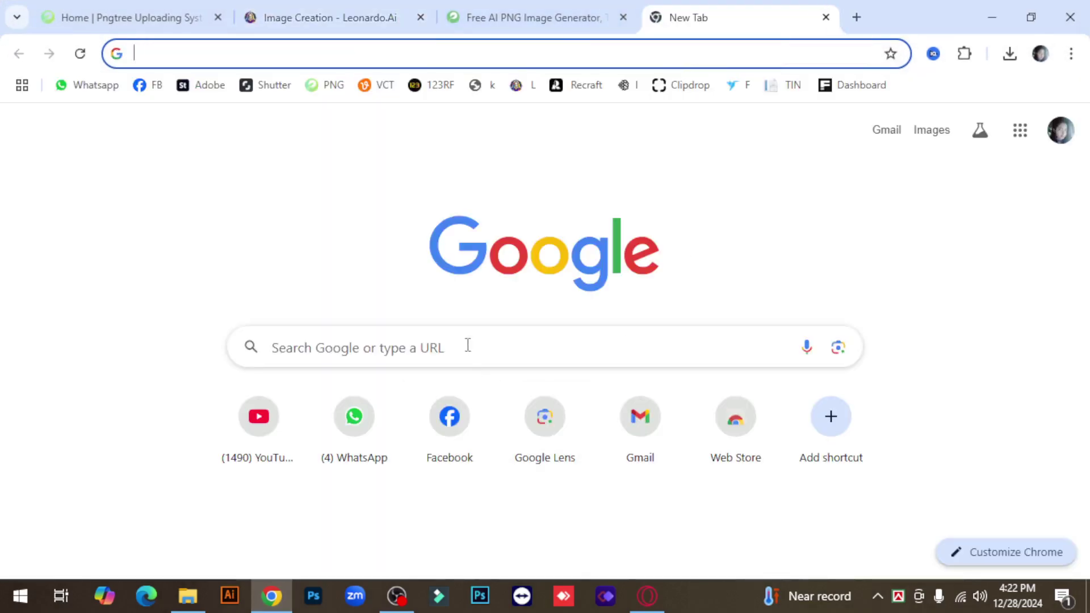
{"action": "left_click", "coordinate": [468, 345]}
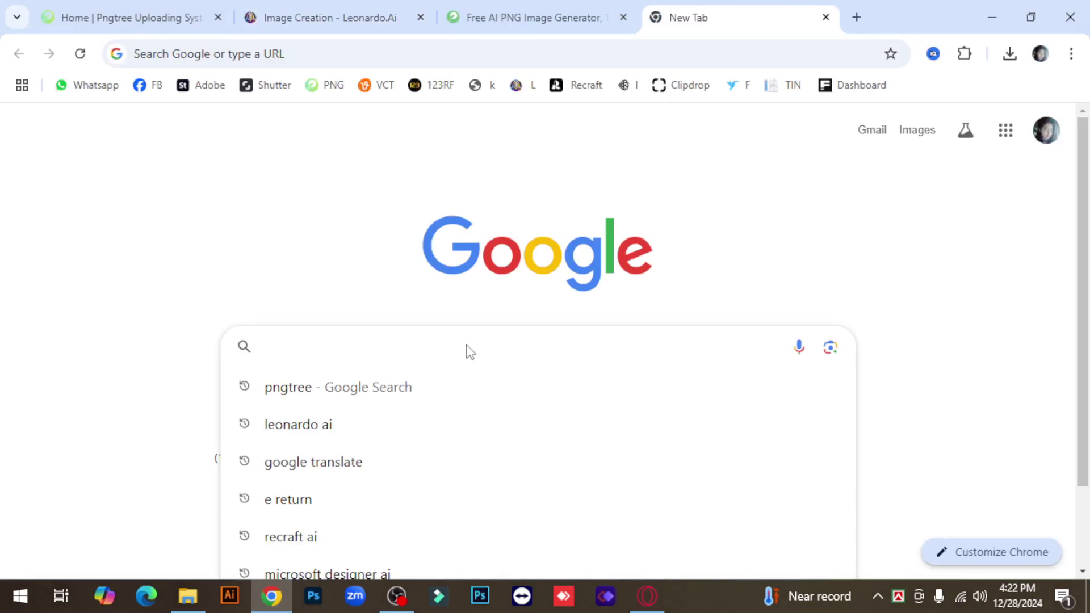
{"action": "type", "text": "remove"}
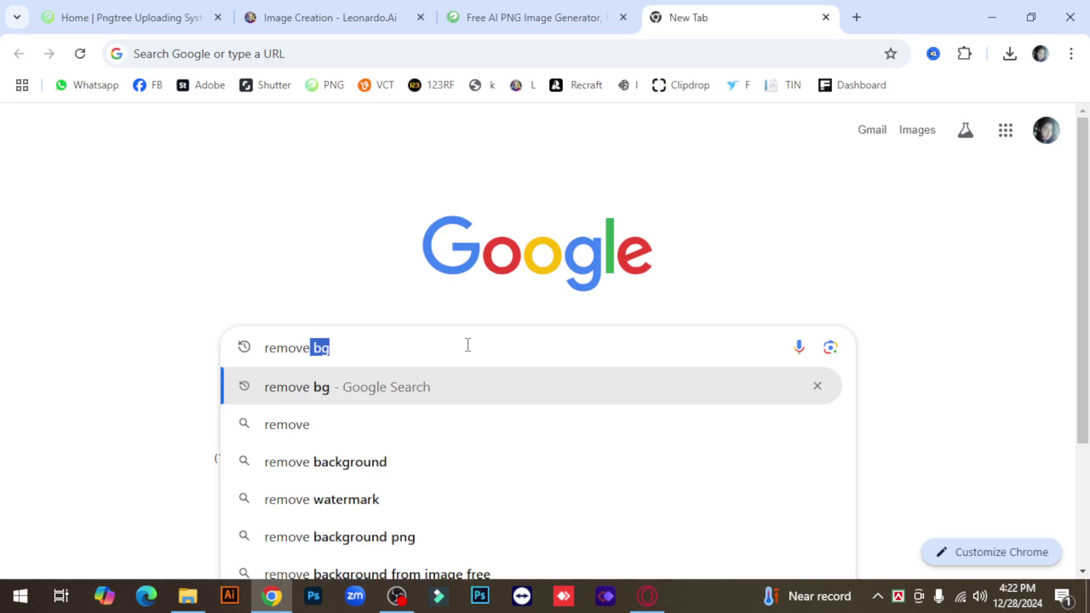
{"action": "left_click", "coordinate": [339, 387]}
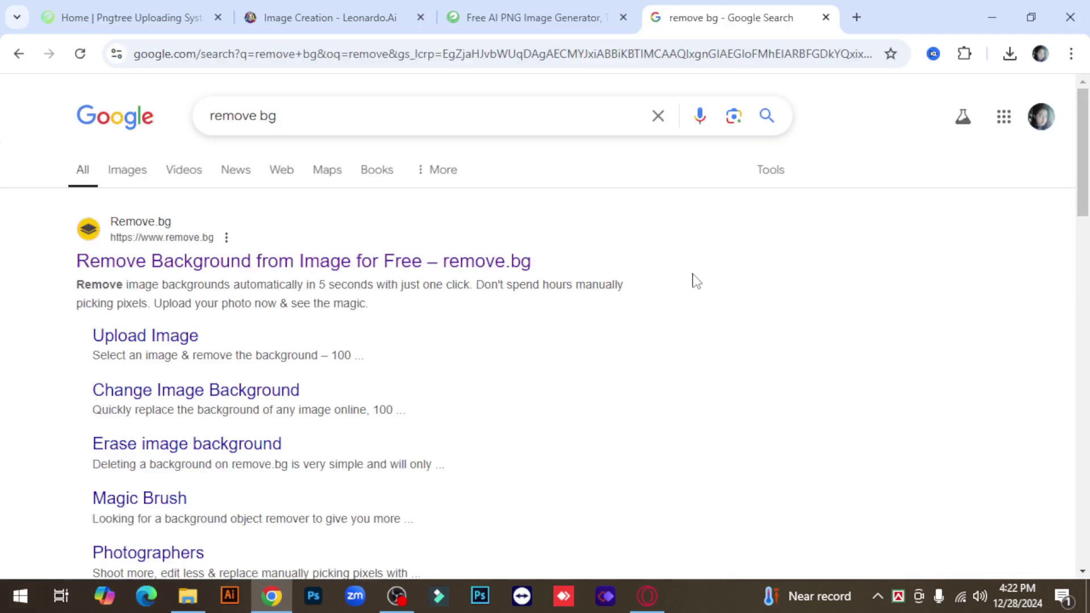
{"action": "right_click", "coordinate": [242, 275]}
{"action": "left_click", "coordinate": [278, 286]}
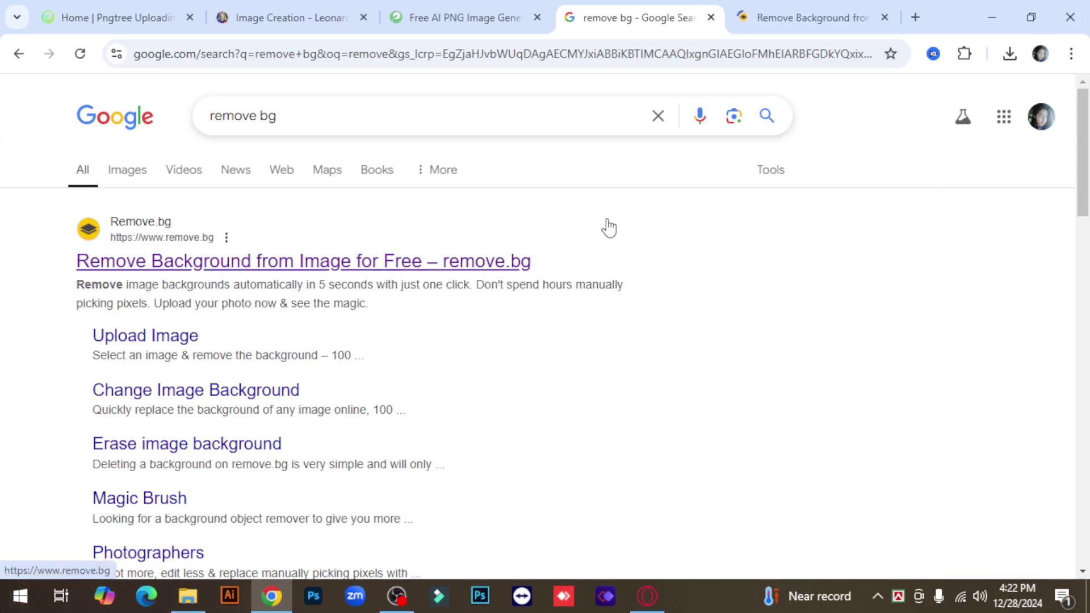
{"action": "left_click", "coordinate": [803, 22]}
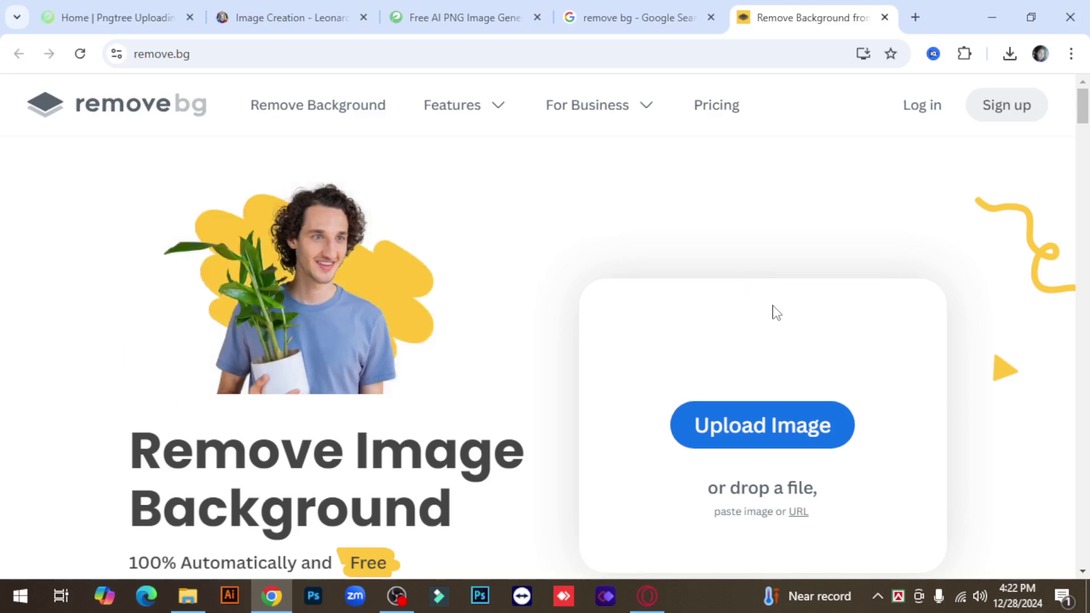
Upload the Leonardo green tomato image from the Downloads folder to remove.bg for background removal.
{"action": "scroll", "coordinate": [775, 311], "scroll_direction": "down", "scroll_amount": 2}
{"action": "scroll", "coordinate": [959, 349], "scroll_direction": "up", "scroll_amount": 2}
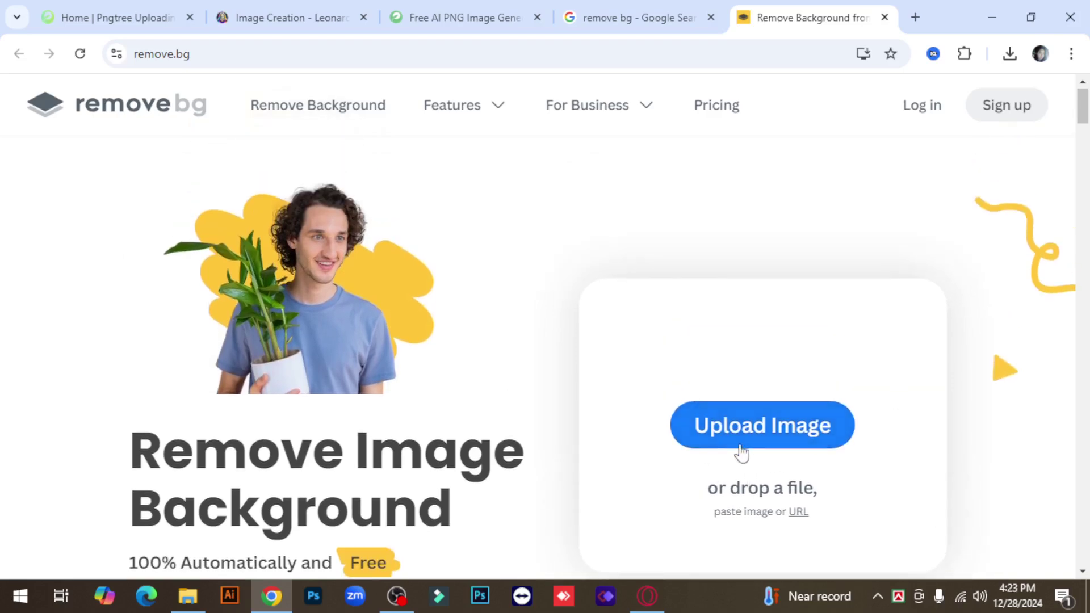
{"action": "left_click", "coordinate": [767, 440]}
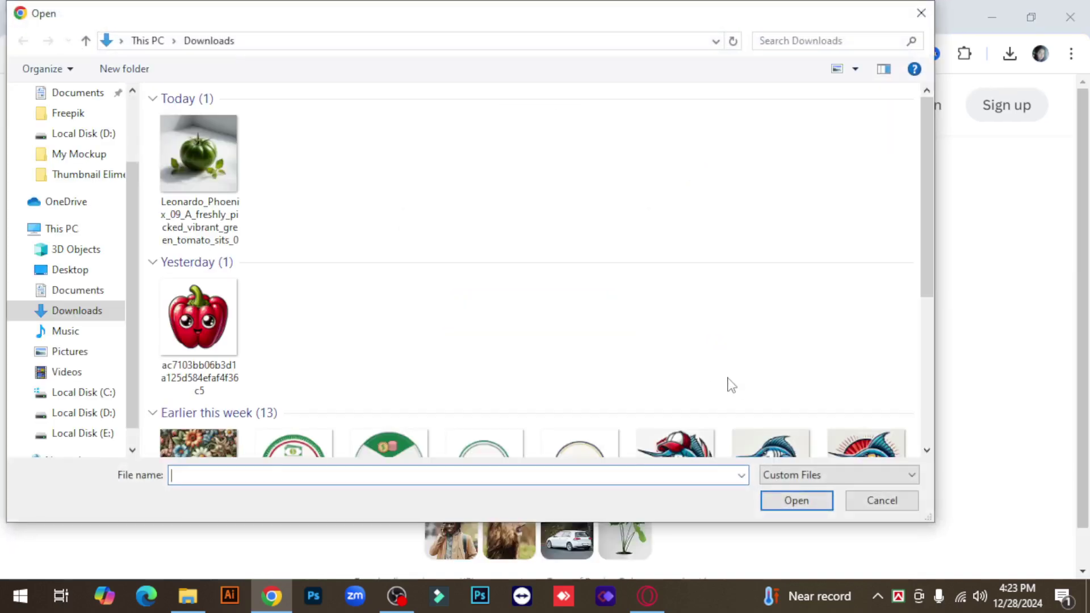
{"action": "left_click", "coordinate": [208, 162]}
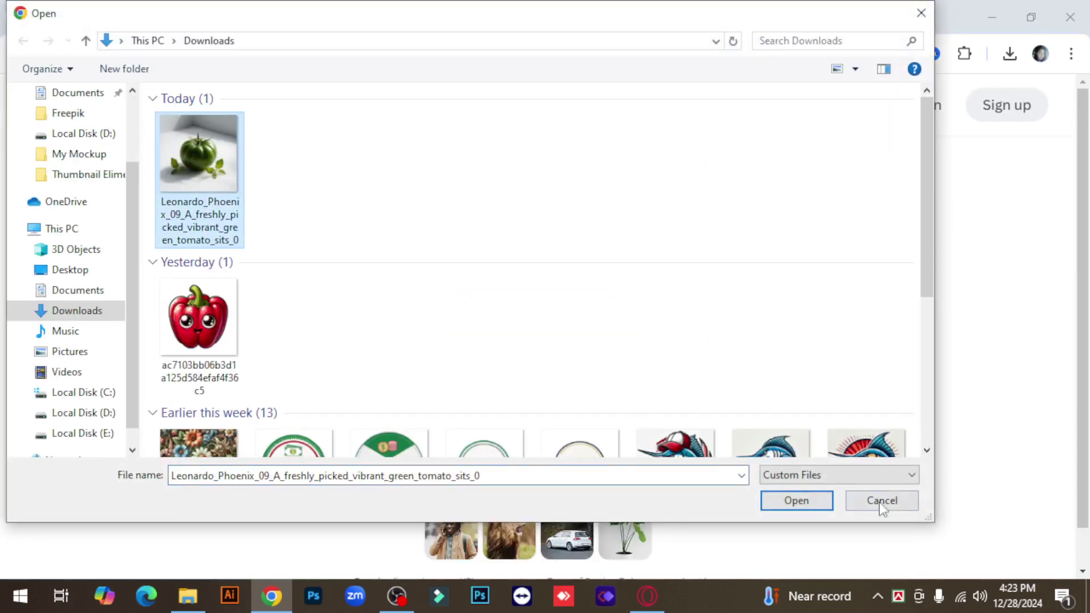
{"action": "left_click", "coordinate": [796, 500]}
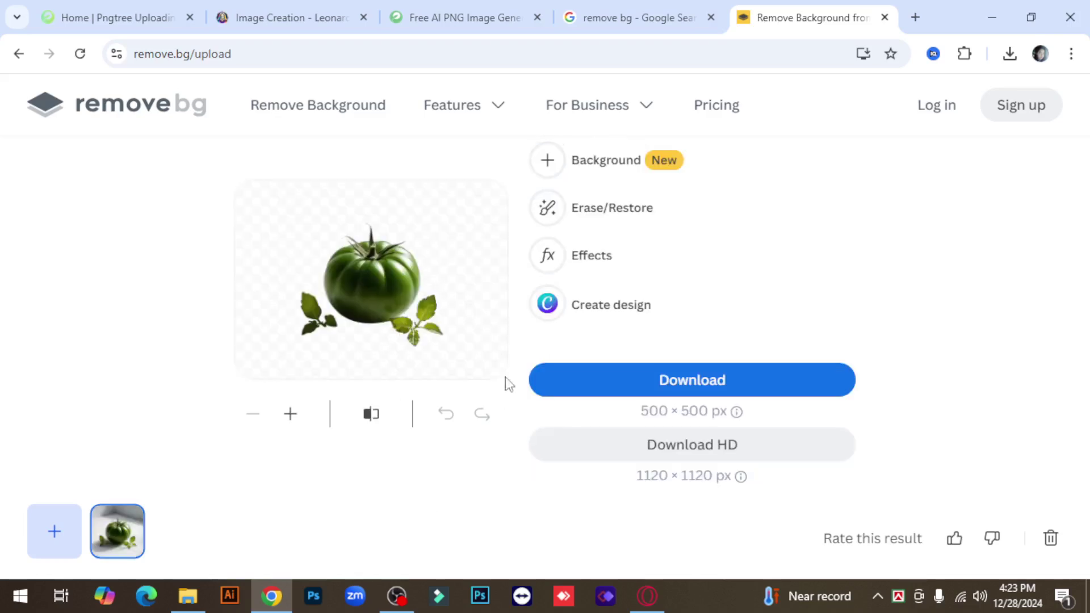
Download the 500 × 500 px background-free tomato image and check it in the Downloads folder, leaving the desktop clear.
{"action": "left_click", "coordinate": [690, 380]}
{"action": "left_click", "coordinate": [702, 384]}
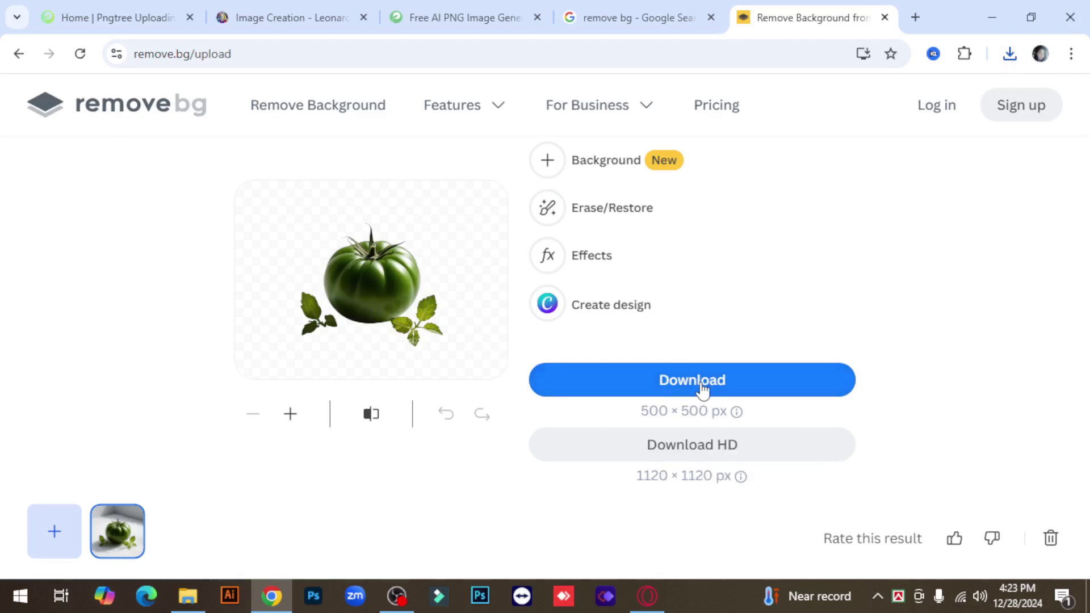
{"action": "left_click", "coordinate": [988, 25]}
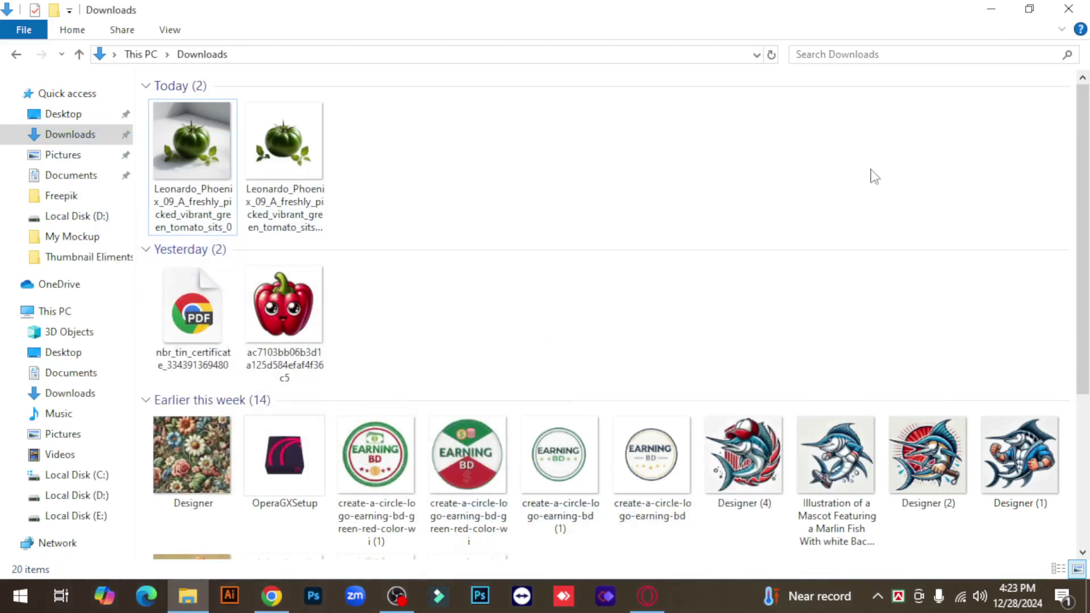
{"action": "left_click", "coordinate": [990, 10]}
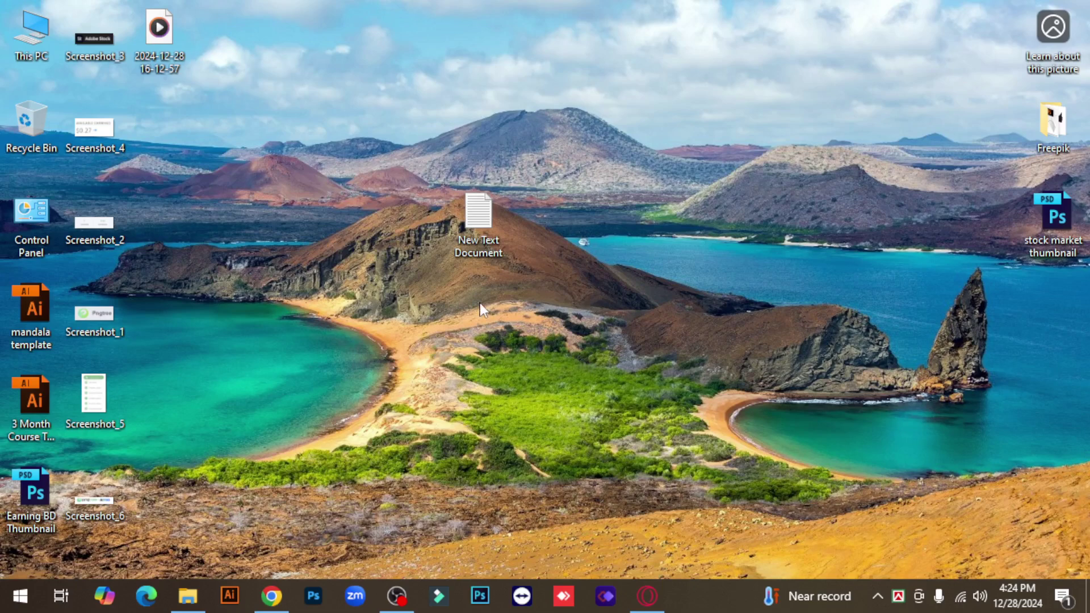
Return to Chrome and open a new tab ready for a Google search.
{"action": "left_click", "coordinate": [271, 596]}
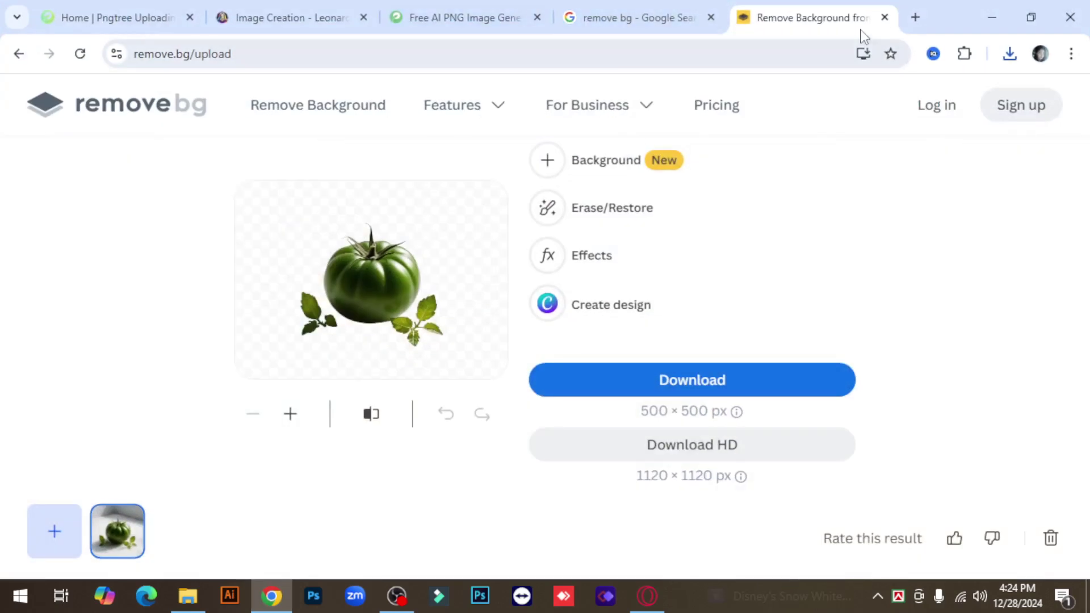
{"action": "left_click", "coordinate": [916, 17]}
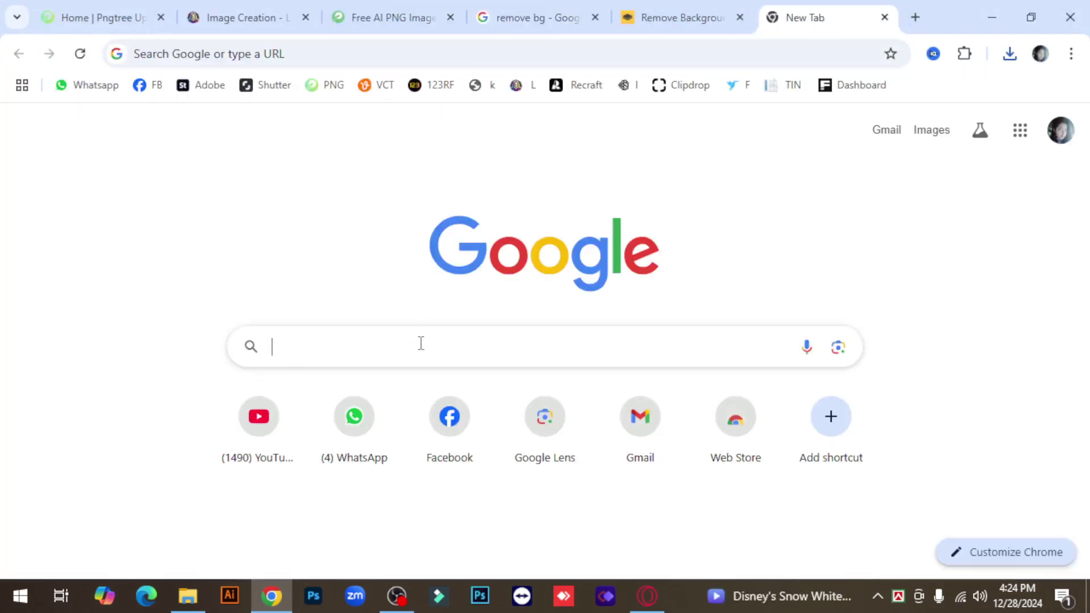
{"action": "left_click", "coordinate": [421, 343]}
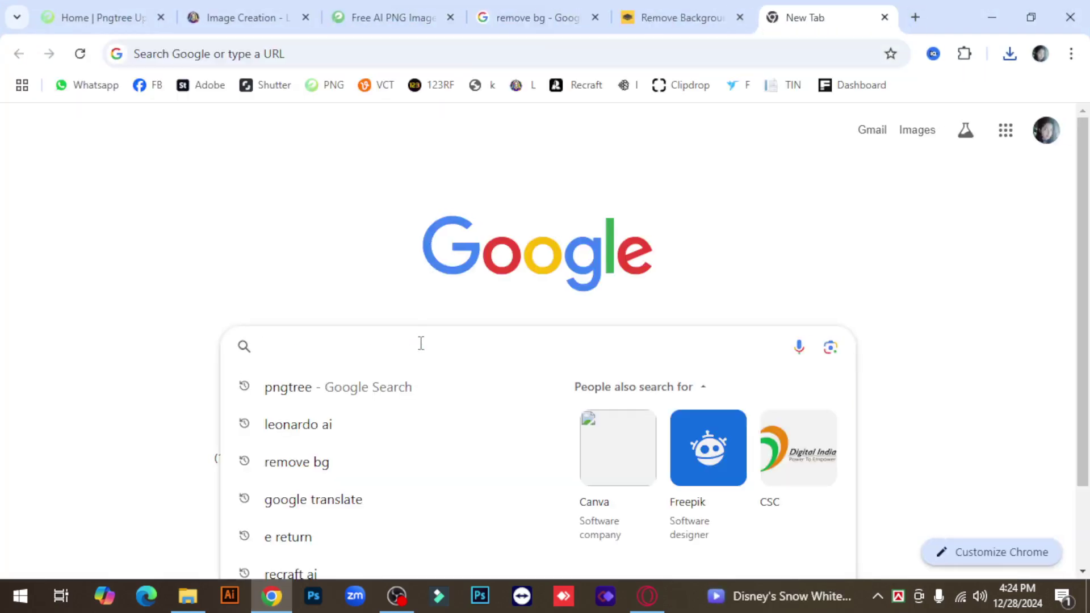
{"action": "type", "text": "cuscal"}
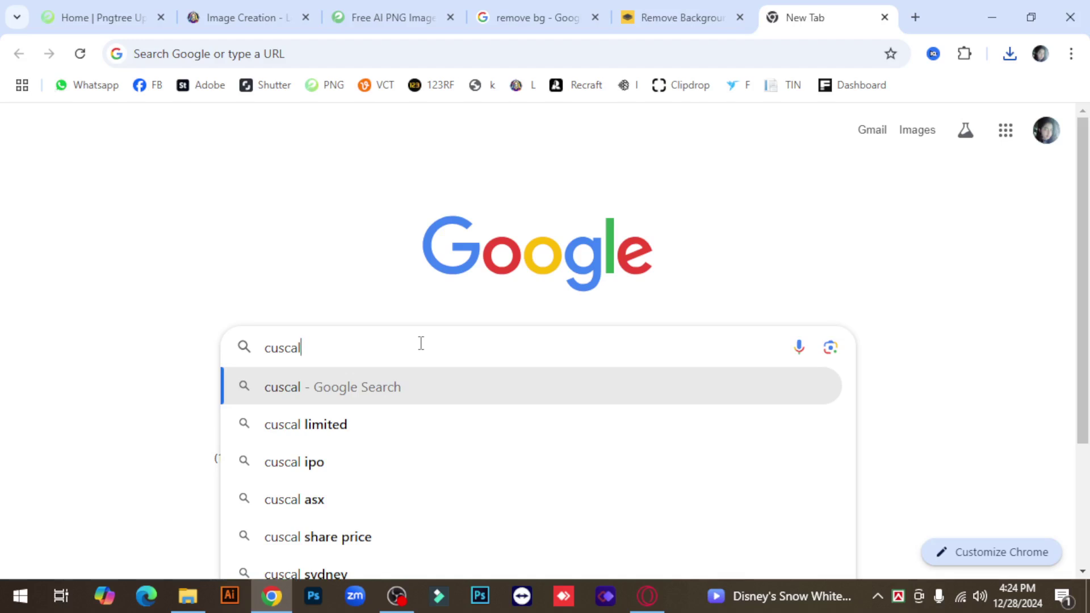
{"action": "key", "text": "BackSpace"}
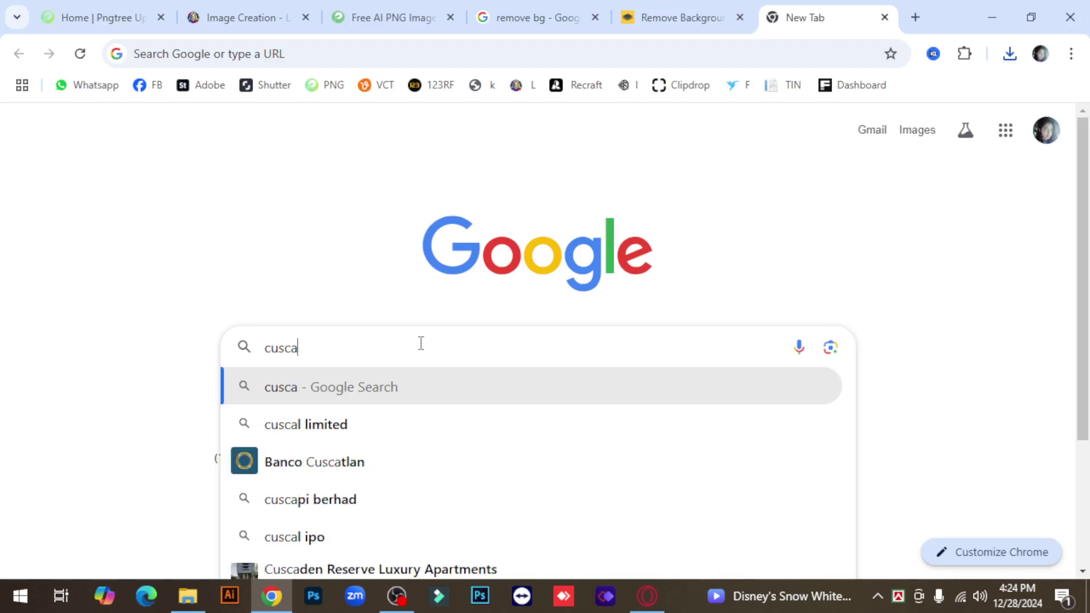
{"action": "key", "text": "BackSpace"}
{"action": "key", "text": "BackSpace"}
{"action": "key", "text": "BackSpace"}
{"action": "key", "text": "BackSpace"}
{"action": "key", "text": "BackSpace"}
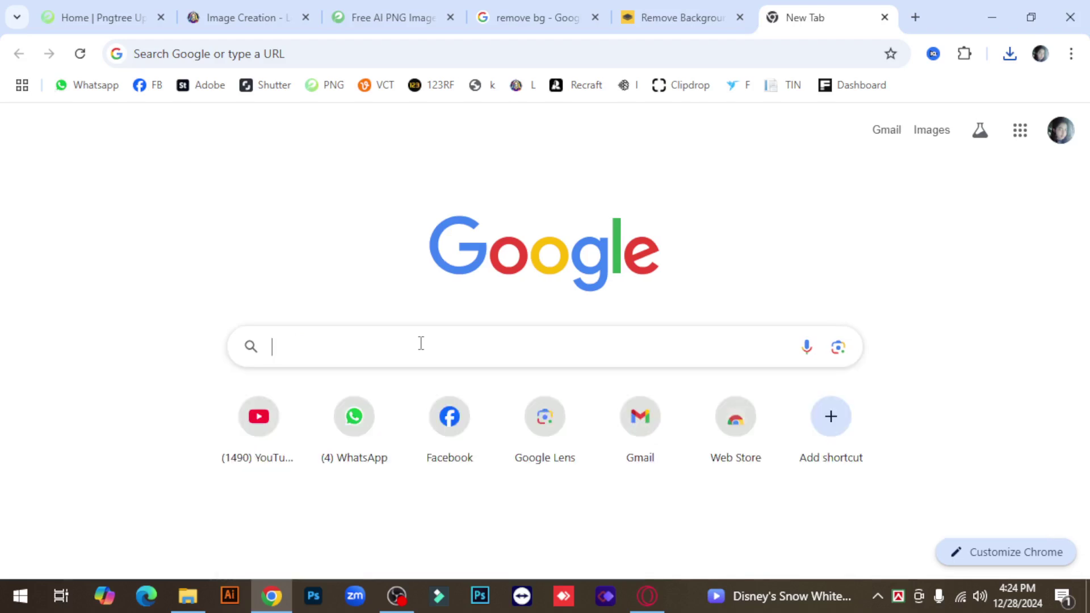
Search Google for "upscayl" and open the Upscayl AI Image Upscaler site in a separate tab.
{"action": "type", "text": "u"}
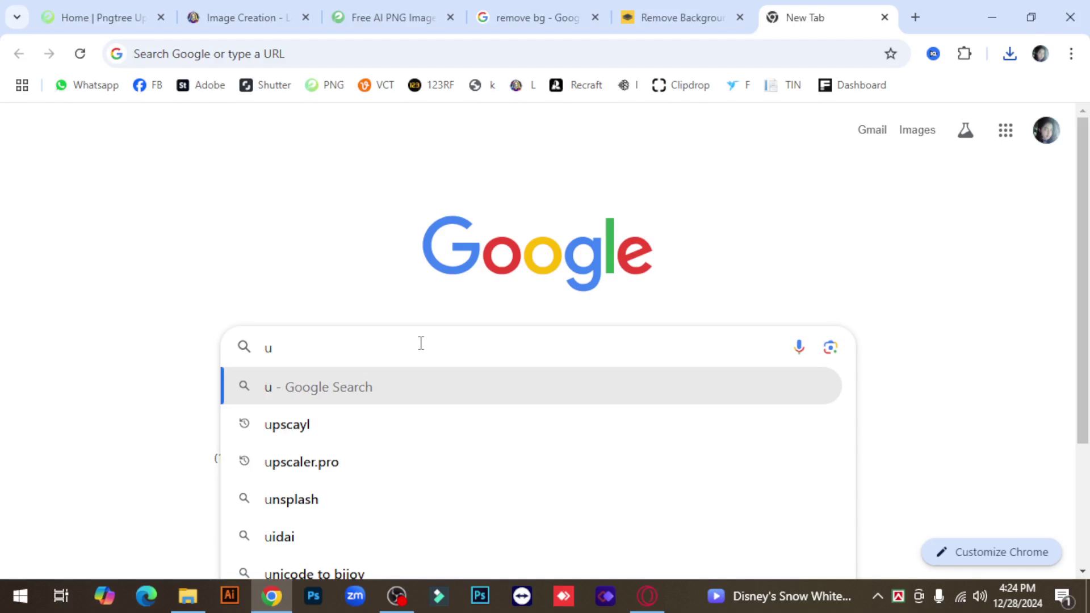
{"action": "type", "text": "ps"}
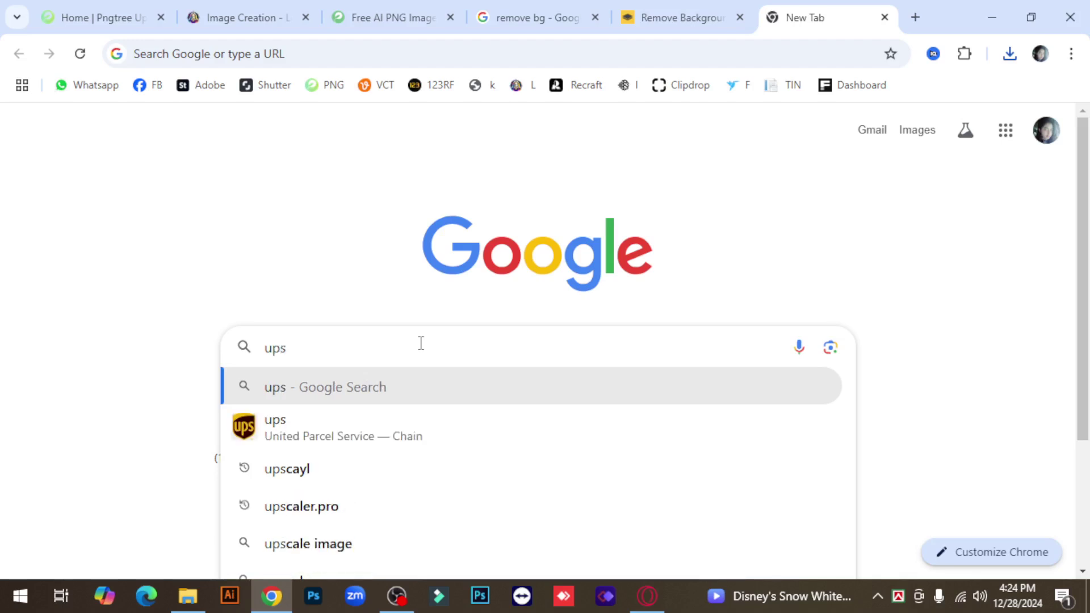
{"action": "left_click", "coordinate": [327, 478]}
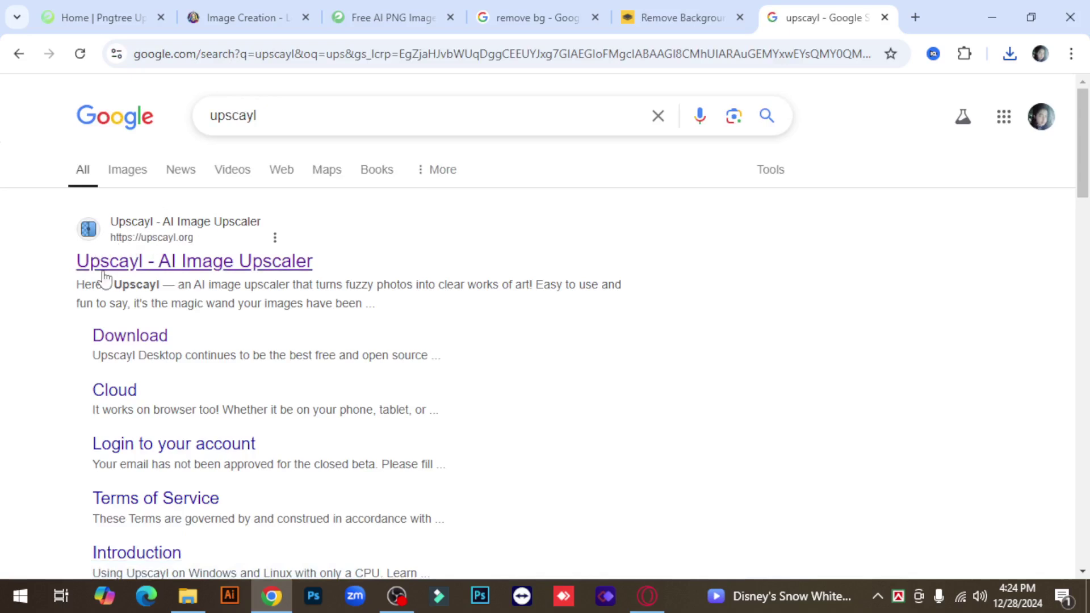
{"action": "right_click", "coordinate": [151, 268]}
{"action": "left_click", "coordinate": [206, 282]}
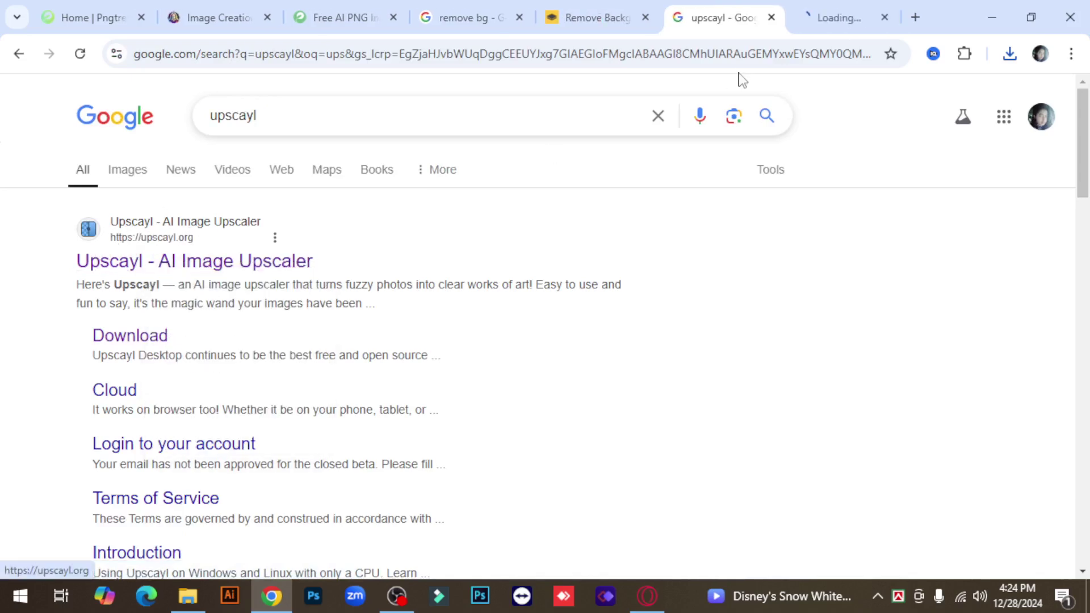
{"action": "left_click", "coordinate": [834, 20]}
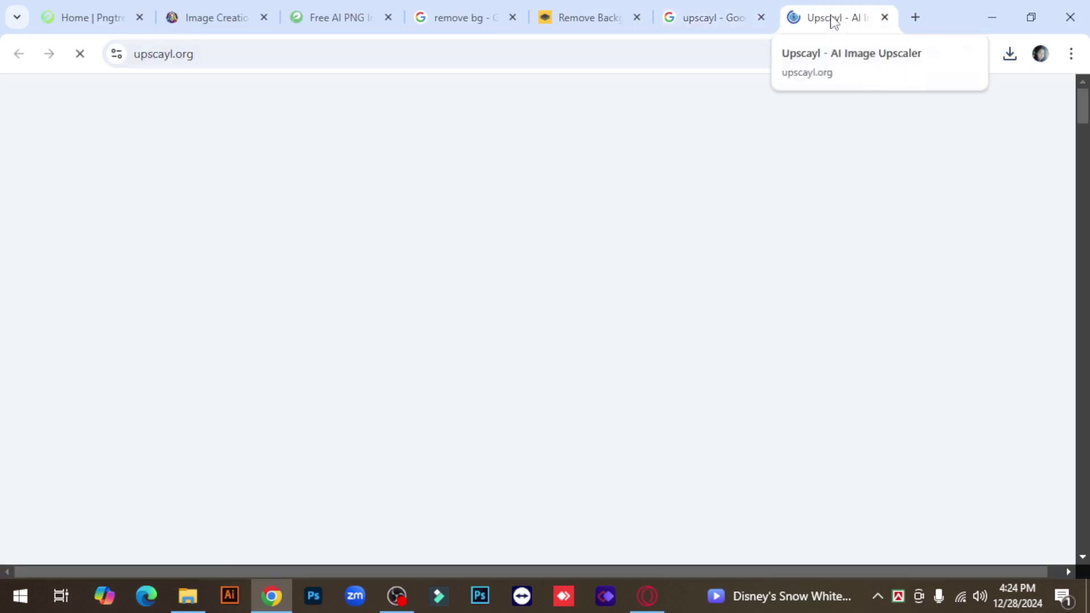
{"action": "left_click", "coordinate": [725, 19]}
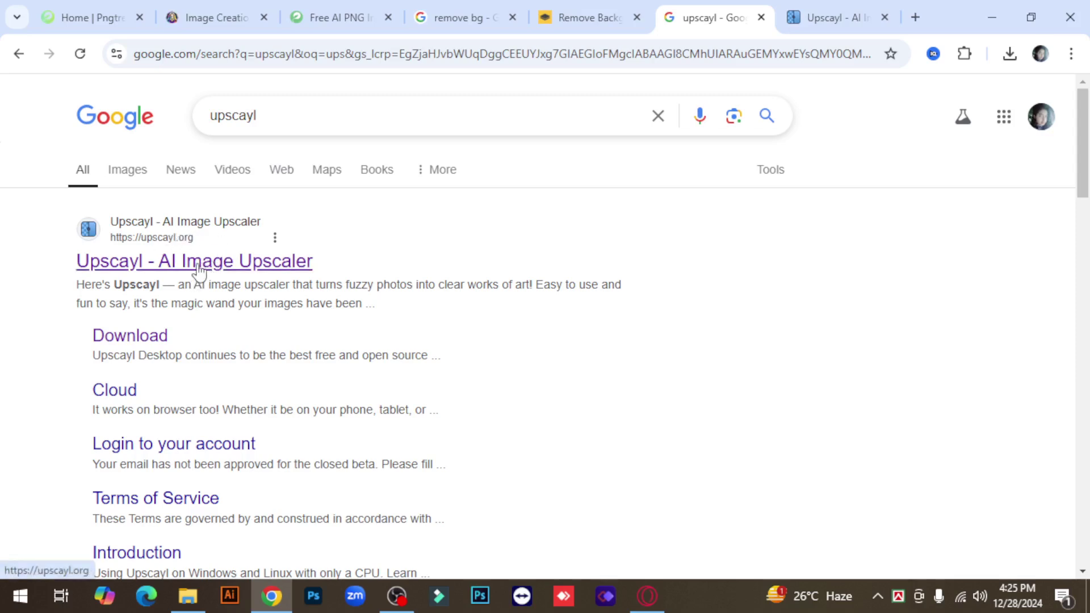
{"action": "left_click", "coordinate": [858, 17]}
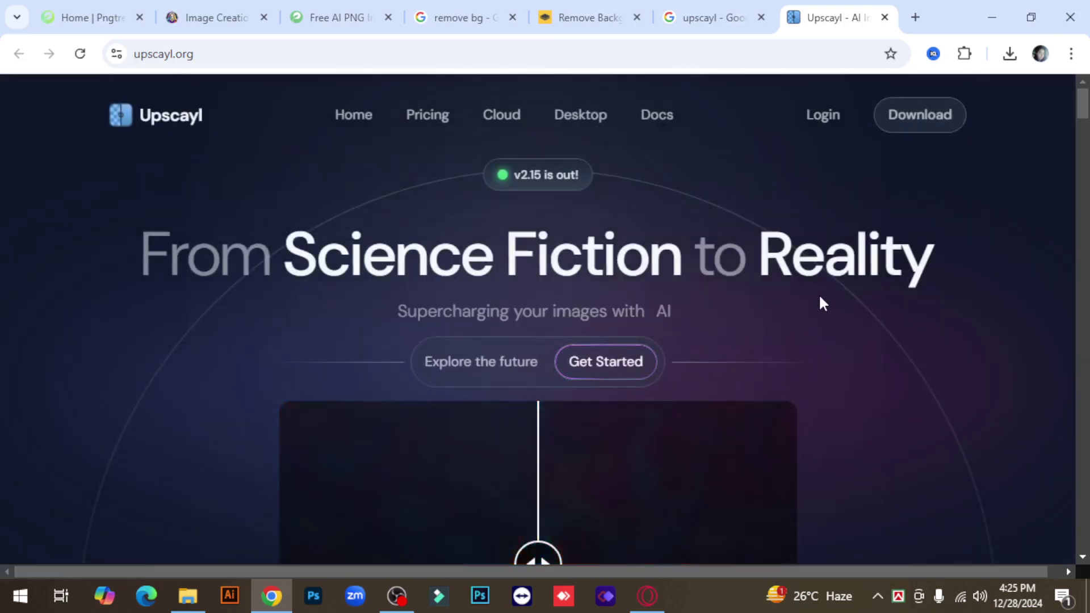
Start the Windows download from the Download Upscayl page, check the browser's downloads and close the Upscayl page.
{"action": "scroll", "coordinate": [798, 319], "scroll_direction": "down", "scroll_amount": 1}
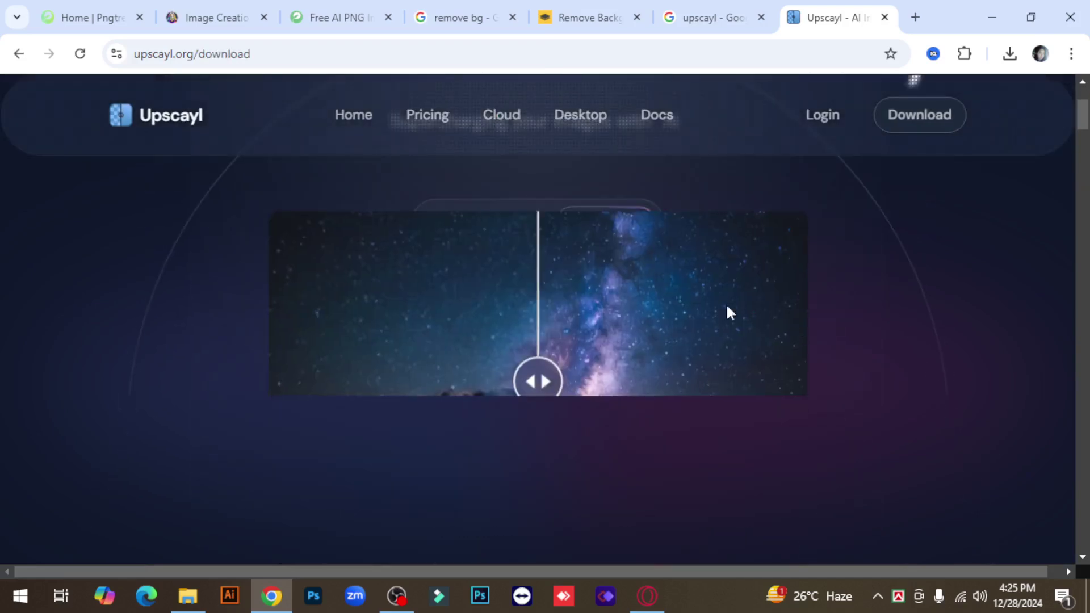
{"action": "scroll", "coordinate": [869, 403], "scroll_direction": "down", "scroll_amount": 2}
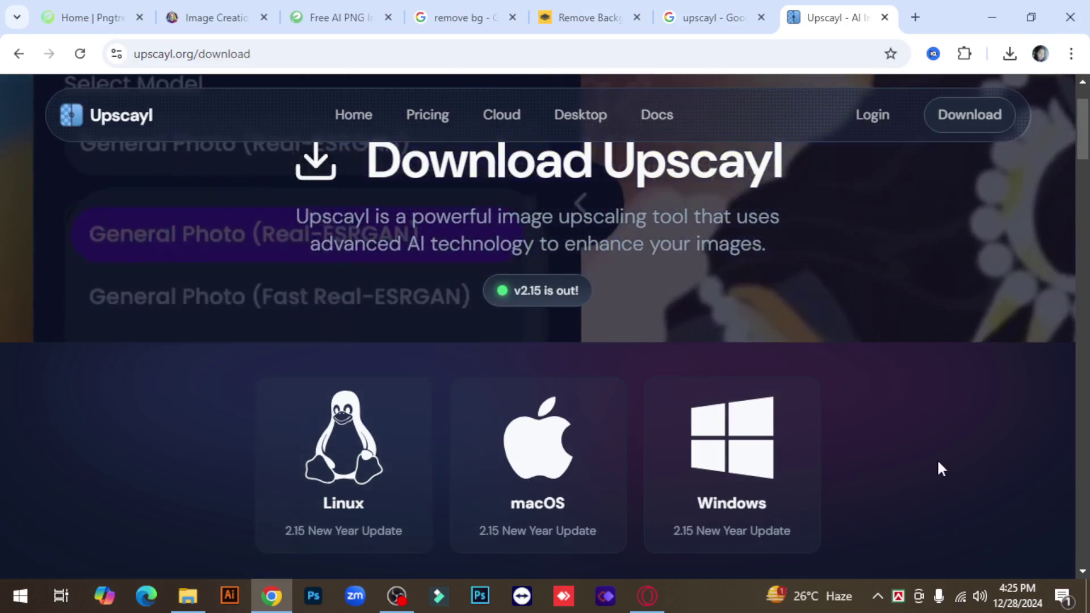
{"action": "left_click", "coordinate": [738, 435]}
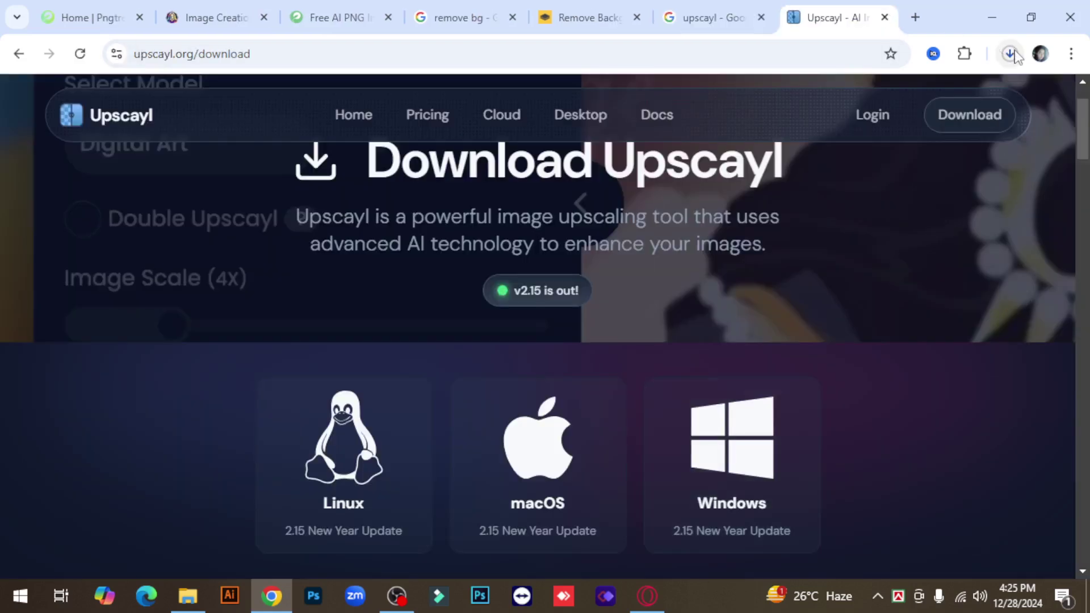
{"action": "left_click", "coordinate": [1009, 54]}
{"action": "left_click", "coordinate": [997, 91]}
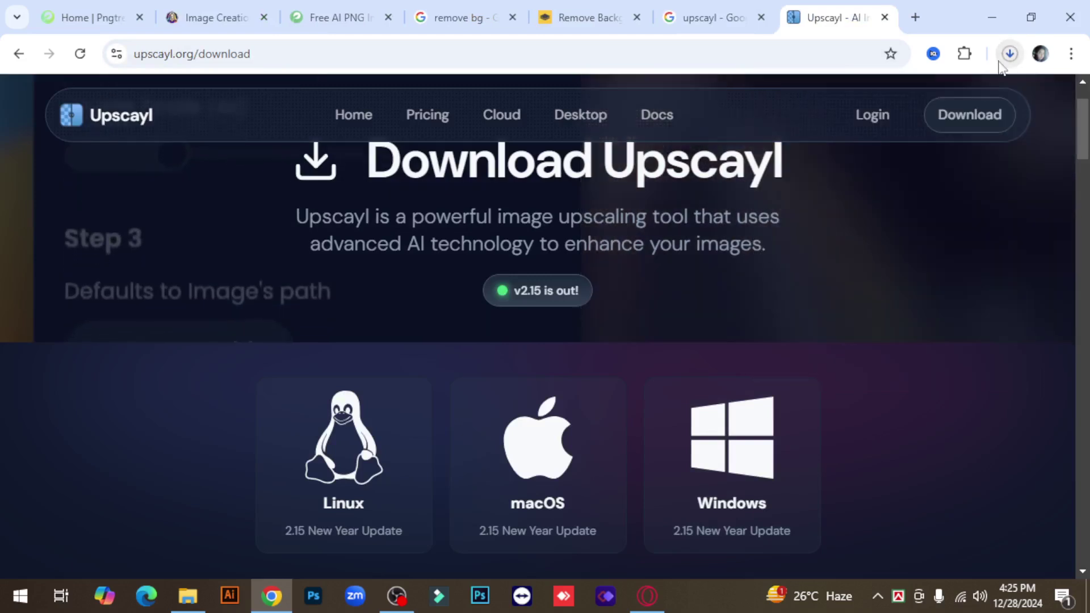
{"action": "left_click", "coordinate": [884, 18]}
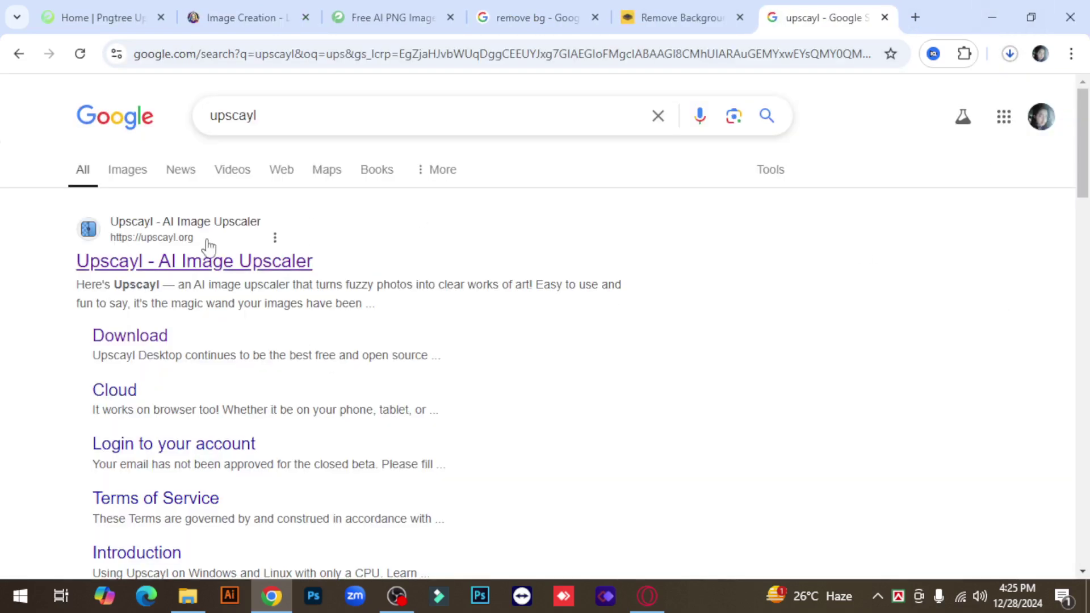
Minimize Chrome, launch HitPaw Photo Enhancer and reposition its window slightly on the desktop.
{"action": "left_click", "coordinate": [991, 24]}
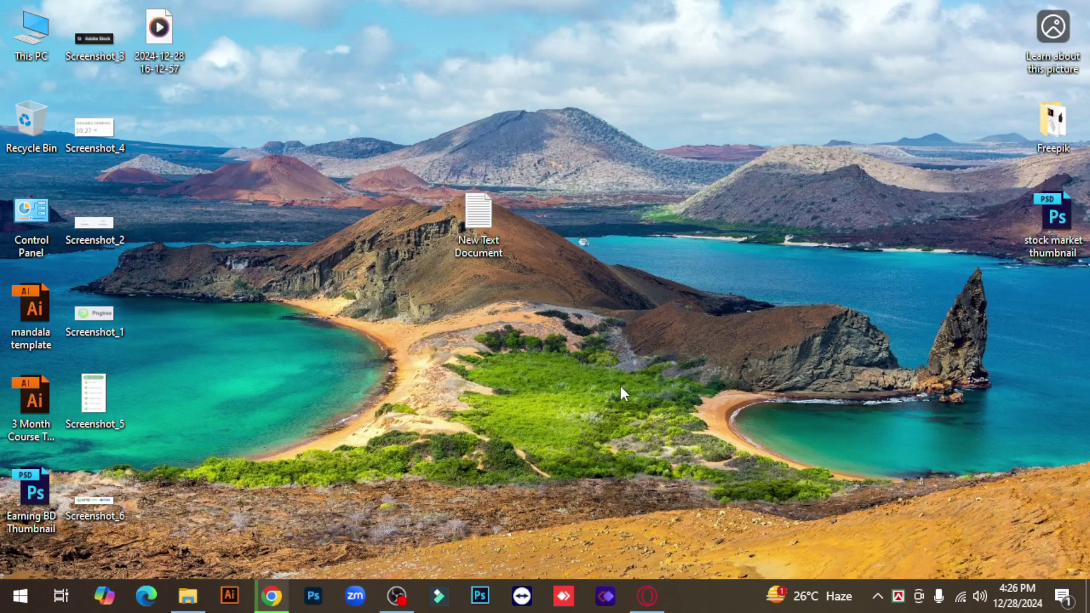
{"action": "left_click", "coordinate": [607, 596]}
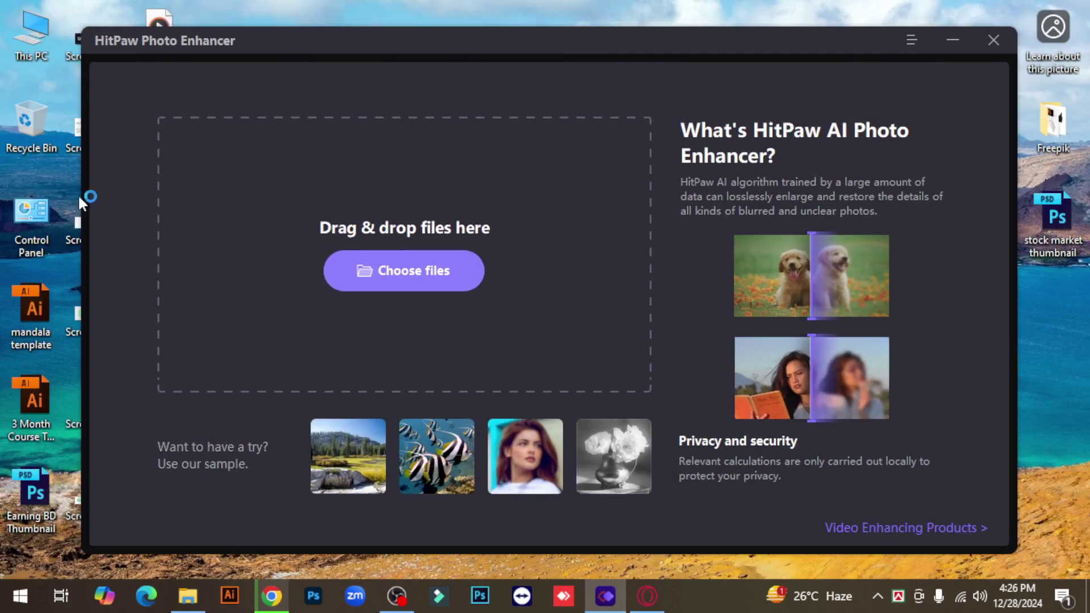
{"action": "left_click_drag", "start_coordinate": [515, 46], "coordinate": [494, 43]}
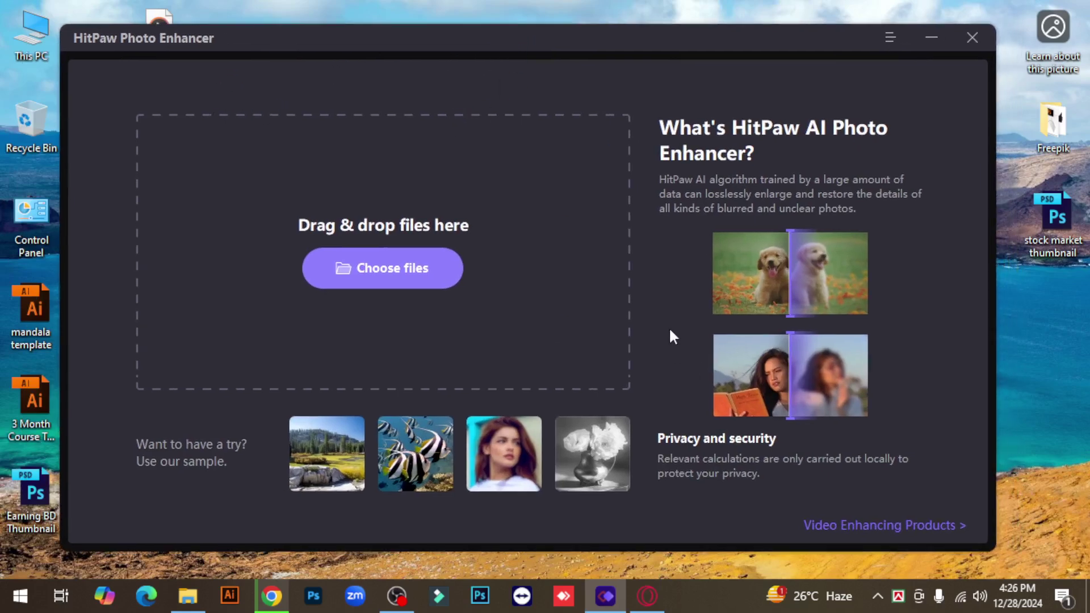
{"action": "left_click_drag", "start_coordinate": [554, 39], "coordinate": [565, 35]}
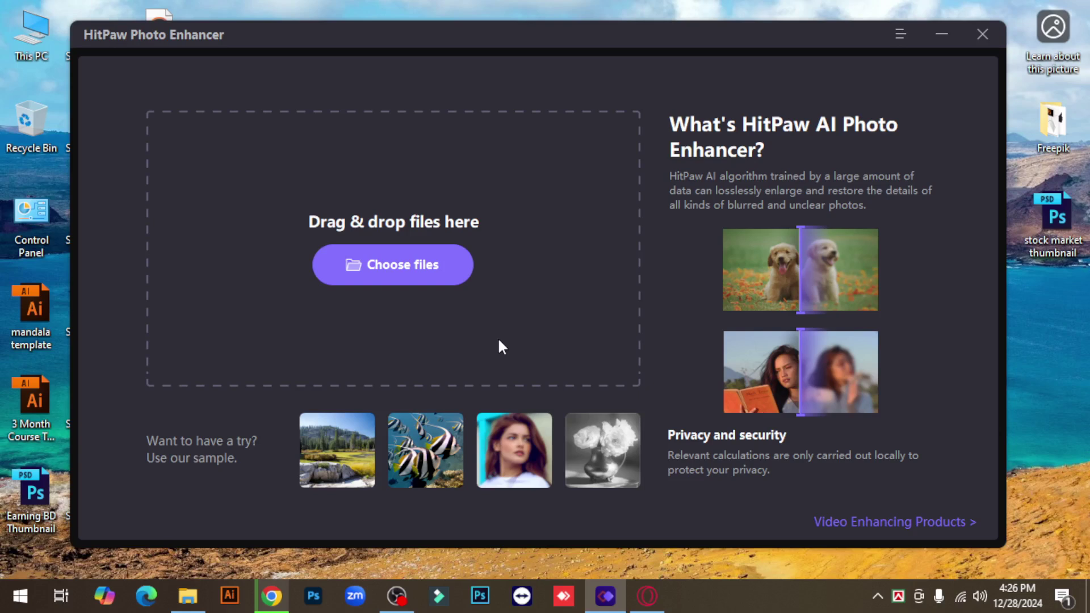
{"action": "left_click_drag", "start_coordinate": [498, 41], "coordinate": [509, 29]}
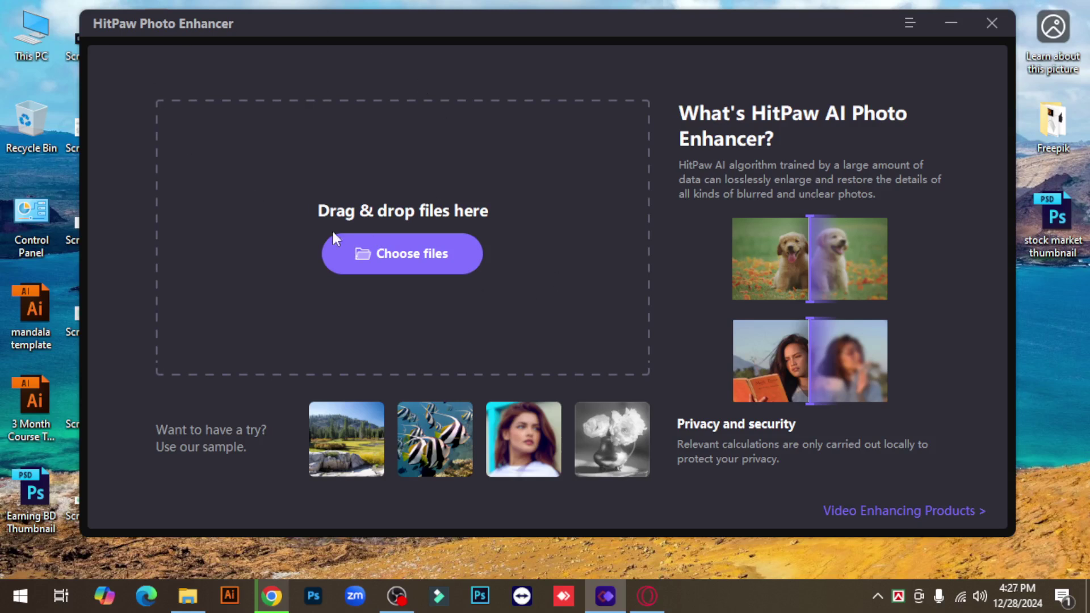
{"action": "left_click_drag", "start_coordinate": [515, 23], "coordinate": [531, 25]}
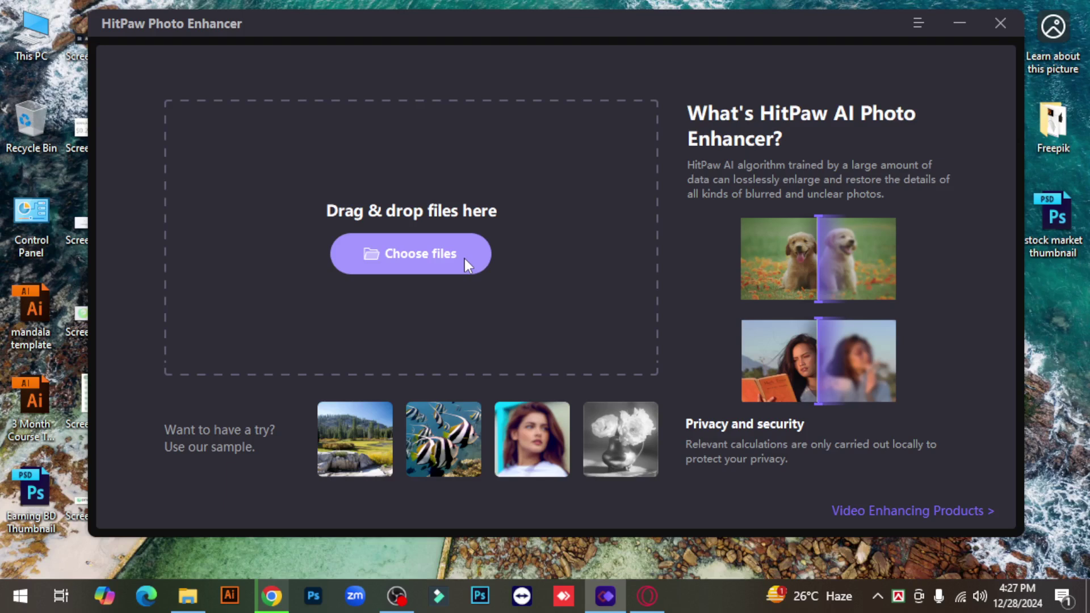
{"action": "left_click_drag", "start_coordinate": [563, 30], "coordinate": [547, 31]}
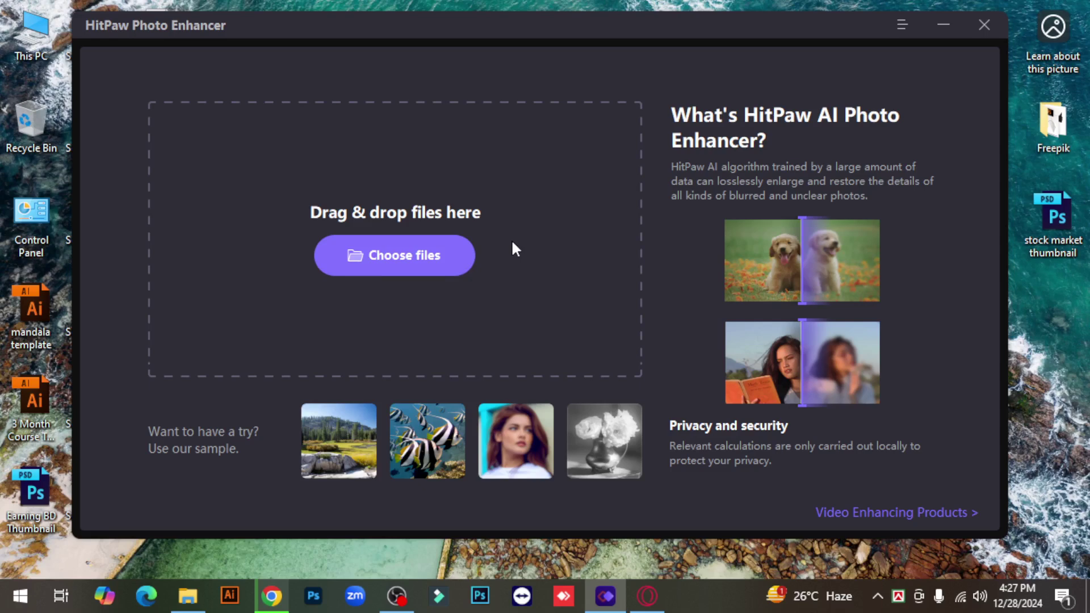
{"action": "left_click_drag", "start_coordinate": [544, 36], "coordinate": [548, 41]}
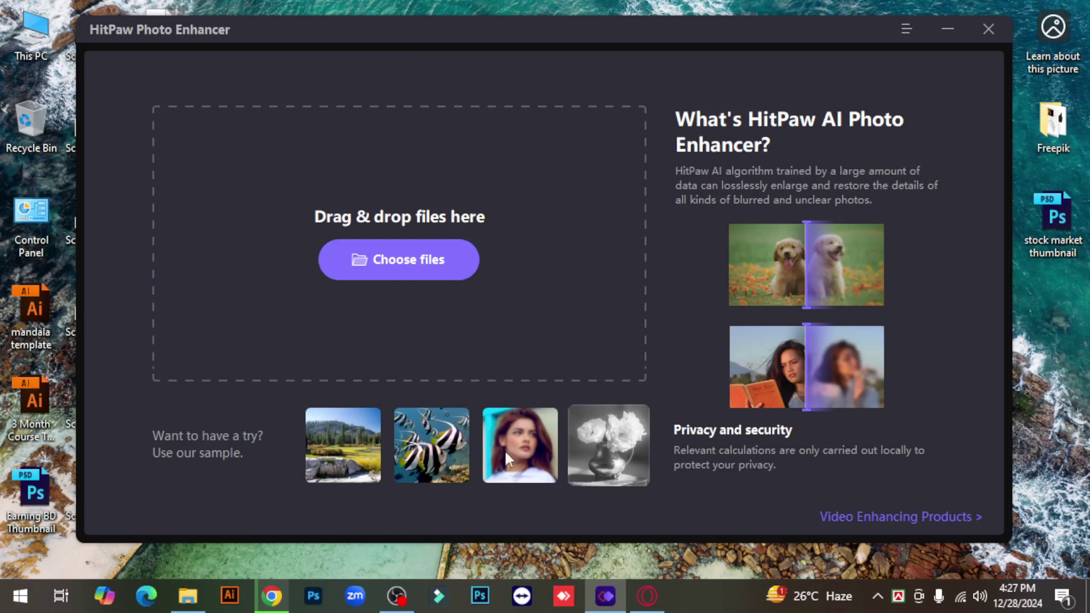
Import the background-removed green tomato PNG from Downloads into the enhancer and fit the whole image in the preview.
{"action": "left_click", "coordinate": [401, 263]}
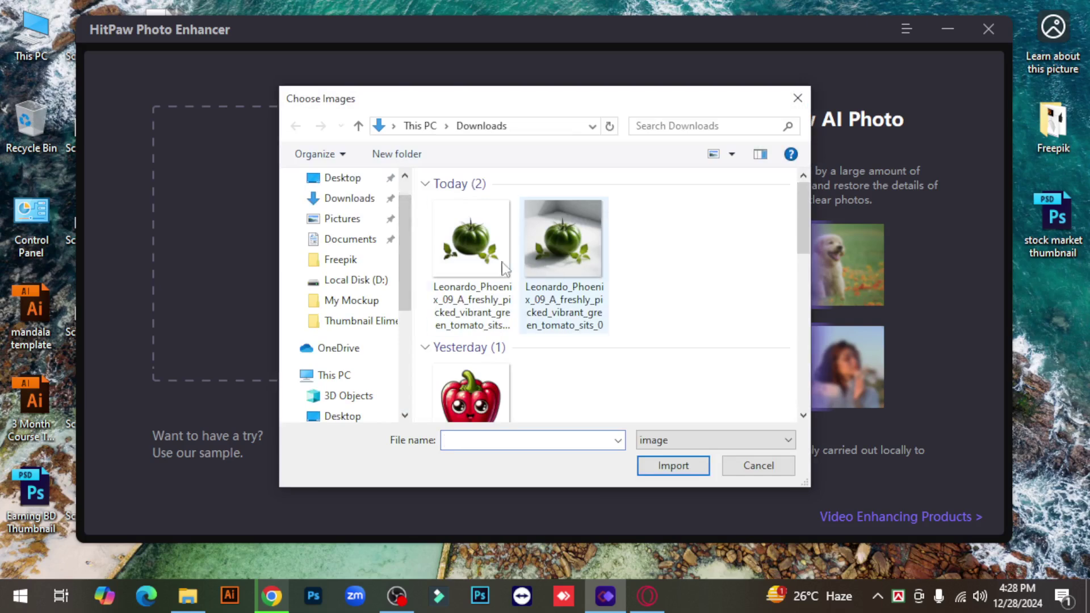
{"action": "left_click", "coordinate": [475, 234]}
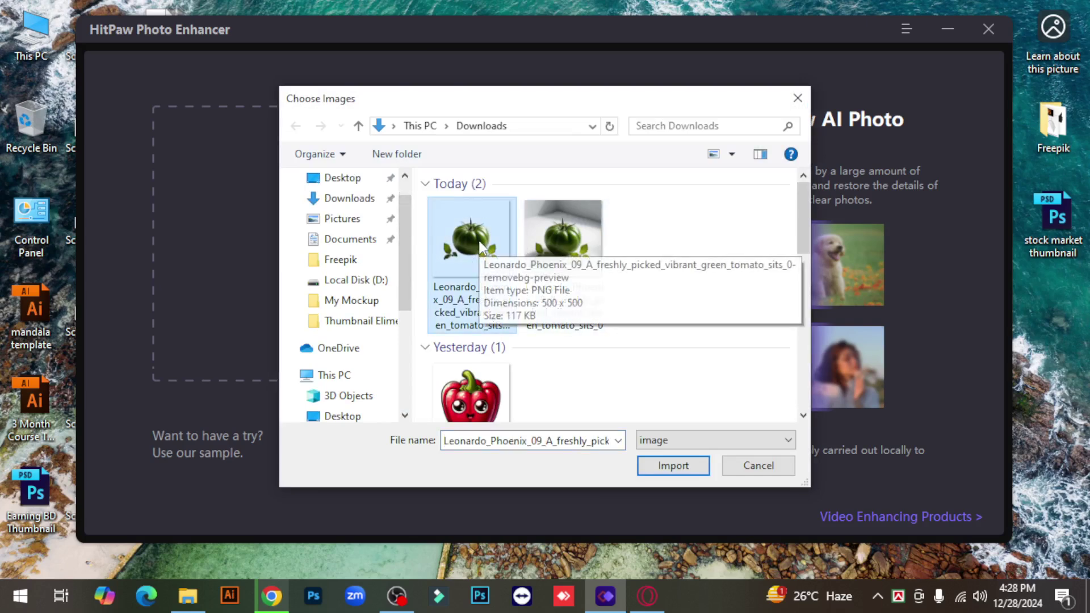
{"action": "left_click", "coordinate": [673, 469]}
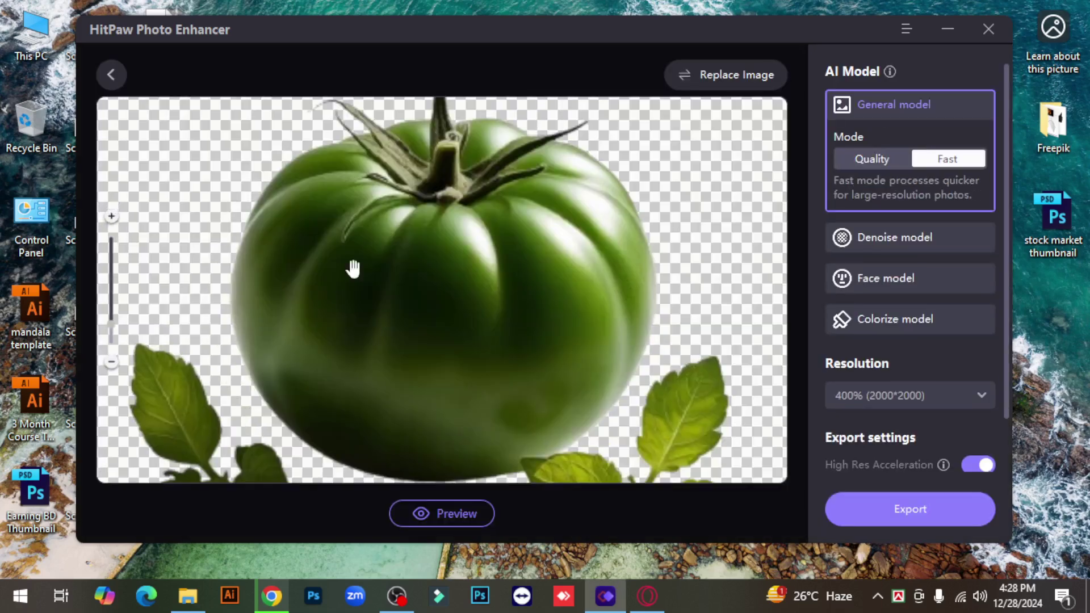
{"action": "left_click", "coordinate": [110, 331]}
{"action": "left_click_drag", "start_coordinate": [110, 334], "coordinate": [111, 344]}
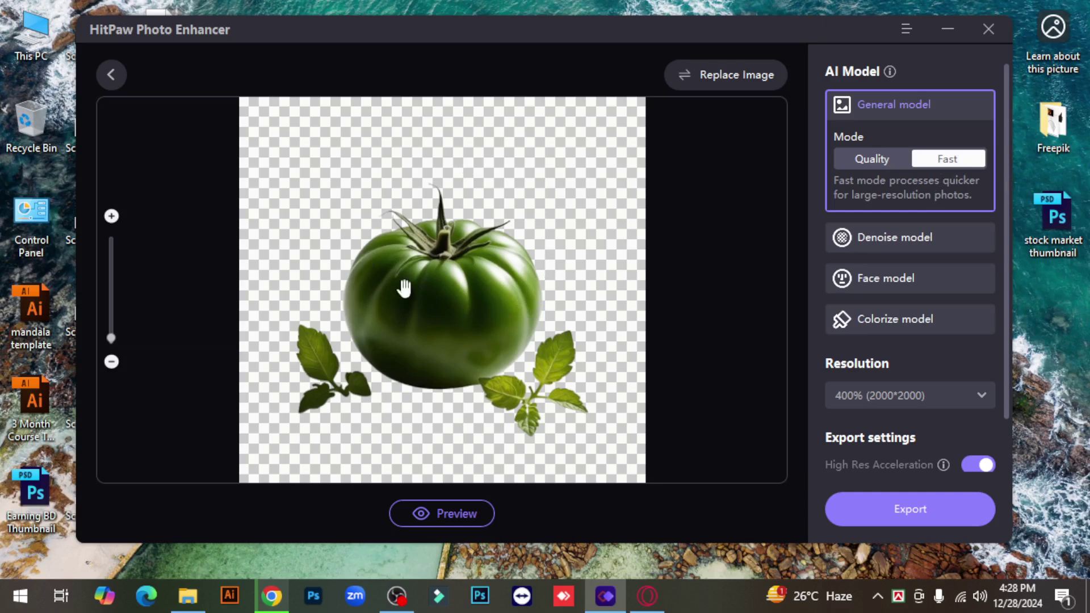
Try the Quality mode of the General model against Fast, and leave the mode on Fast.
{"action": "left_click", "coordinate": [871, 160]}
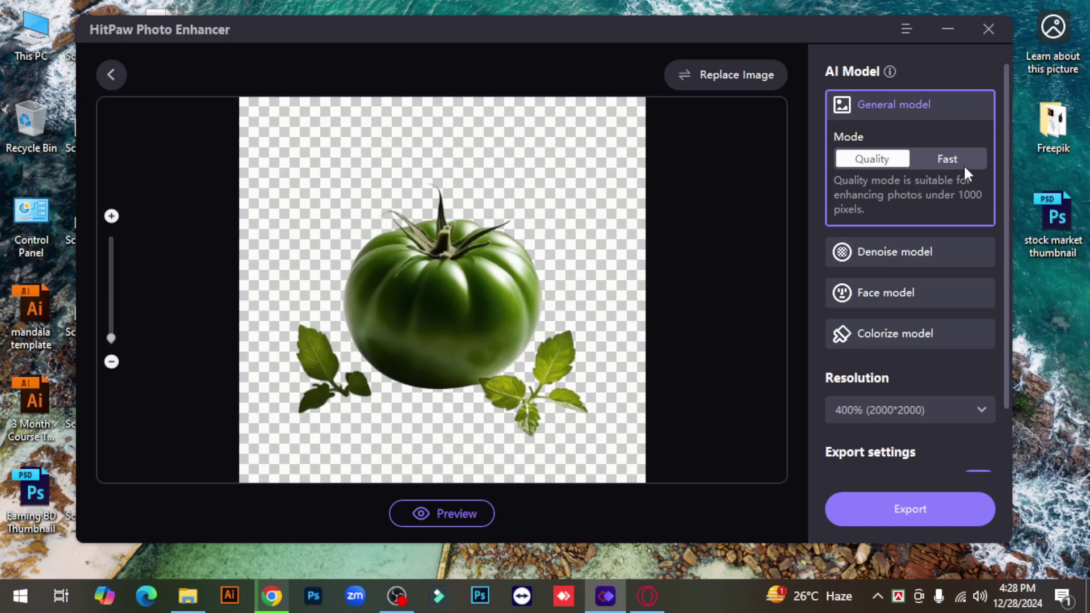
{"action": "left_click", "coordinate": [950, 165]}
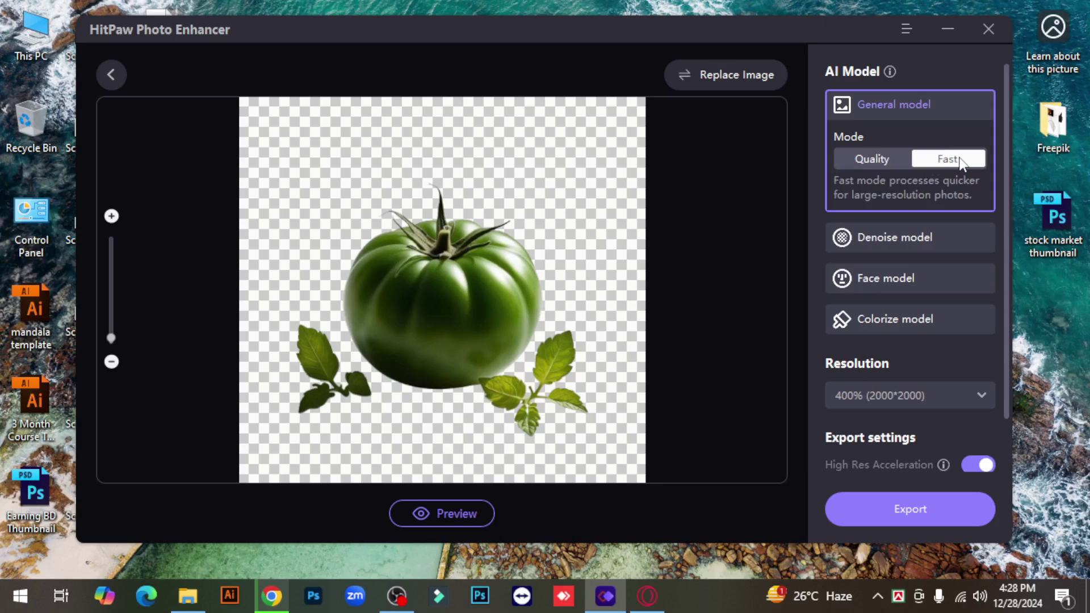
{"action": "left_click", "coordinate": [876, 163]}
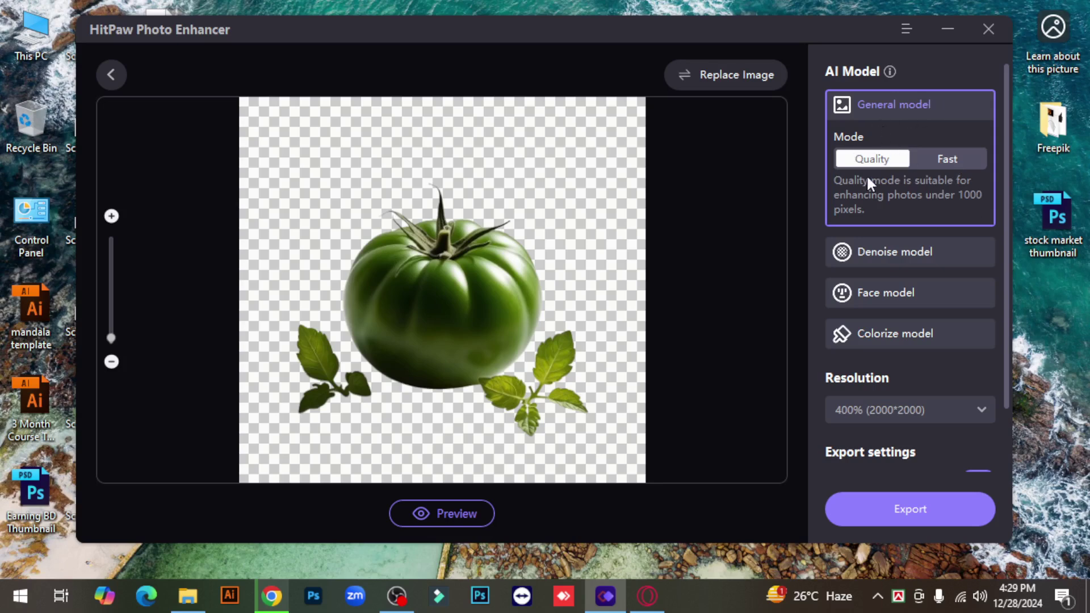
{"action": "left_click", "coordinate": [948, 160]}
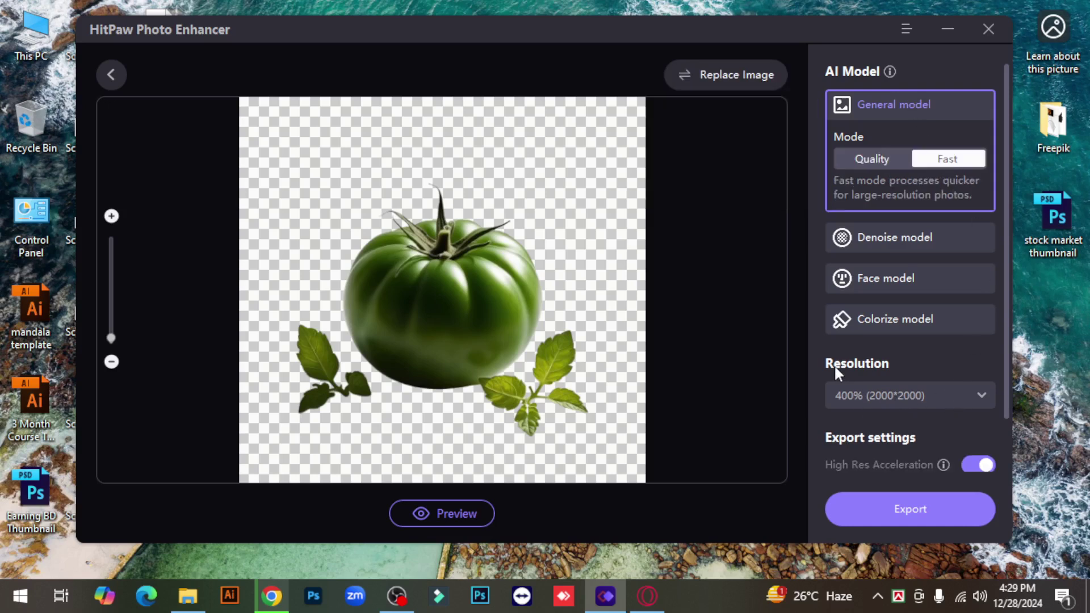
Switch the output resolution to Customize and set the width to 3000, with the height matching at 3000.
{"action": "left_click", "coordinate": [982, 394]}
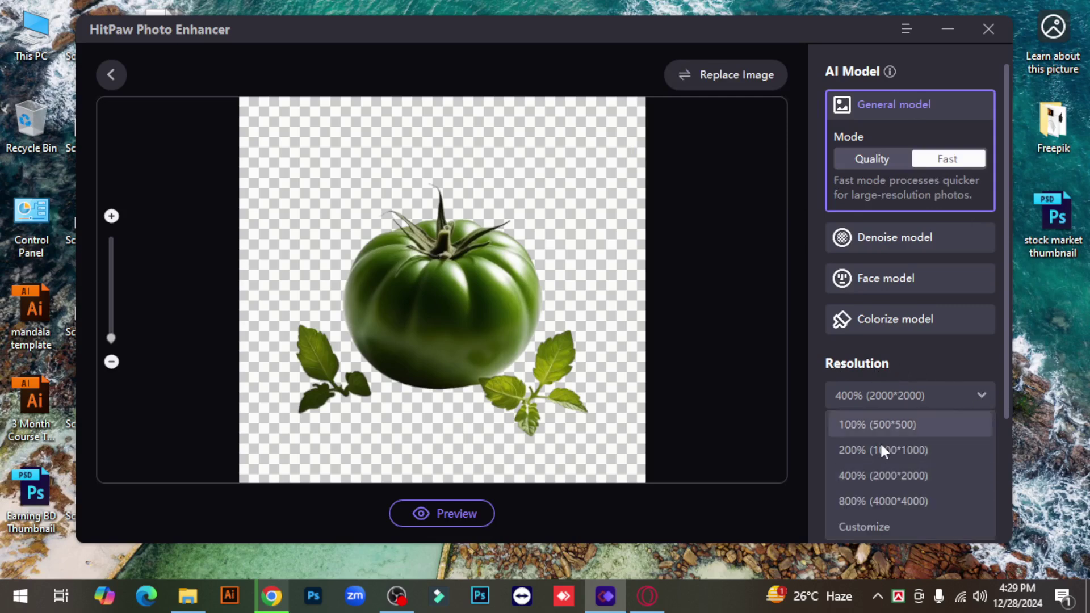
{"action": "left_click", "coordinate": [886, 527]}
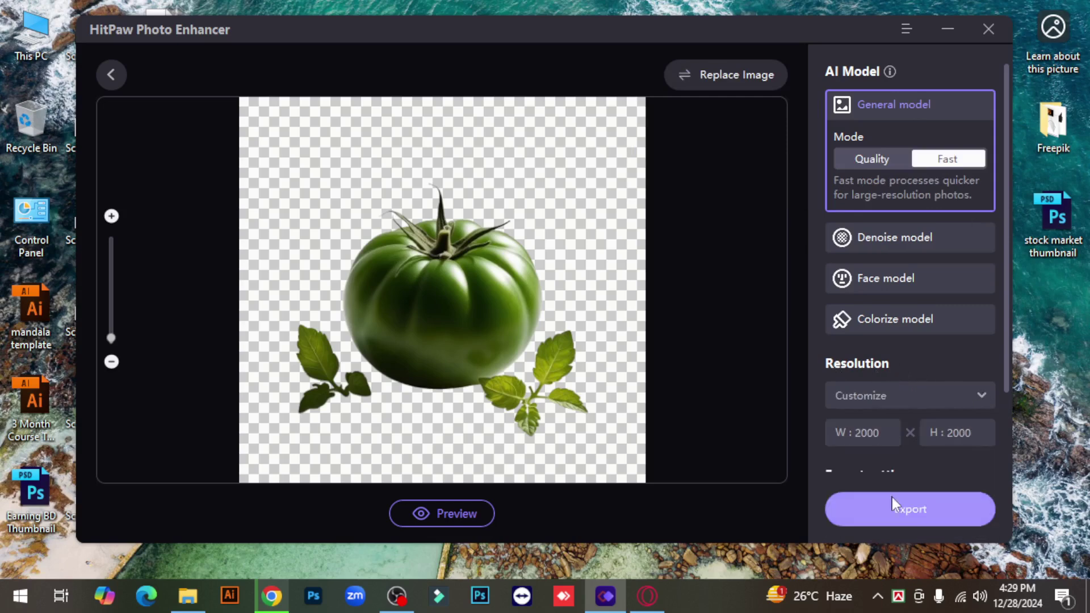
{"action": "double_click", "coordinate": [882, 432]}
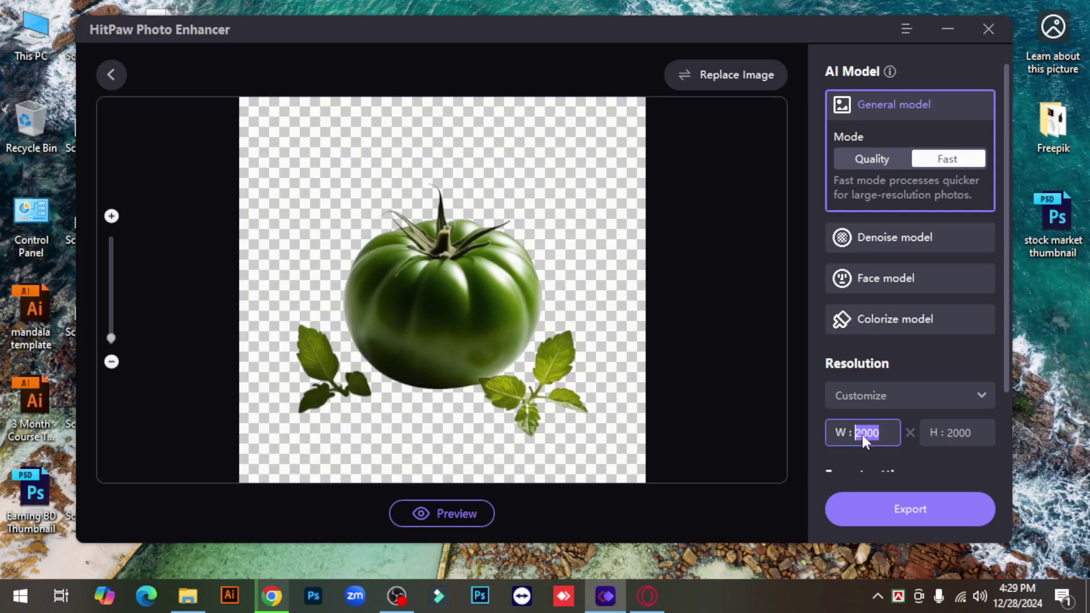
{"action": "type", "text": "3000"}
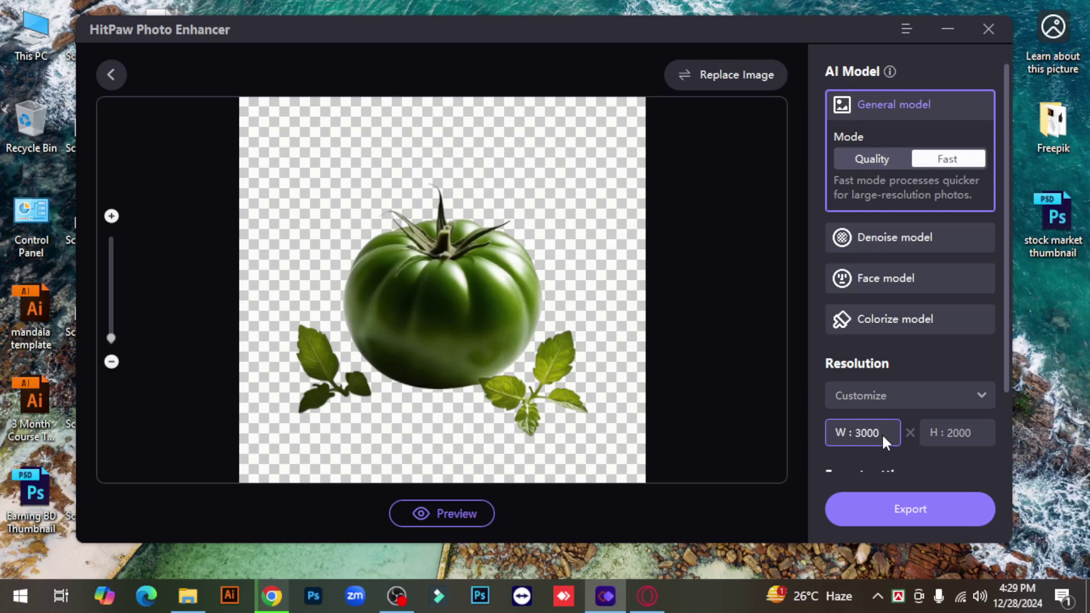
{"action": "left_click", "coordinate": [937, 451]}
{"action": "scroll", "coordinate": [962, 435], "scroll_direction": "down", "scroll_amount": 3}
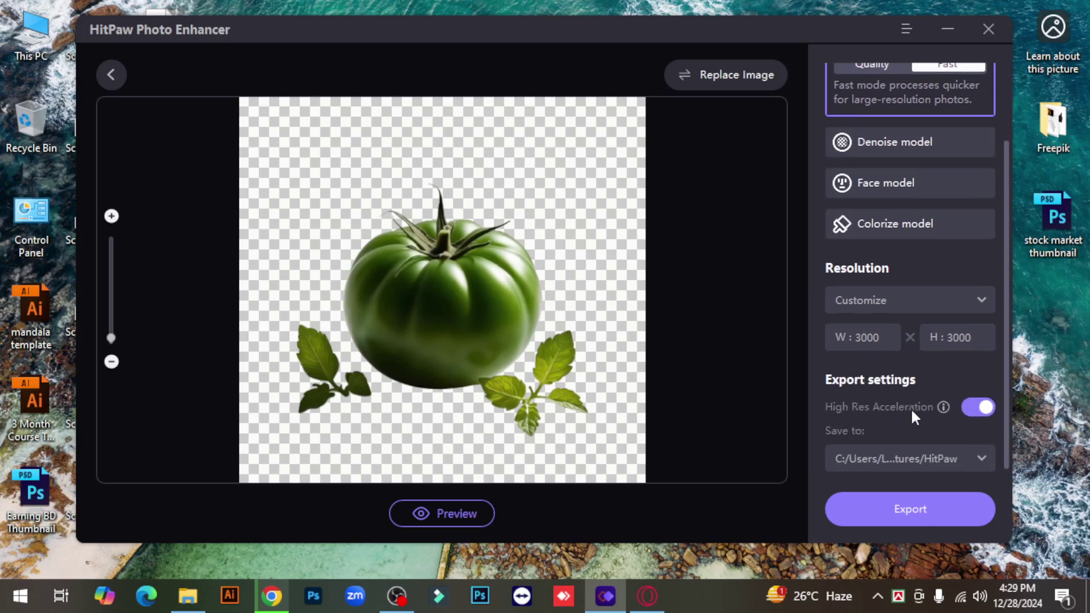
{"action": "left_click", "coordinate": [983, 459]}
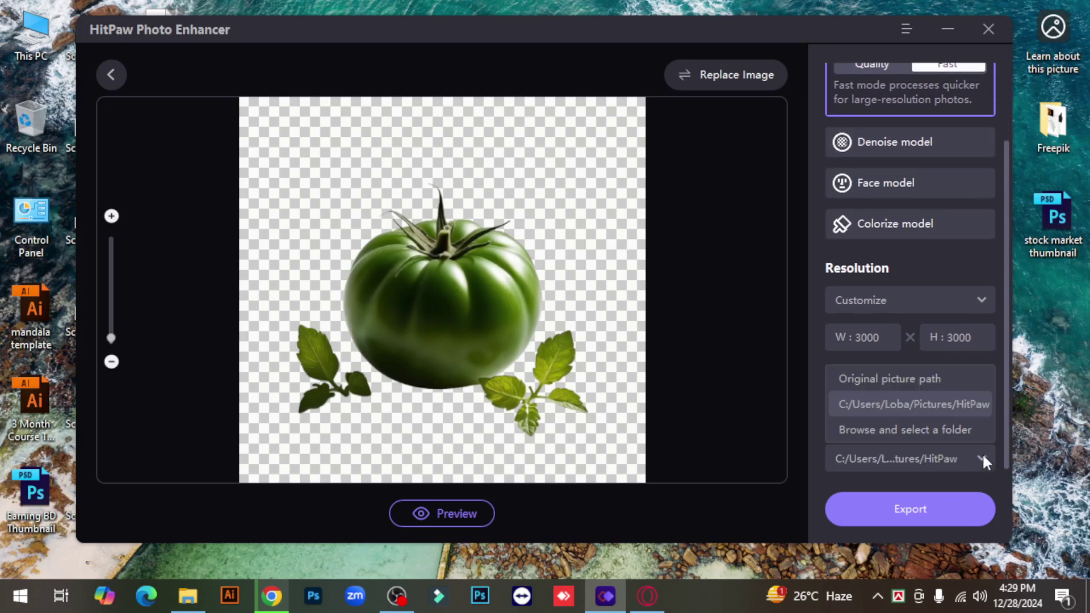
{"action": "left_click", "coordinate": [904, 430]}
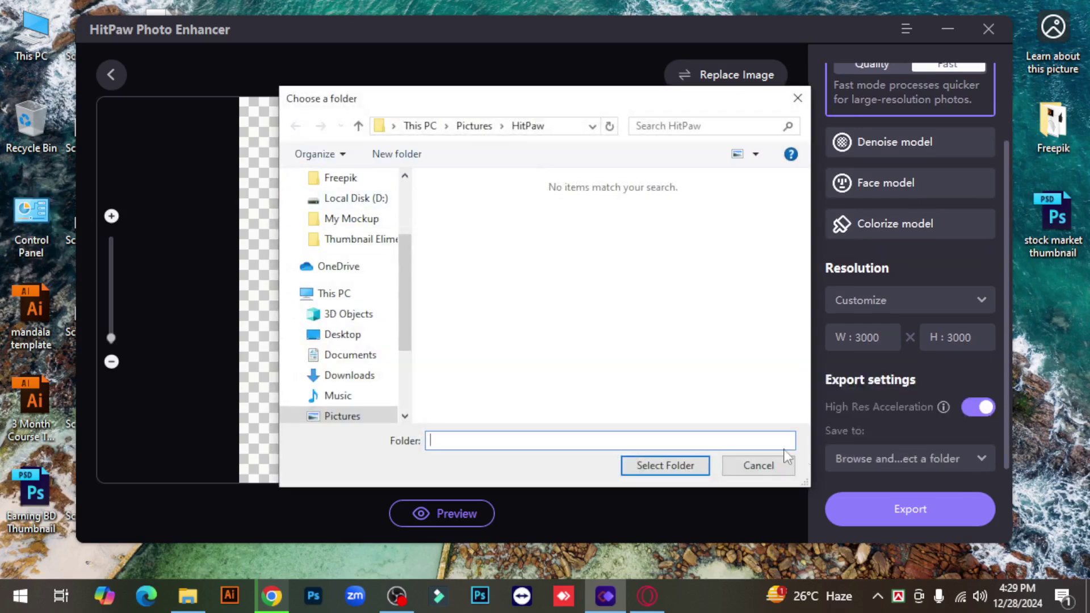
{"action": "left_click", "coordinate": [758, 466]}
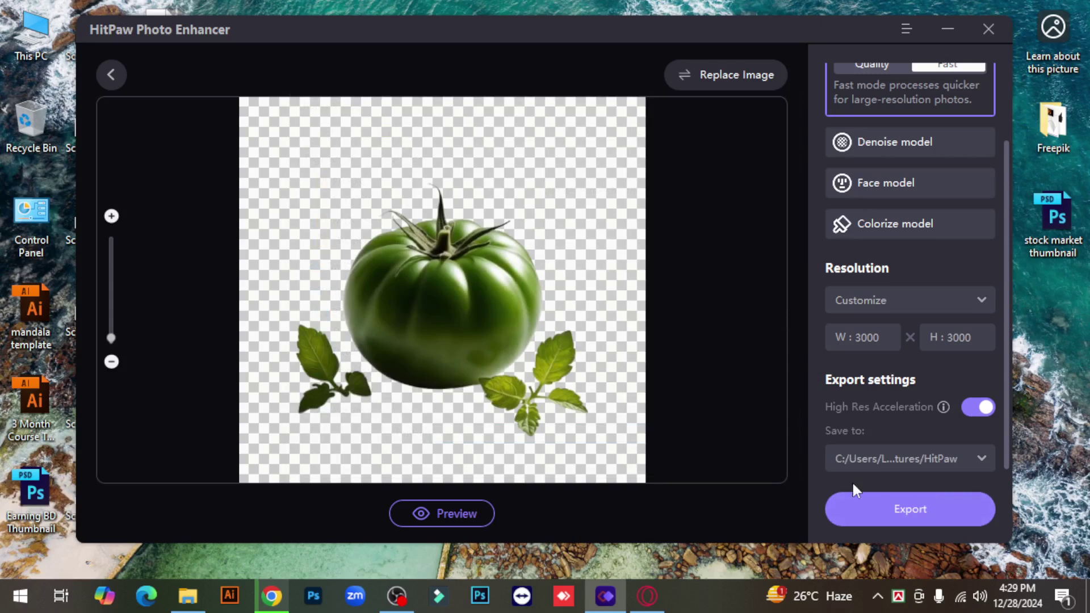
Export the enhanced tomato image to the HitPaw pictures folder and wait for the processing to finish.
{"action": "left_click", "coordinate": [886, 511]}
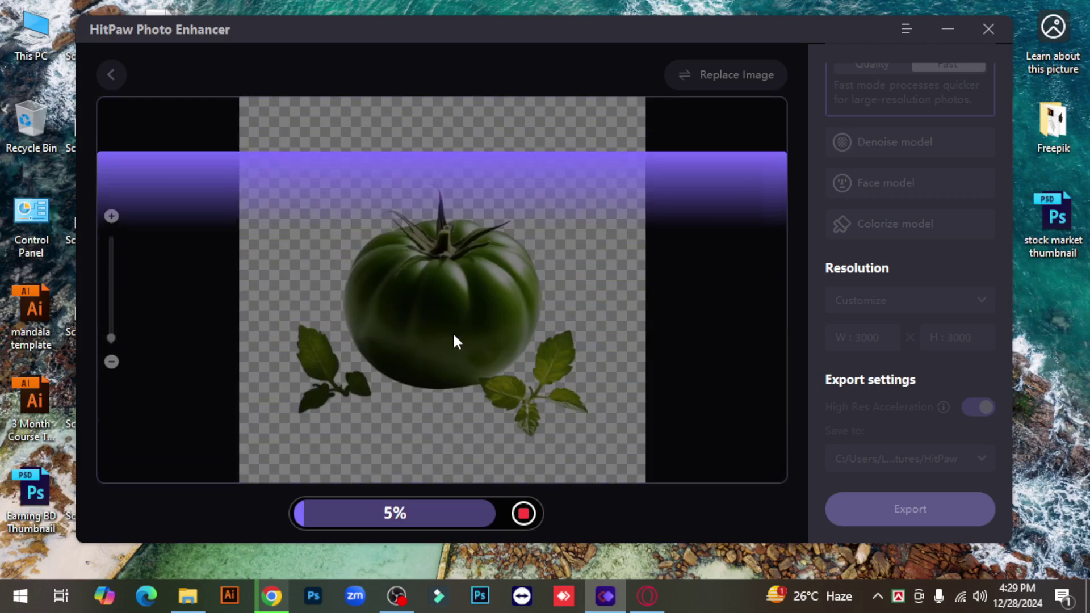
{"action": "left_click_drag", "start_coordinate": [570, 29], "coordinate": [575, 37]}
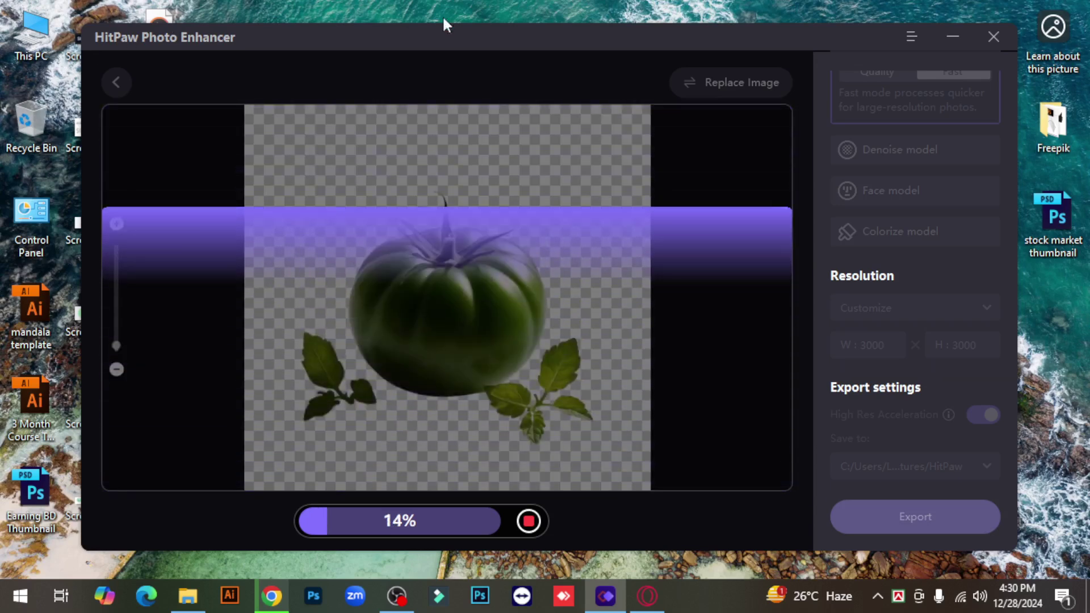
{"action": "left_click_drag", "start_coordinate": [479, 49], "coordinate": [478, 43]}
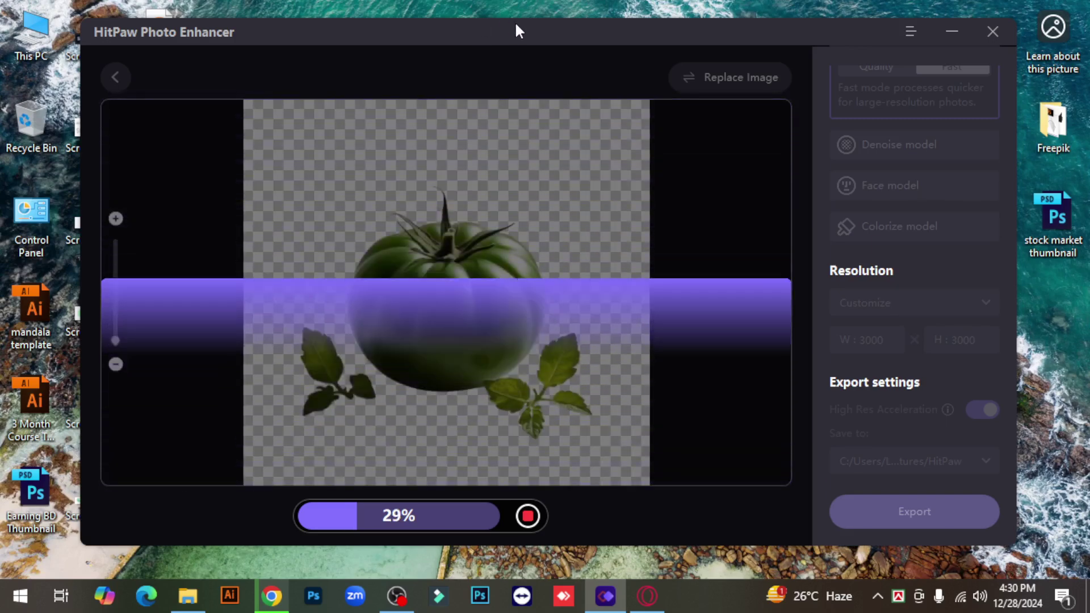
{"action": "left_click_drag", "start_coordinate": [521, 25], "coordinate": [522, 31]}
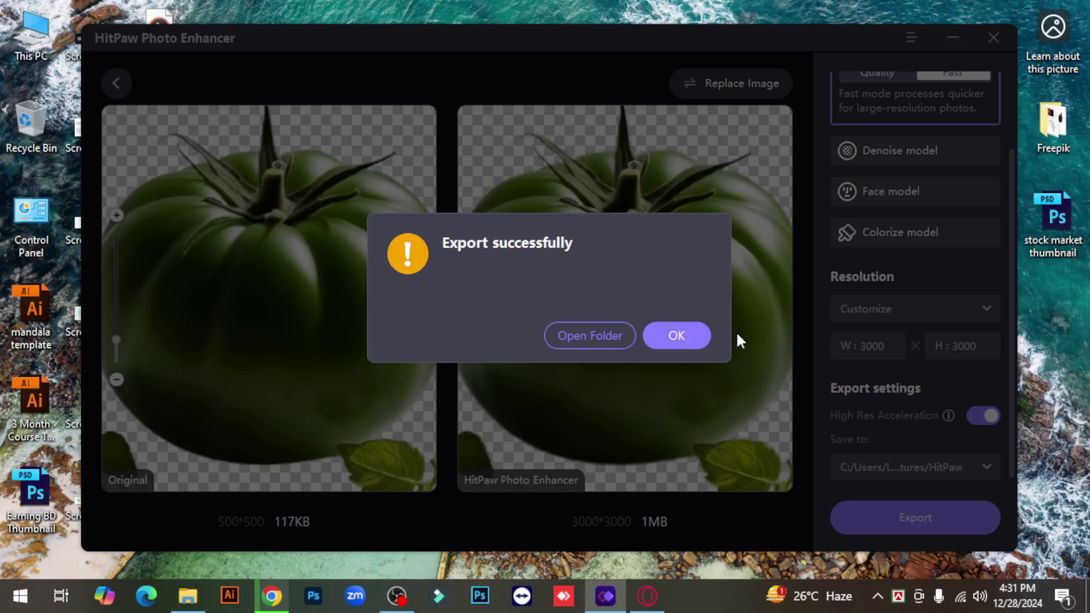
Open the export folder, move the enhanced tomato image from there to the desktop, and place it in the free area beside the text document.
{"action": "left_click", "coordinate": [593, 335]}
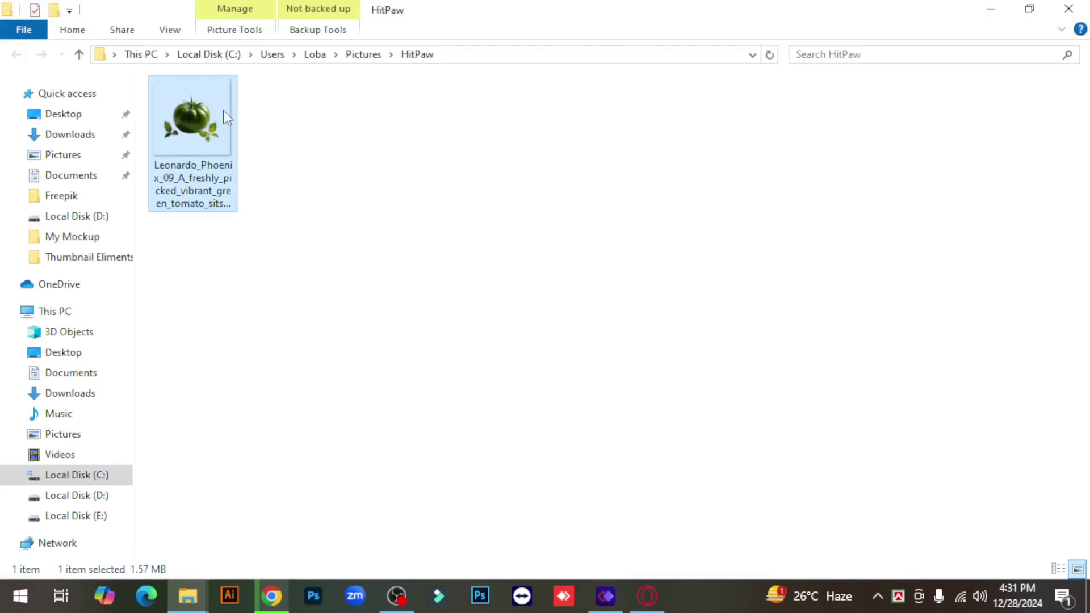
{"action": "double_click", "coordinate": [192, 112]}
{"action": "right_click", "coordinate": [193, 112]}
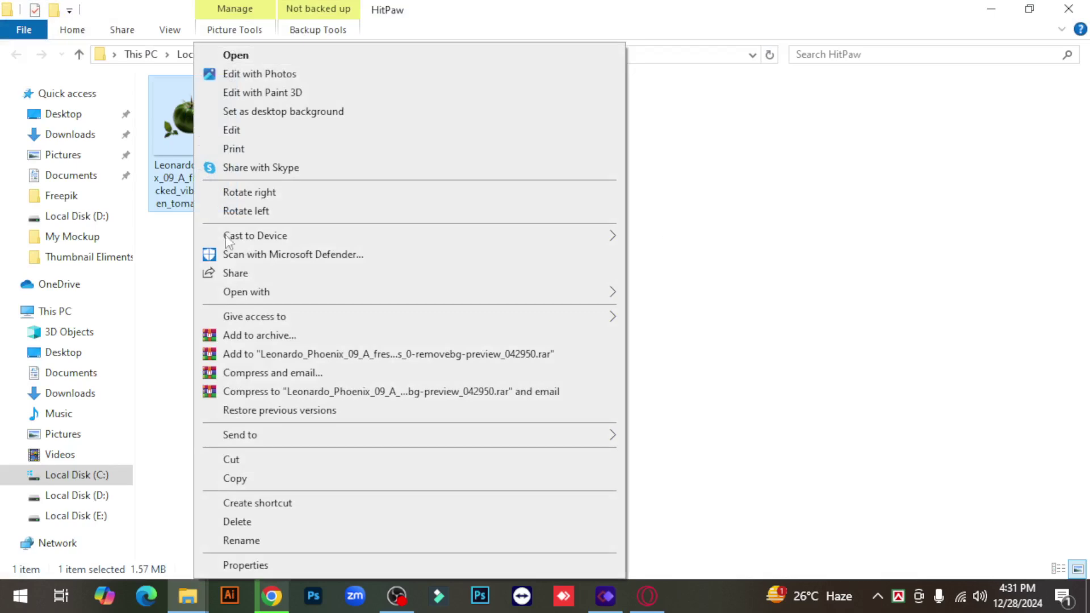
{"action": "left_click", "coordinate": [251, 461]}
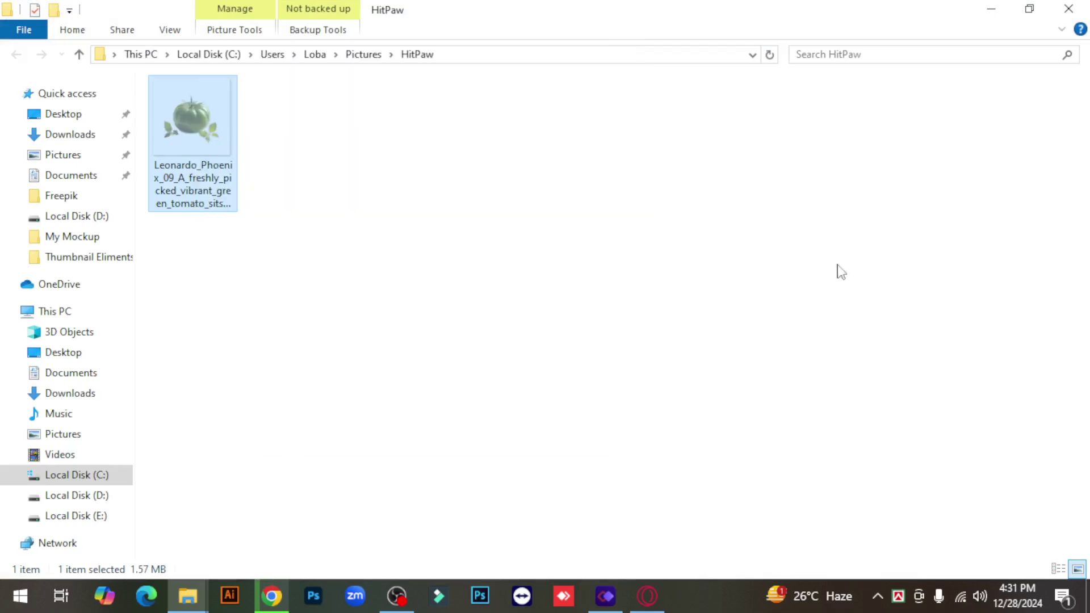
{"action": "left_click", "coordinate": [992, 12]}
{"action": "left_click", "coordinate": [962, 30]}
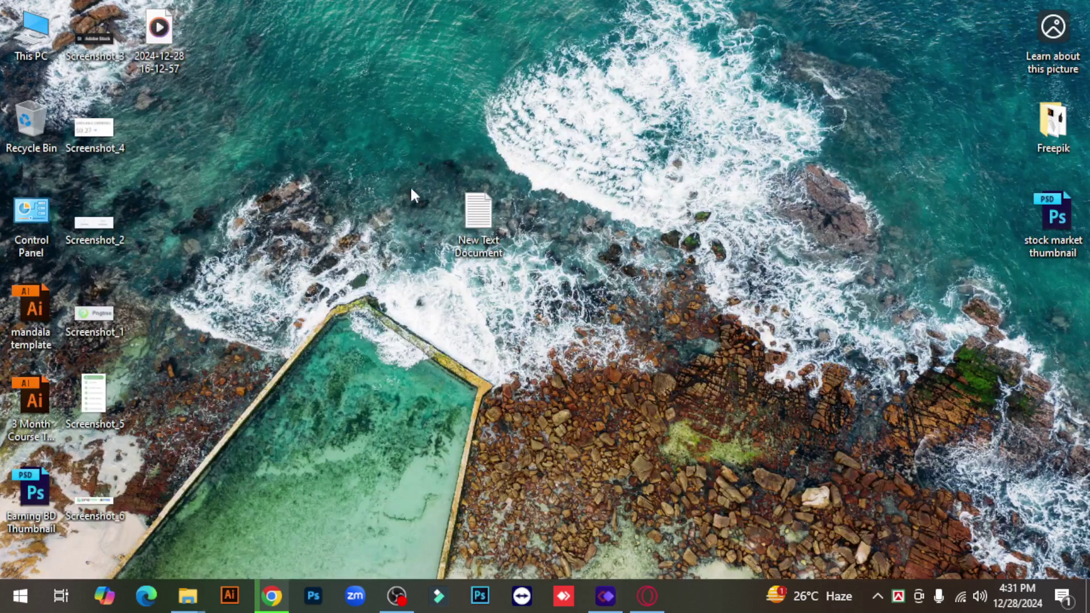
{"action": "right_click", "coordinate": [397, 175]}
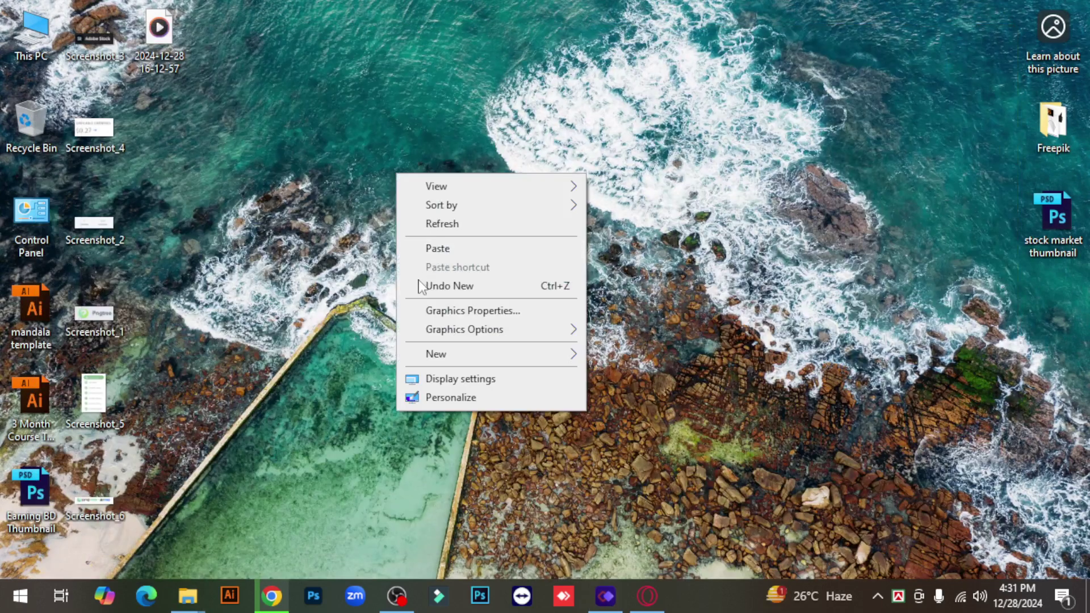
{"action": "left_click", "coordinate": [438, 246]}
{"action": "left_click_drag", "start_coordinate": [408, 123], "coordinate": [749, 213]}
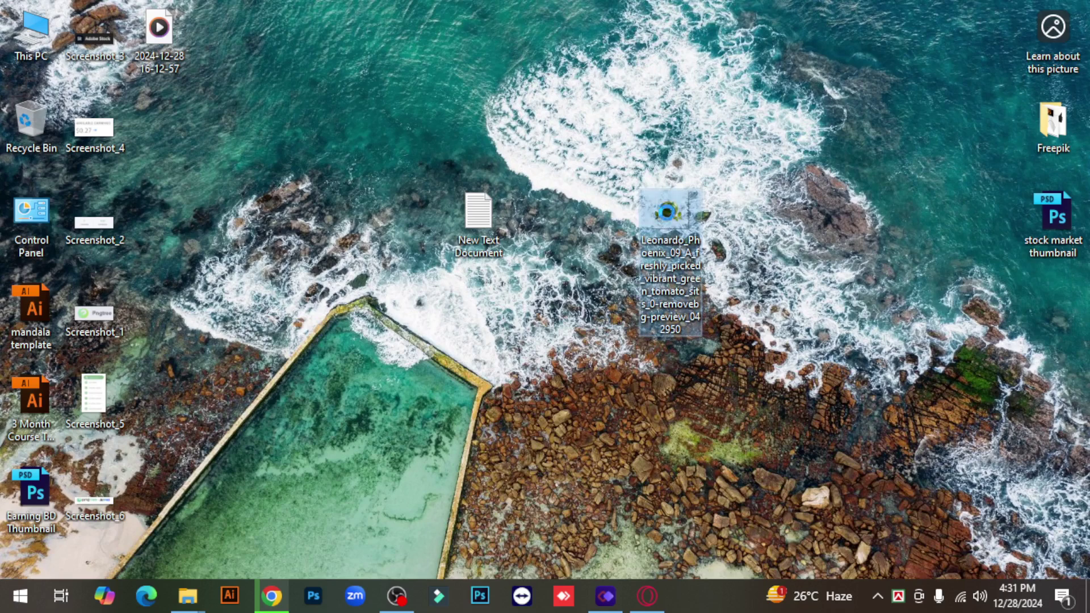
Rename the enhanced tomato image on the desktop as 123 and shift its icon slightly further from the text document.
{"action": "right_click", "coordinate": [642, 273]}
{"action": "left_click", "coordinate": [706, 540]}
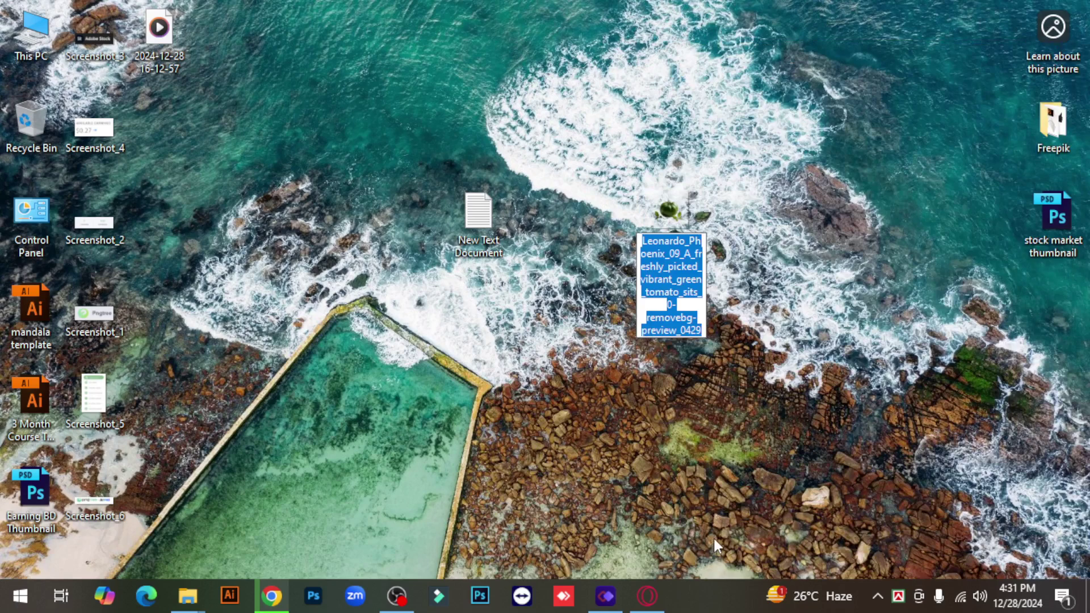
{"action": "type", "text": "123"}
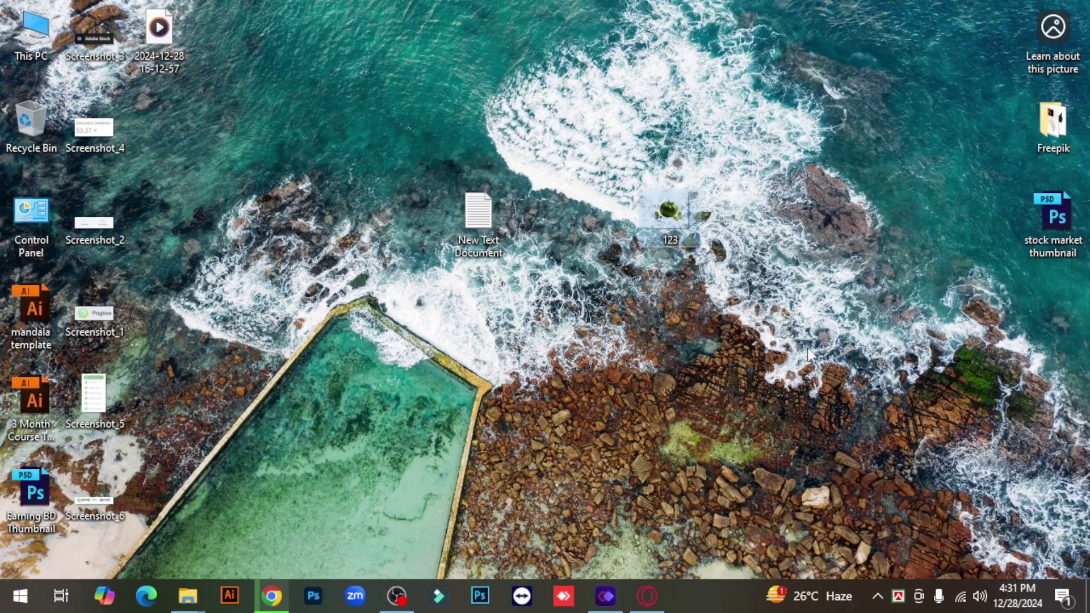
{"action": "left_click_drag", "start_coordinate": [670, 214], "coordinate": [732, 211]}
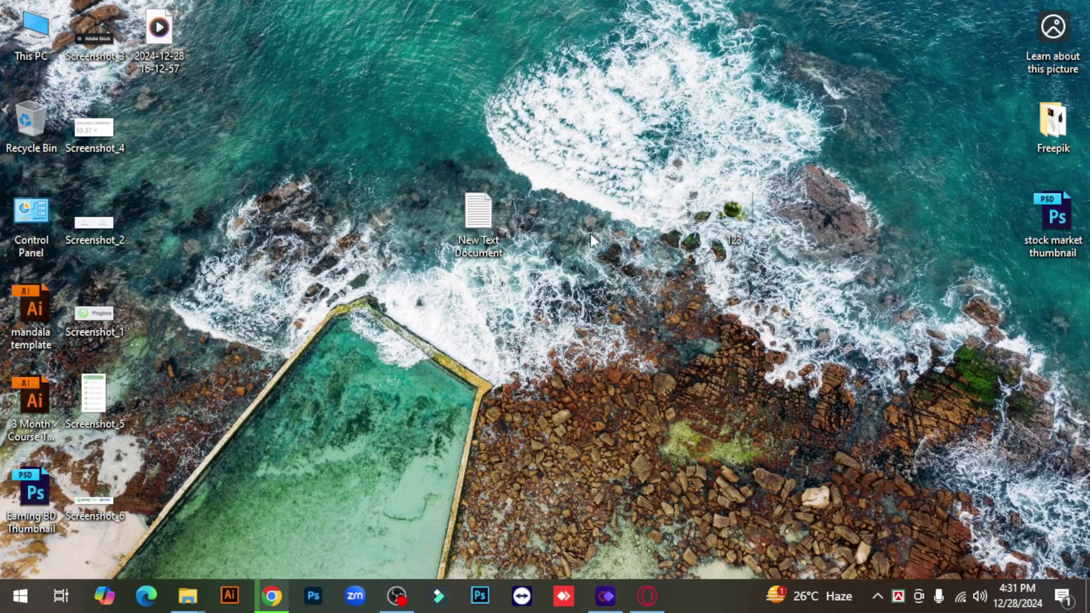
Switch to Pngtree's uploading site in Chrome, start an AI artwork upload and go to the task center to get a mission.
{"action": "left_click", "coordinate": [271, 596]}
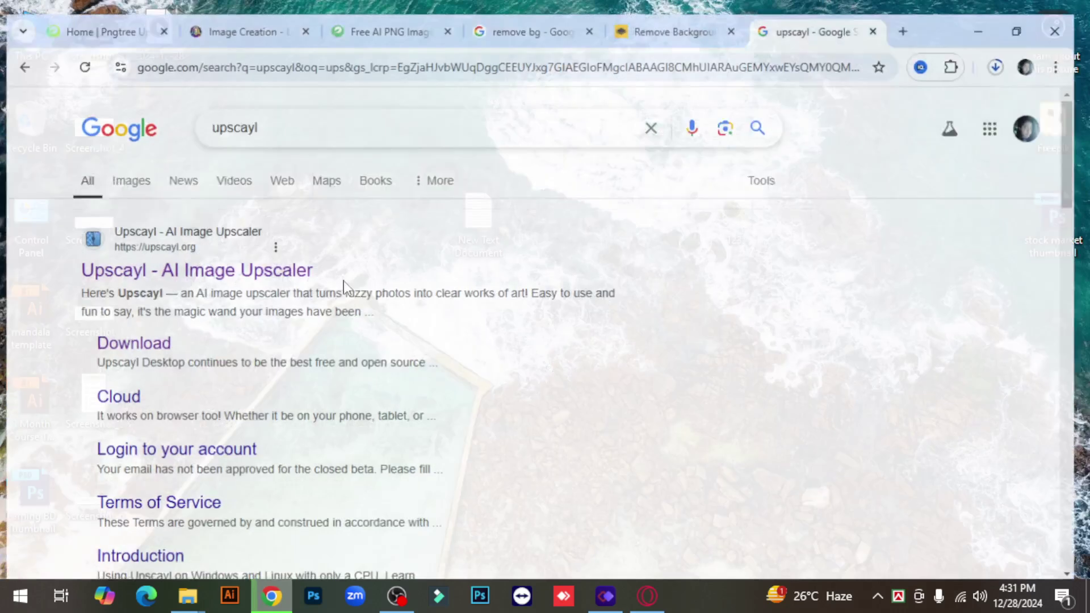
{"action": "left_click", "coordinate": [106, 10]}
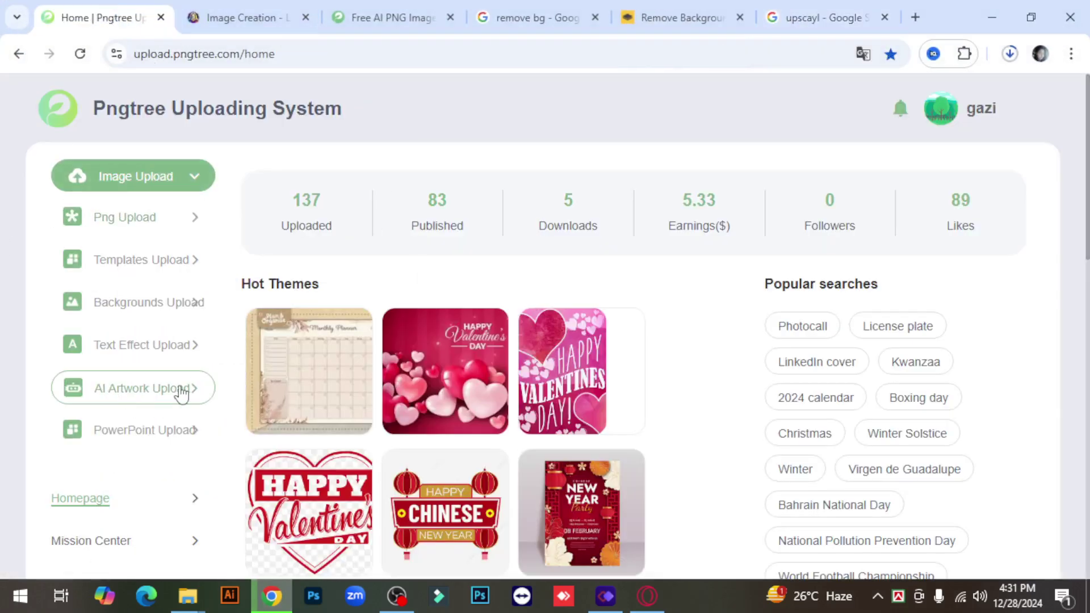
{"action": "left_click", "coordinate": [145, 186]}
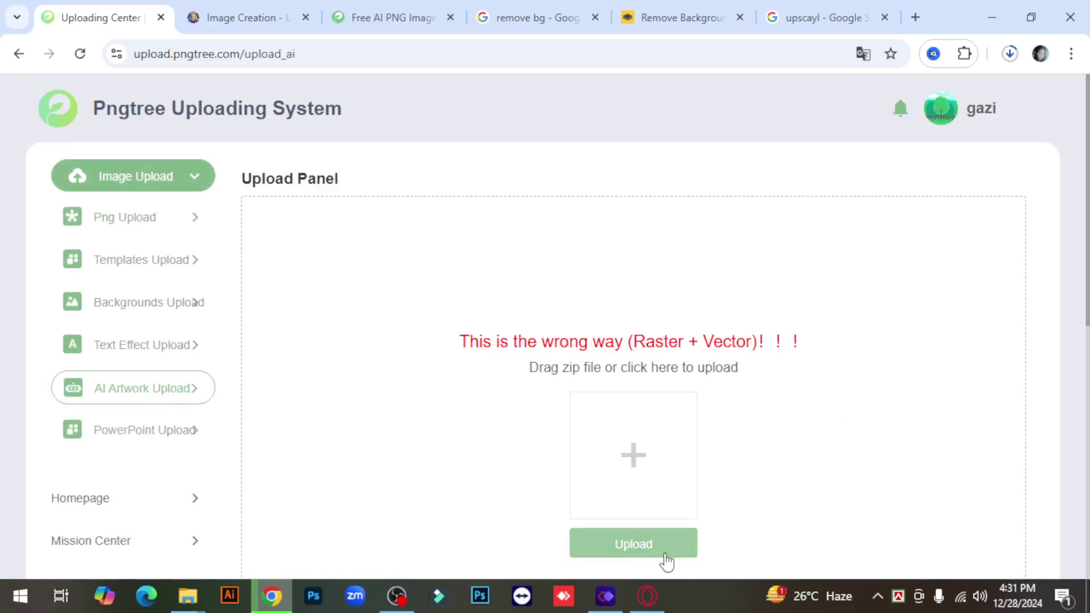
{"action": "left_click", "coordinate": [634, 545]}
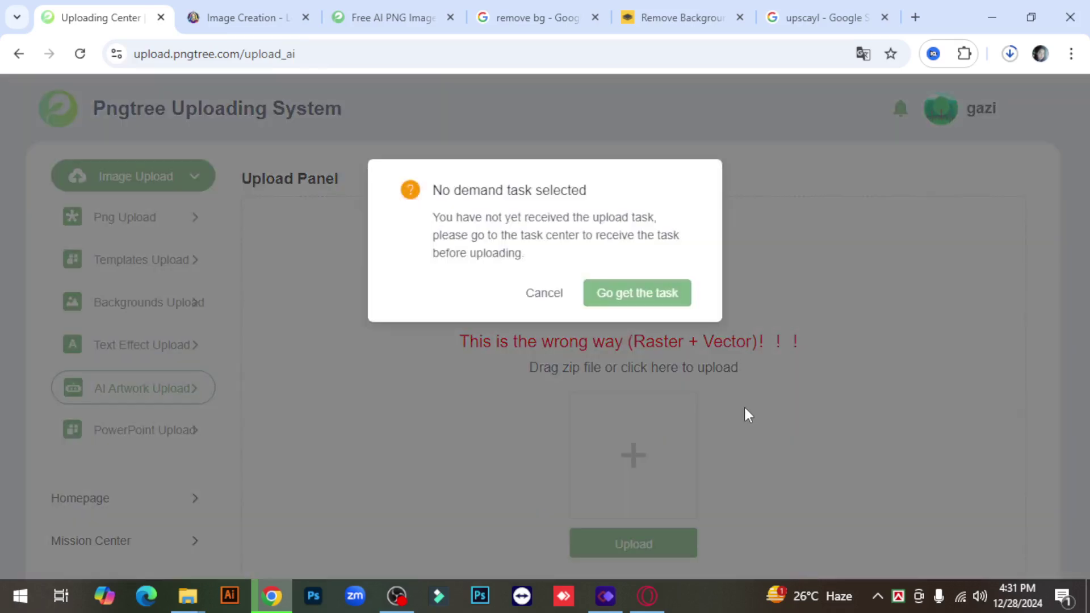
{"action": "left_click", "coordinate": [643, 300]}
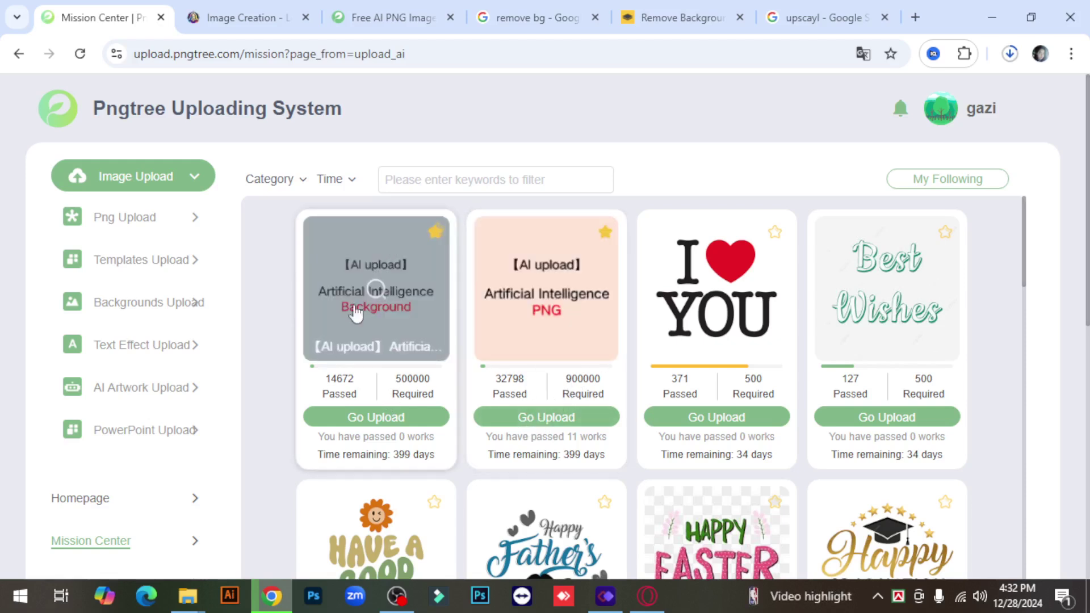
Filter the missions by "png", choose the Artificial Intelligence PNG mission for uploading and check the upload requirements.
{"action": "left_click", "coordinate": [425, 182]}
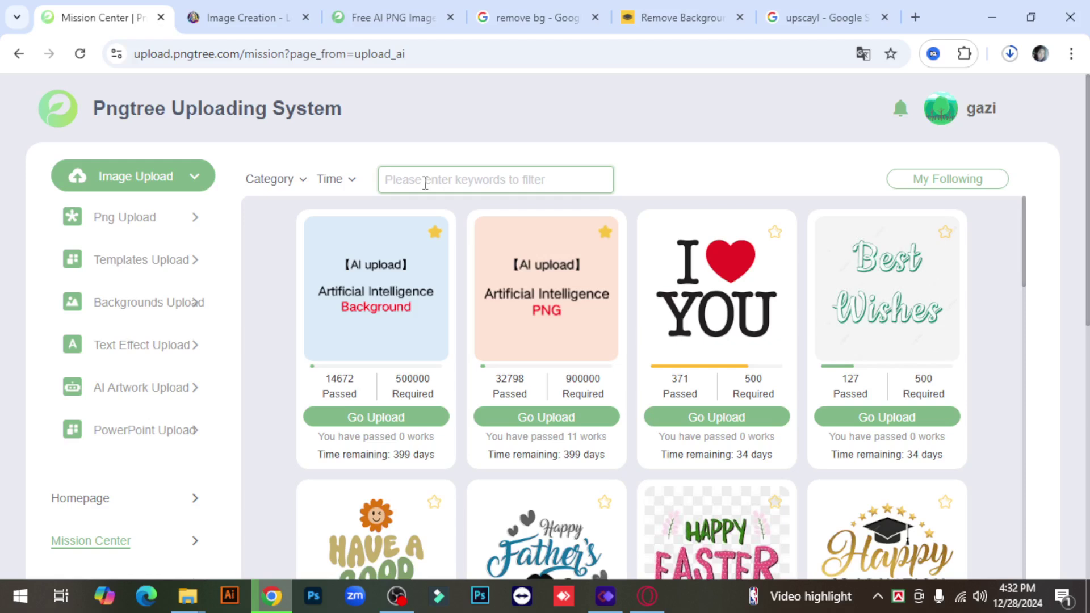
{"action": "type", "text": "p"}
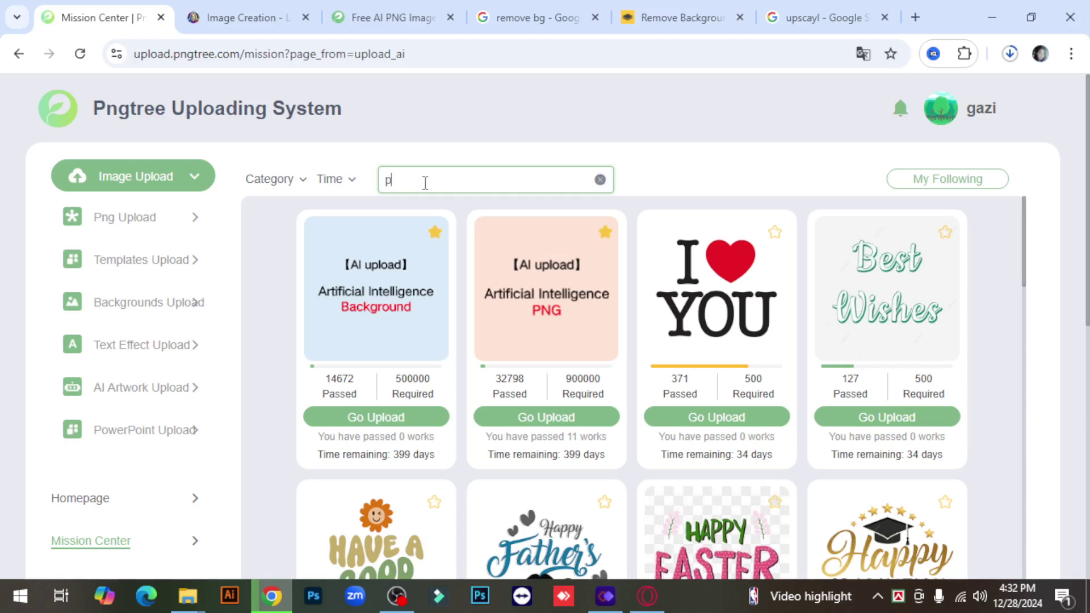
{"action": "type", "text": "nh"}
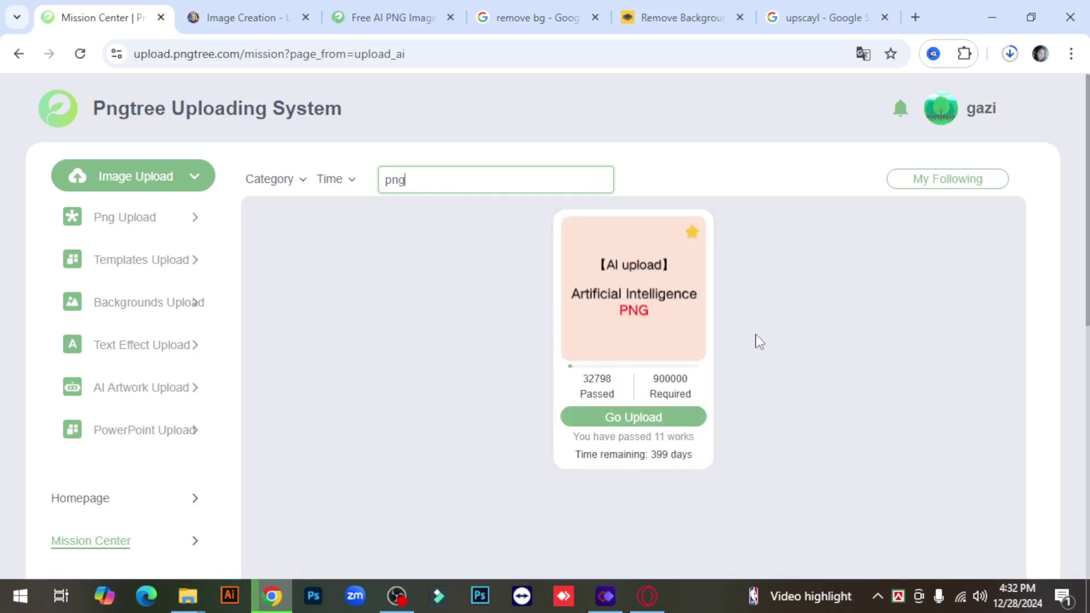
{"action": "left_click", "coordinate": [639, 420]}
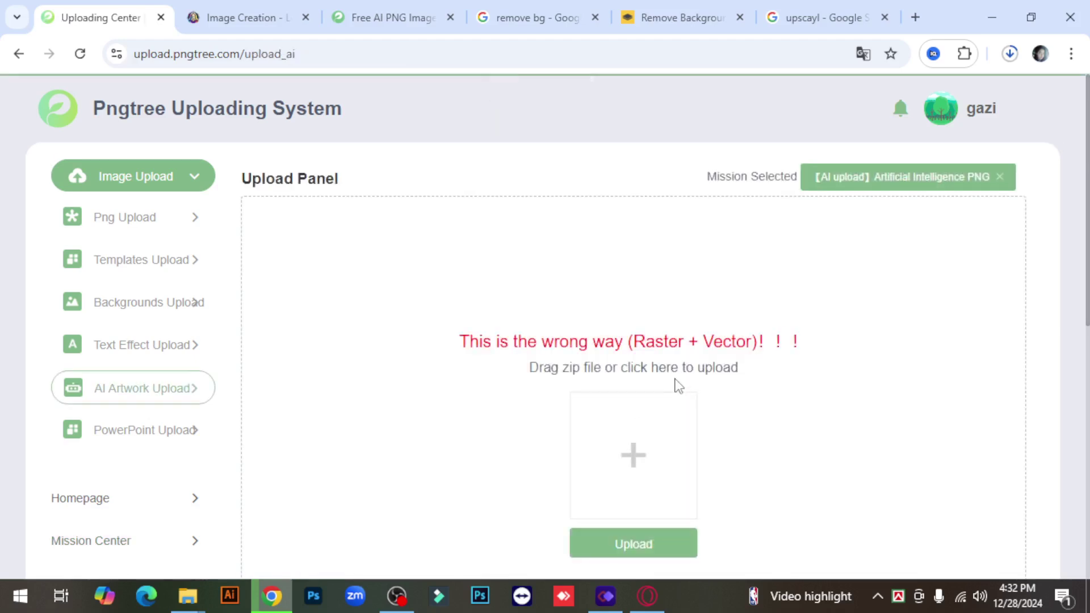
{"action": "scroll", "coordinate": [676, 385], "scroll_direction": "down", "scroll_amount": 2}
{"action": "scroll", "coordinate": [756, 347], "scroll_direction": "down", "scroll_amount": 1}
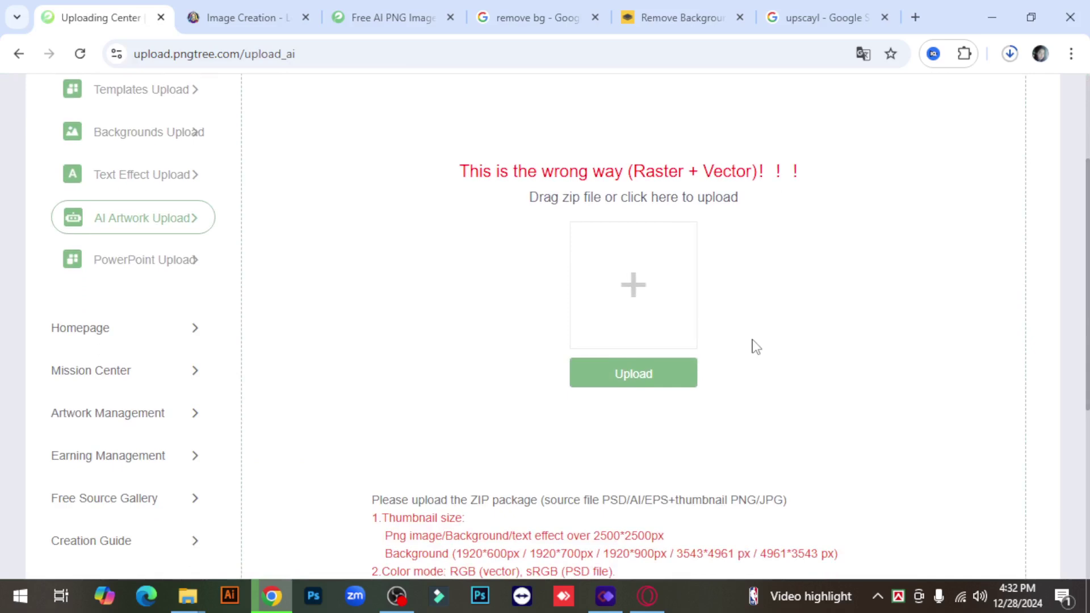
{"action": "scroll", "coordinate": [755, 346], "scroll_direction": "down", "scroll_amount": 2}
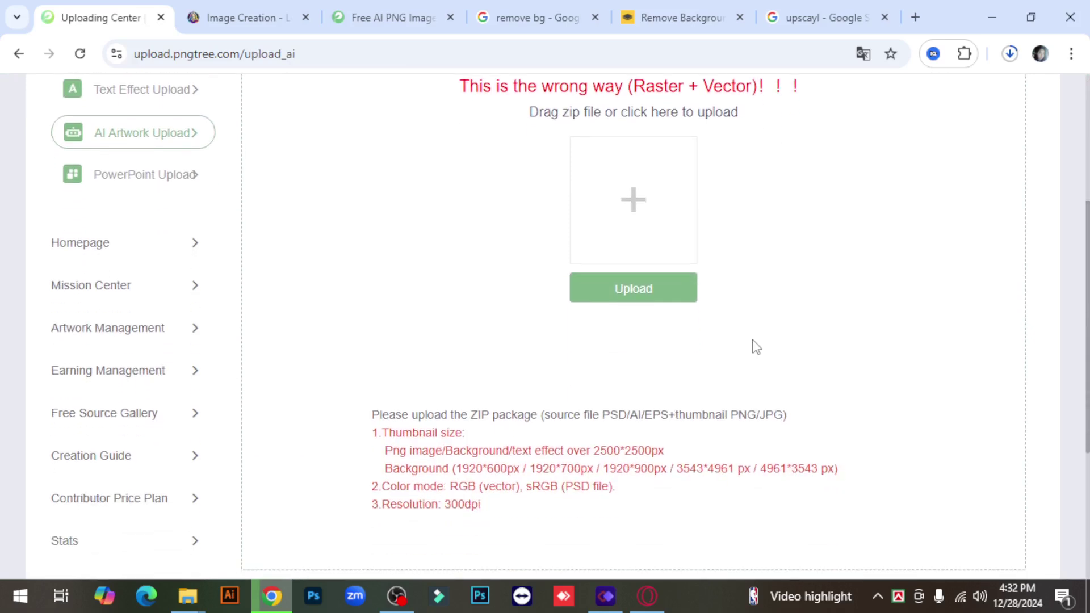
Compress the 123 tomato image on the desktop into a zipped folder and place the archive in the free area below the image.
{"action": "left_click", "coordinate": [992, 18]}
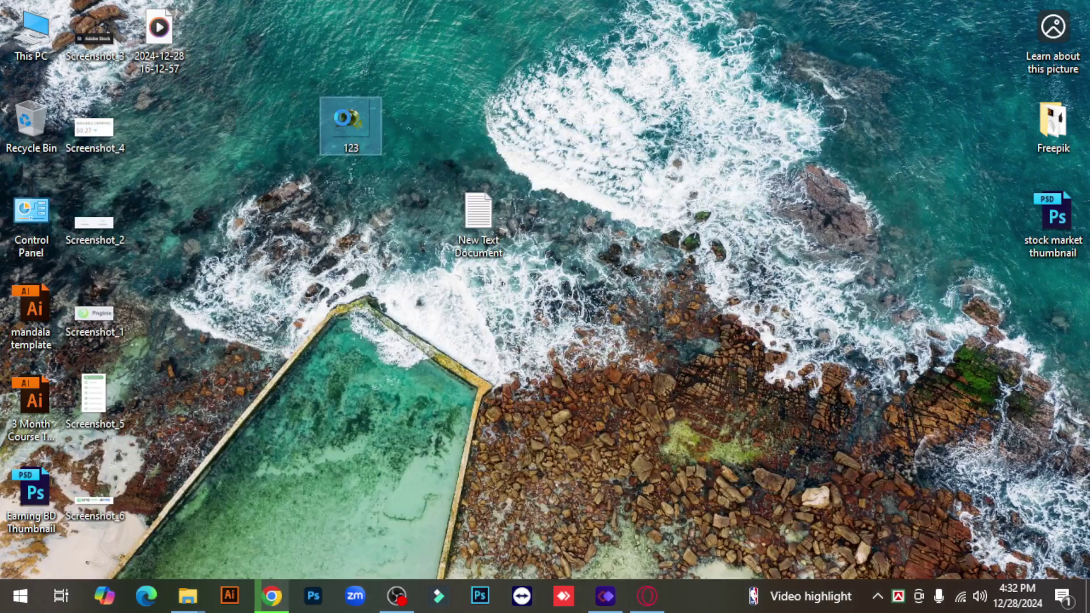
{"action": "right_click", "coordinate": [342, 118]}
{"action": "mouse_move", "coordinate": [417, 440]}
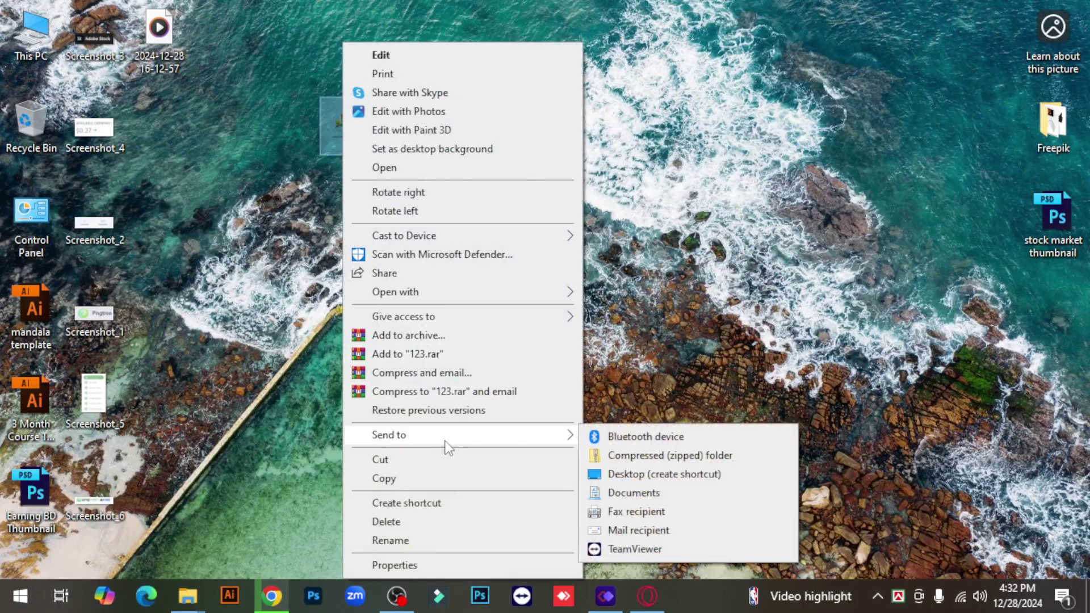
{"action": "left_click", "coordinate": [703, 459]}
{"action": "left_click_drag", "start_coordinate": [166, 110], "coordinate": [230, 208]}
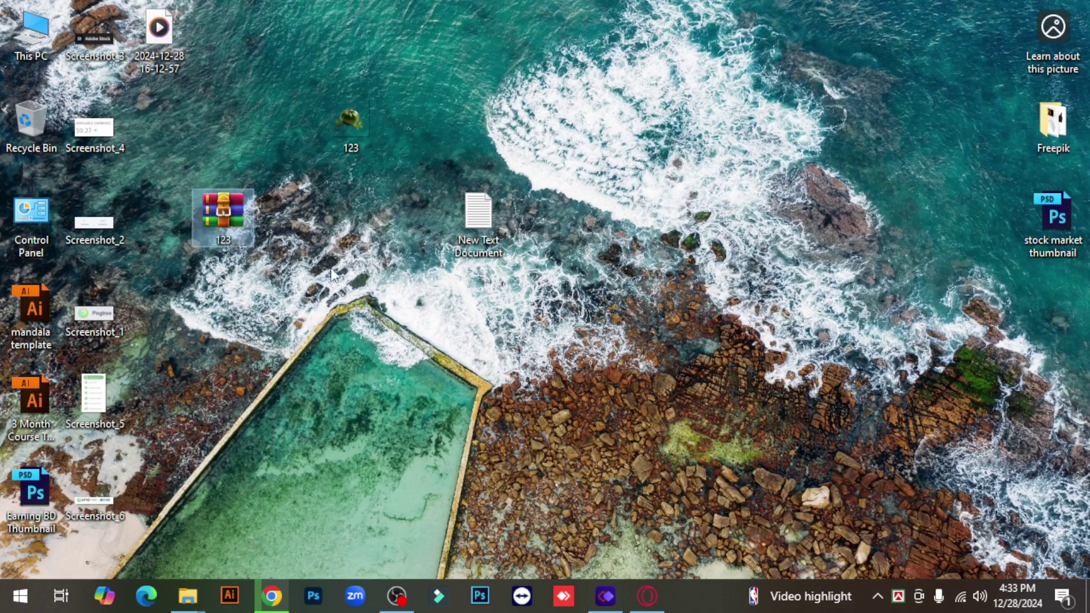
Delete the original 123 image from the desktop and move the 123 archive up into the free area.
{"action": "left_click_drag", "start_coordinate": [330, 87], "coordinate": [379, 182]}
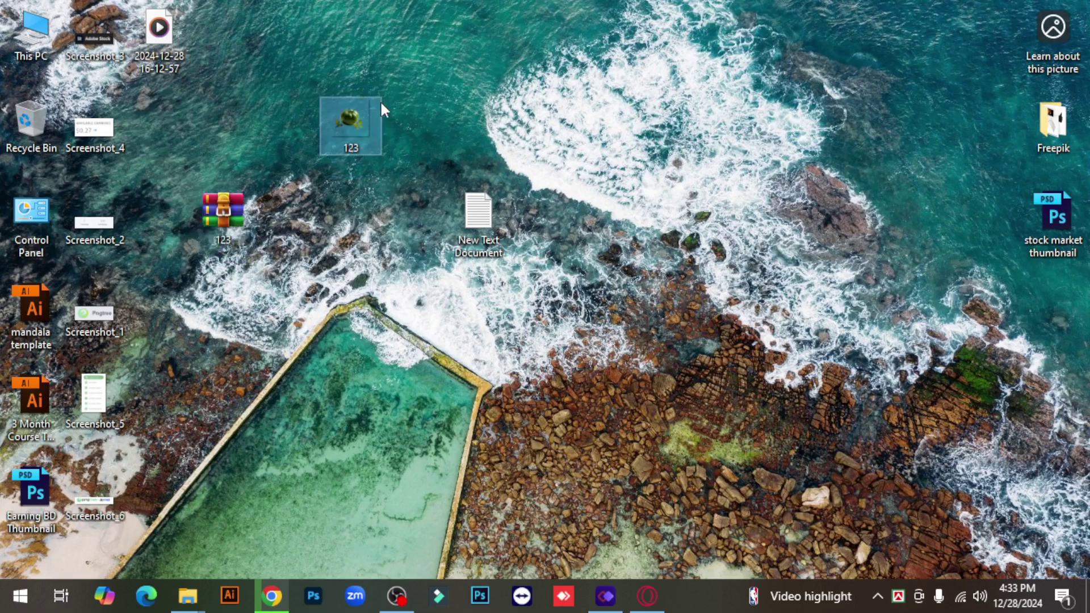
{"action": "key", "text": "Delete"}
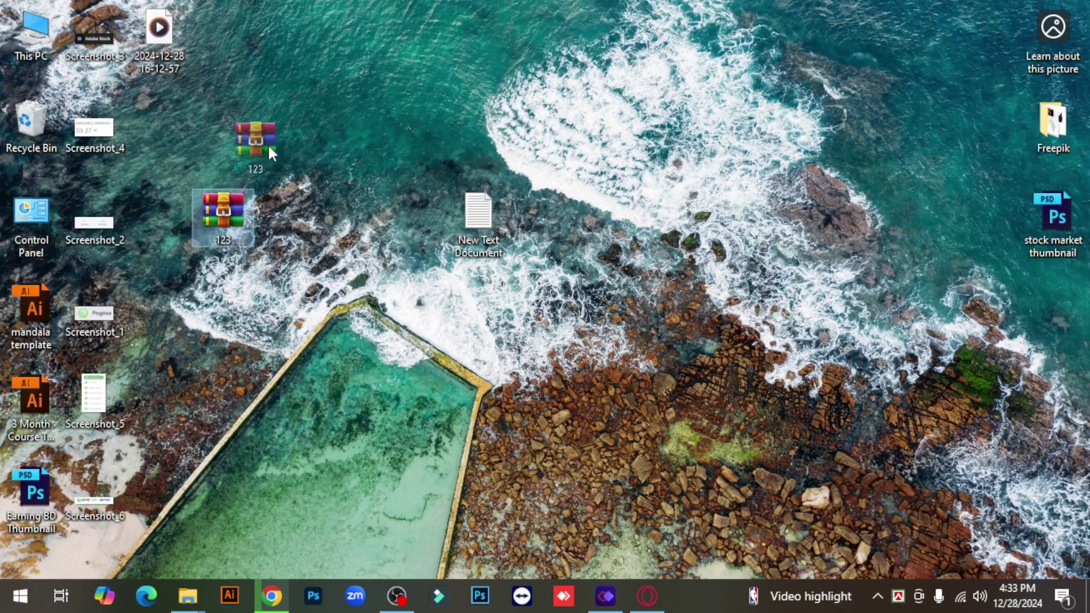
{"action": "left_click_drag", "start_coordinate": [270, 147], "coordinate": [288, 151]}
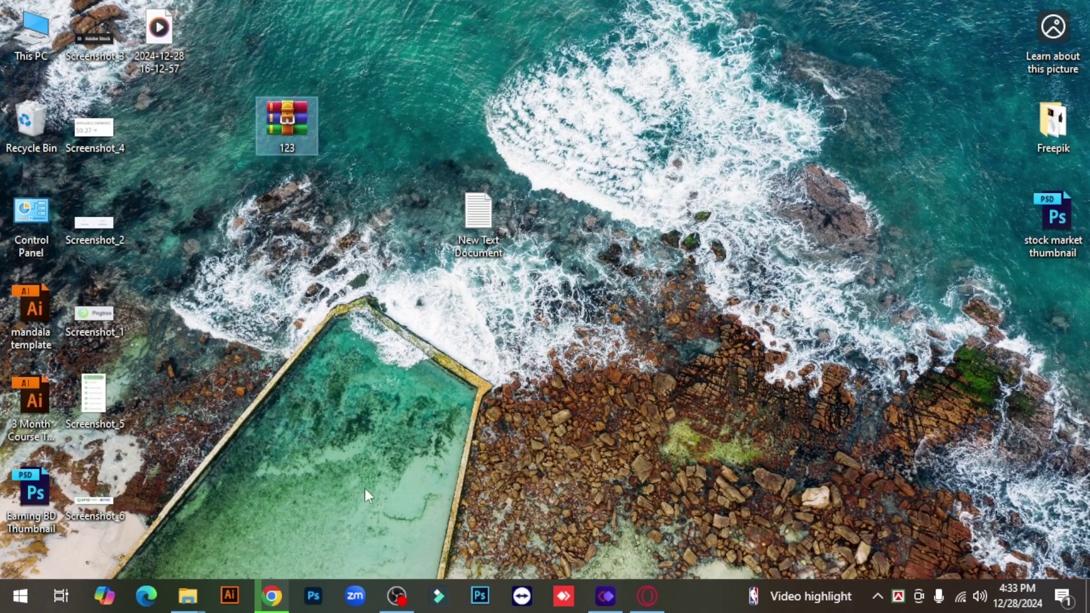
Return to Chrome, cancel the running upscayl-2.15.0-win.exe download and close the download history.
{"action": "left_click", "coordinate": [286, 596]}
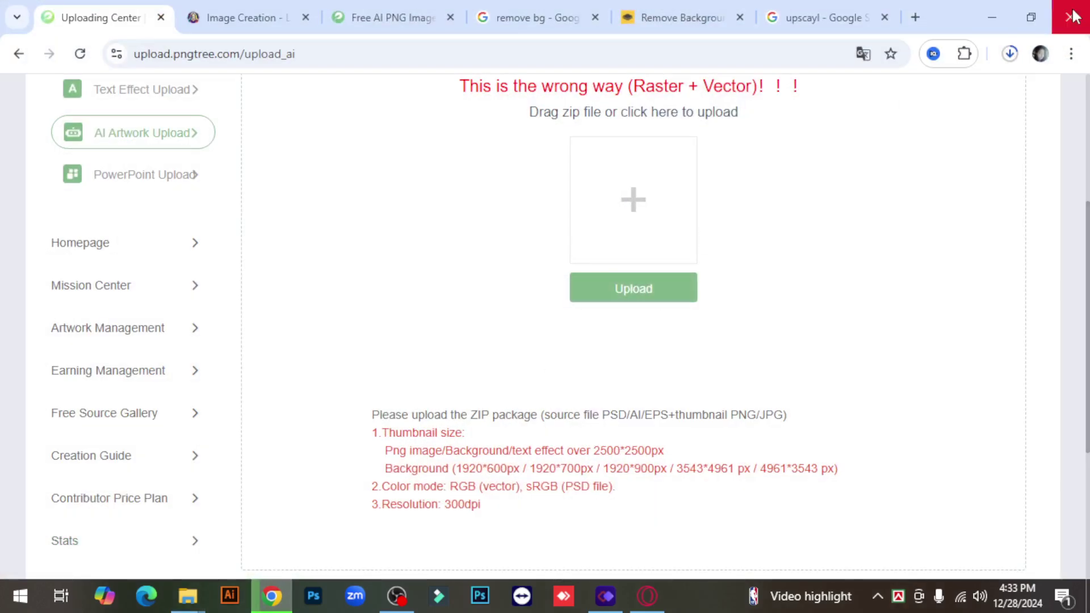
{"action": "left_click", "coordinate": [1010, 54]}
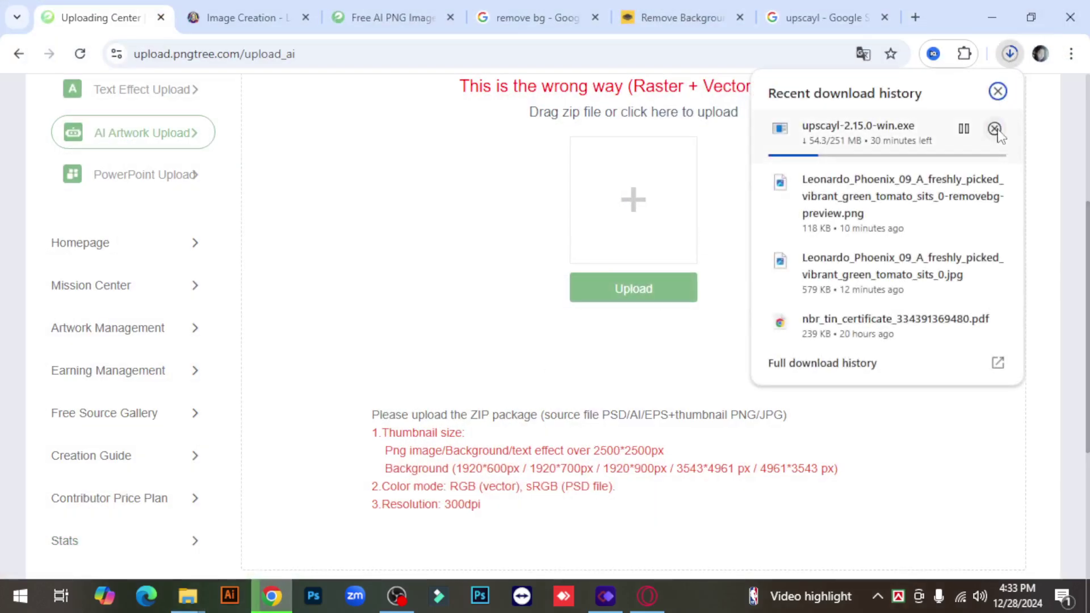
{"action": "left_click", "coordinate": [993, 128]}
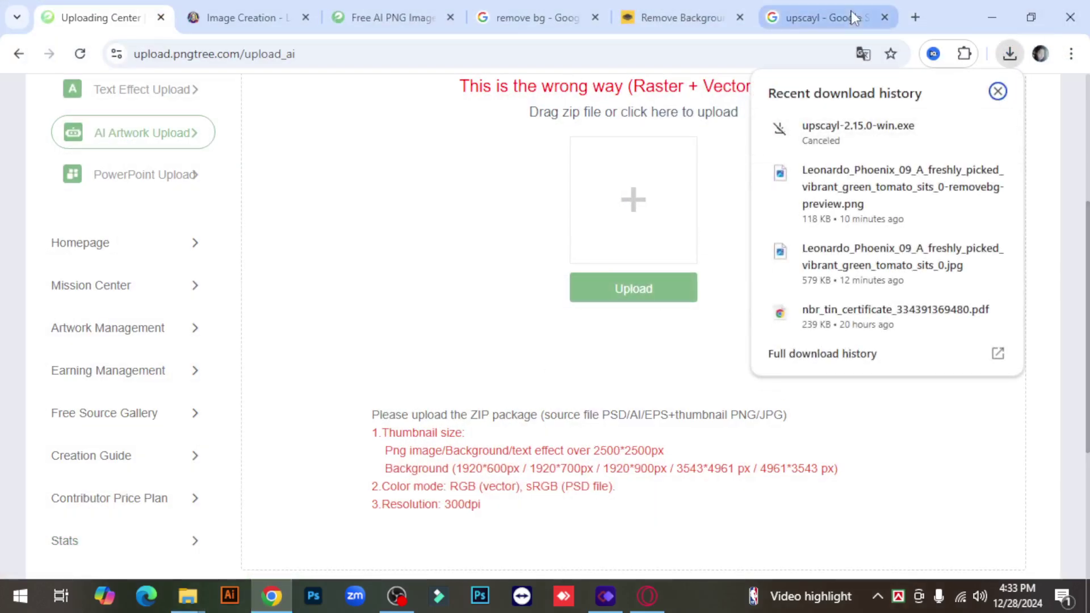
{"action": "left_click", "coordinate": [425, 331]}
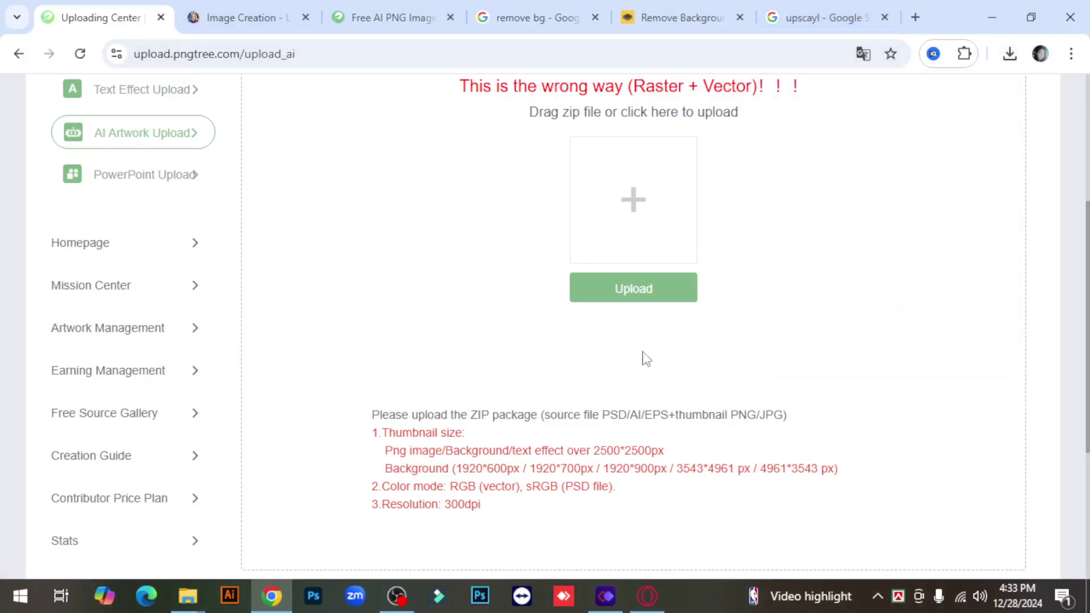
Examine the thumbnail size requirement for PNG images in the upload instructions.
{"action": "scroll", "coordinate": [720, 411], "scroll_direction": "up", "scroll_amount": 2}
{"action": "scroll", "coordinate": [723, 415], "scroll_direction": "down", "scroll_amount": 2}
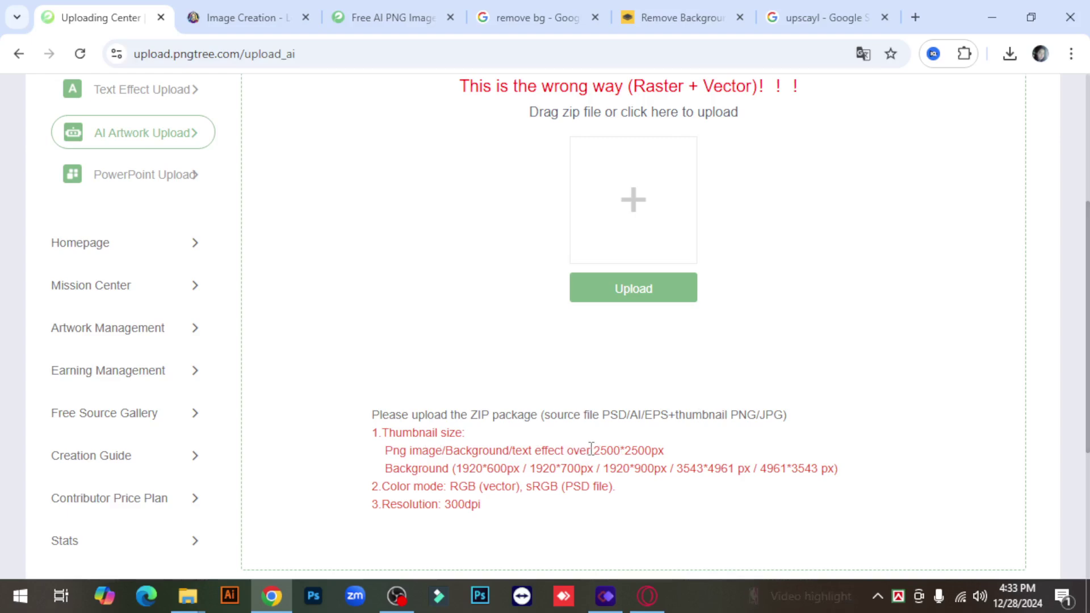
{"action": "left_click_drag", "start_coordinate": [594, 453], "coordinate": [664, 453]}
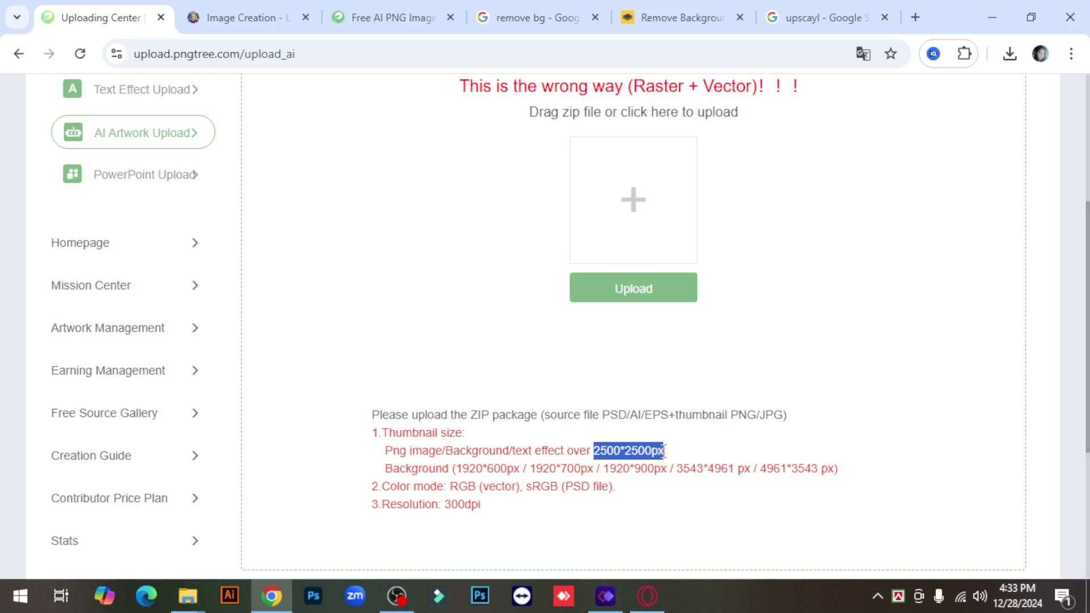
{"action": "left_click", "coordinate": [646, 377]}
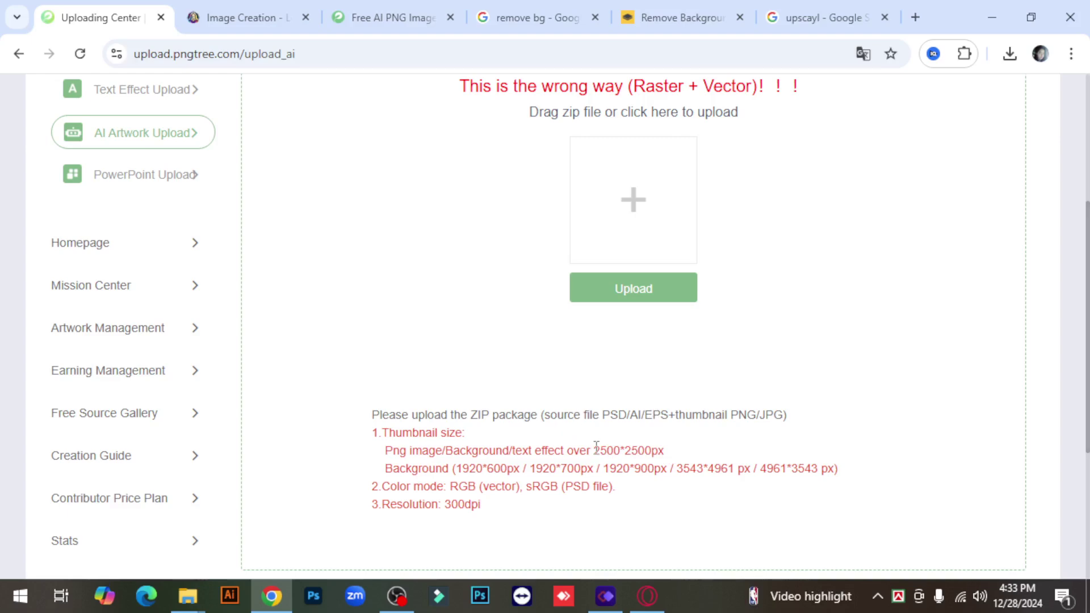
{"action": "left_click_drag", "start_coordinate": [594, 451], "coordinate": [665, 452]}
{"action": "left_click", "coordinate": [635, 366]}
{"action": "scroll", "coordinate": [761, 404], "scroll_direction": "up", "scroll_amount": 2}
{"action": "scroll", "coordinate": [775, 410], "scroll_direction": "down", "scroll_amount": 2}
{"action": "scroll", "coordinate": [775, 411], "scroll_direction": "up", "scroll_amount": 2}
Add the 123 ZIP archive from the desktop to the upload list and start its upload.
{"action": "left_click", "coordinate": [633, 379]}
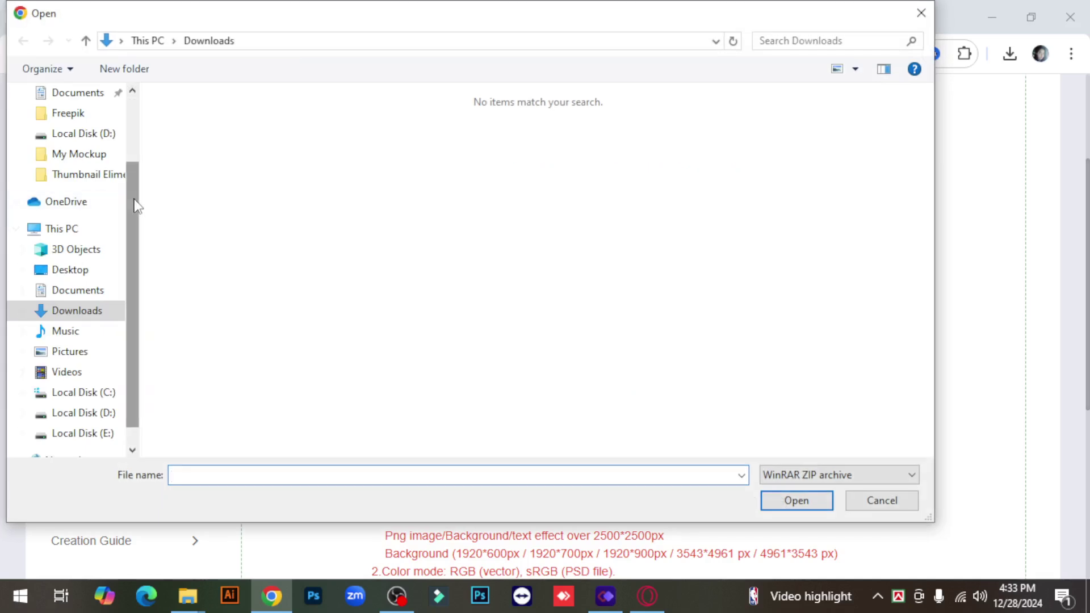
{"action": "left_click_drag", "start_coordinate": [136, 204], "coordinate": [71, 126]}
{"action": "left_click", "coordinate": [61, 134]}
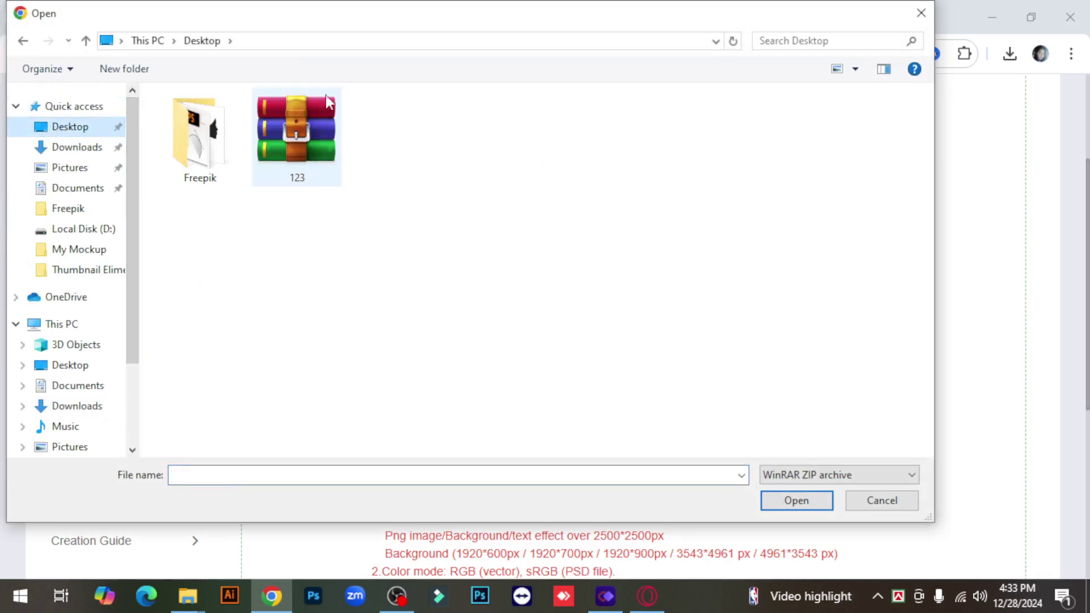
{"action": "left_click", "coordinate": [314, 109]}
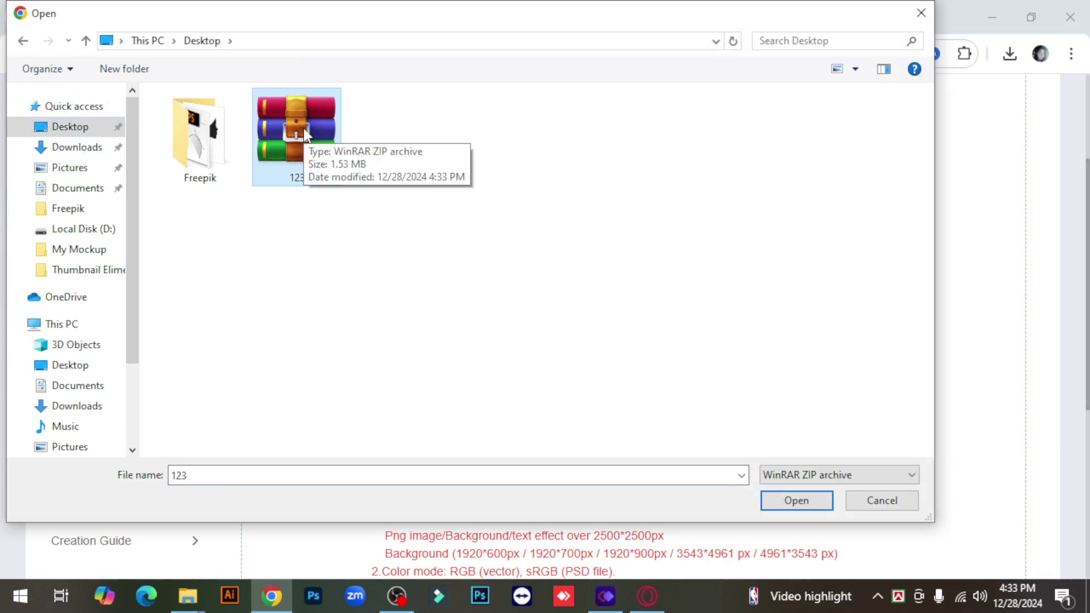
{"action": "left_click", "coordinate": [793, 500]}
{"action": "scroll", "coordinate": [691, 349], "scroll_direction": "up", "scroll_amount": 3}
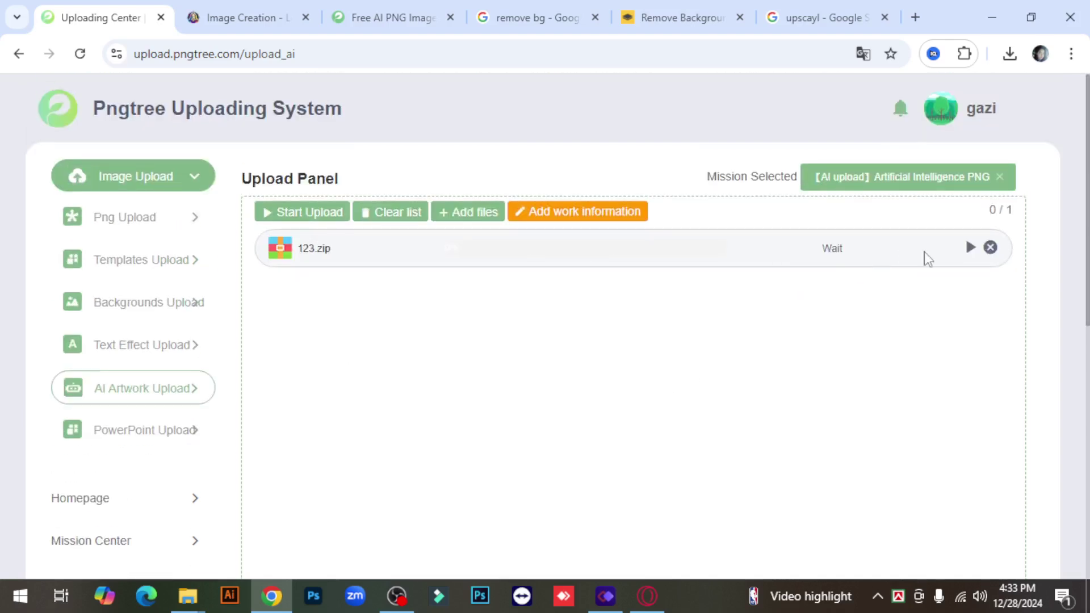
{"action": "left_click", "coordinate": [315, 220]}
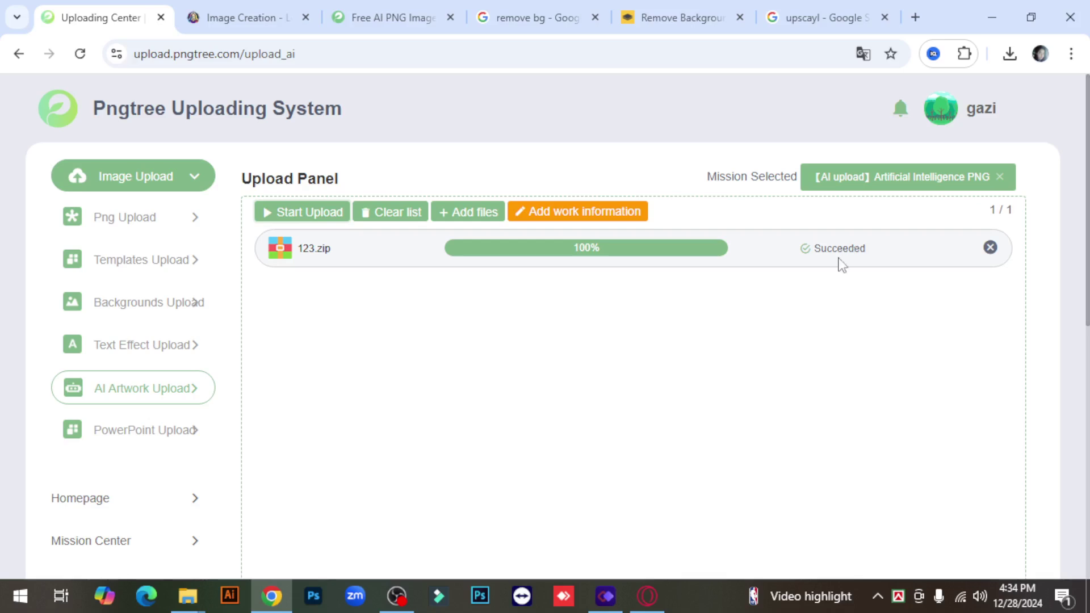
Open the work details of the uploaded tomato, dismissing the translation offer, and activate the field for keywords used to create the image.
{"action": "left_click", "coordinate": [605, 218]}
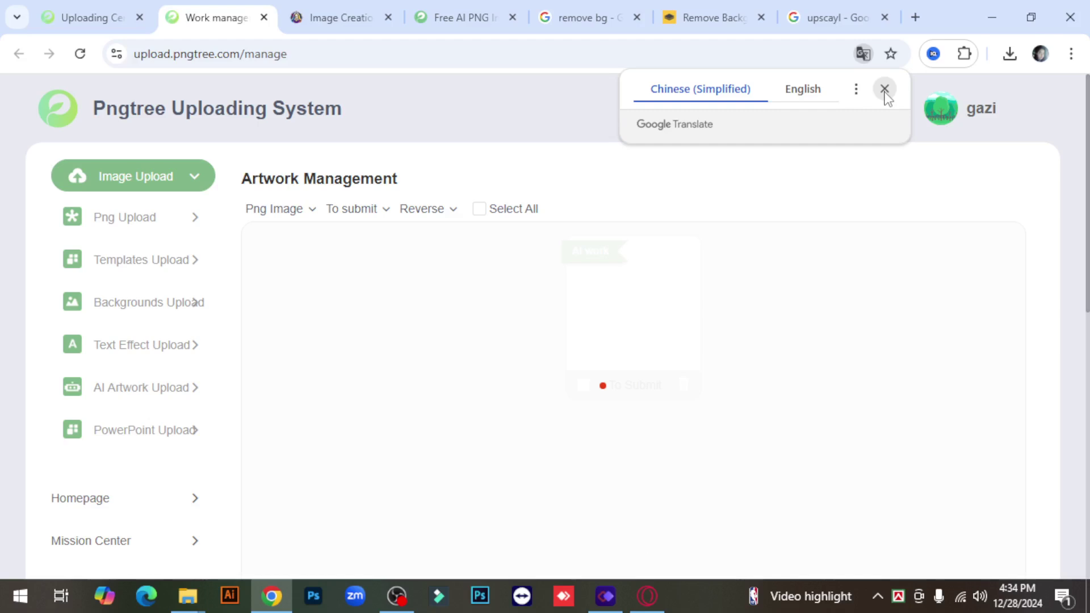
{"action": "left_click", "coordinate": [884, 89]}
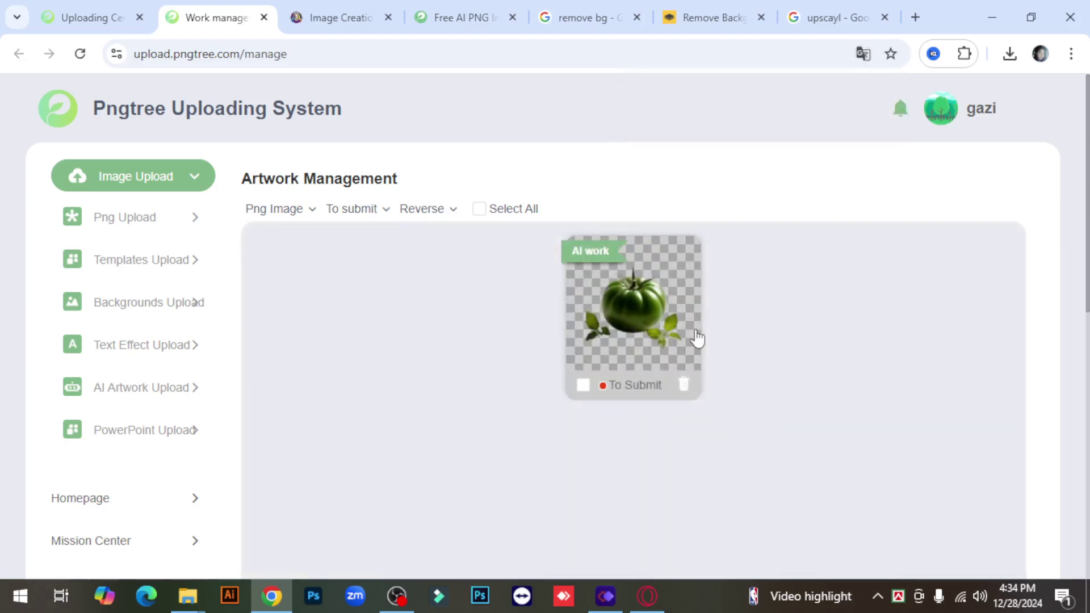
{"action": "left_click", "coordinate": [634, 320]}
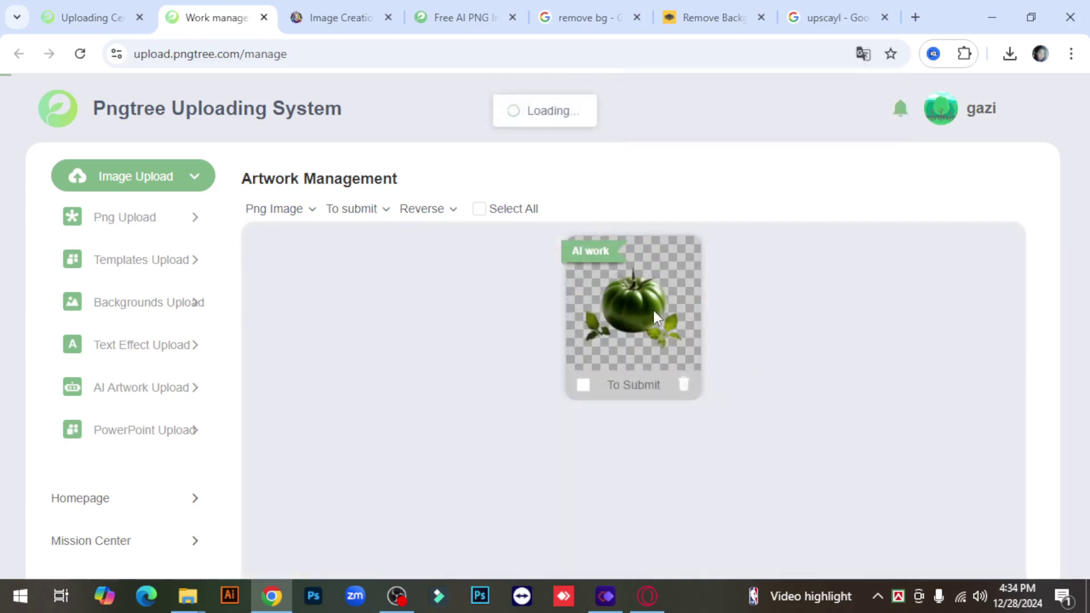
{"action": "scroll", "coordinate": [886, 380], "scroll_direction": "down", "scroll_amount": 2}
{"action": "scroll", "coordinate": [882, 387], "scroll_direction": "down", "scroll_amount": 2}
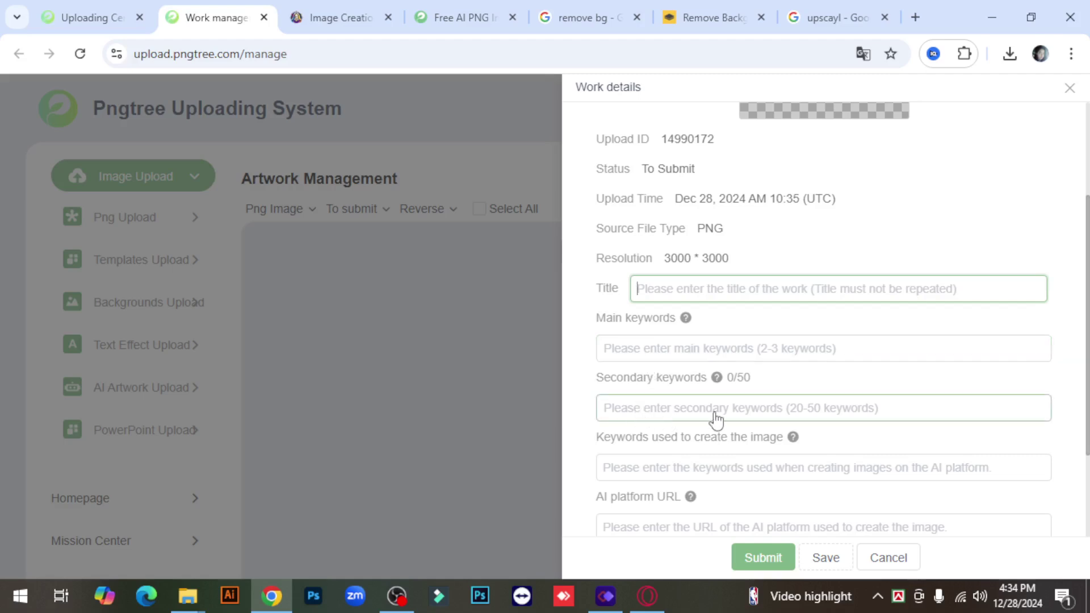
{"action": "scroll", "coordinate": [718, 421], "scroll_direction": "down", "scroll_amount": 2}
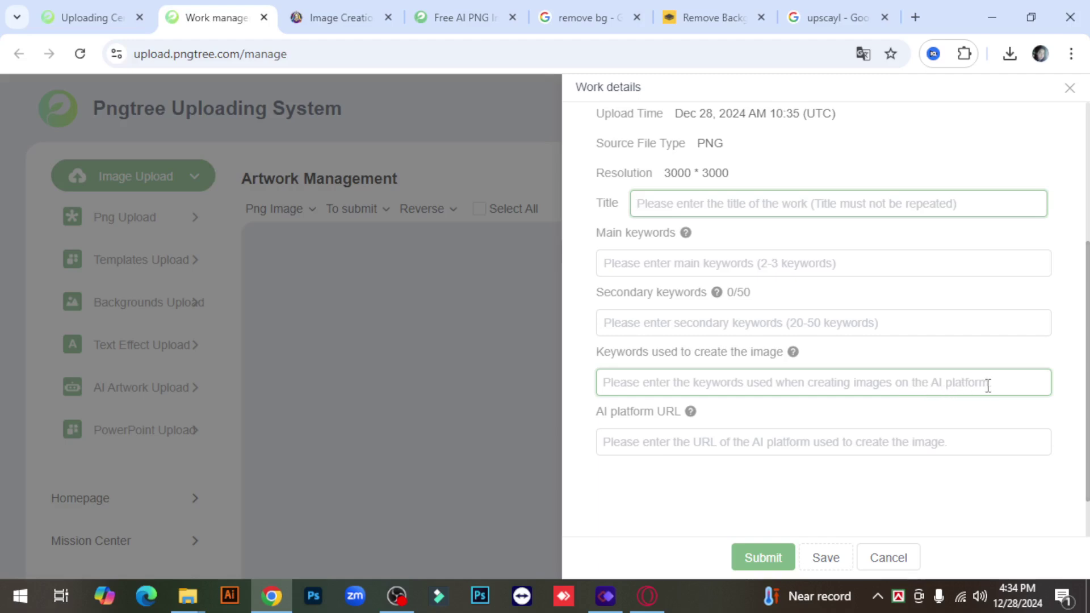
{"action": "left_click", "coordinate": [836, 388]}
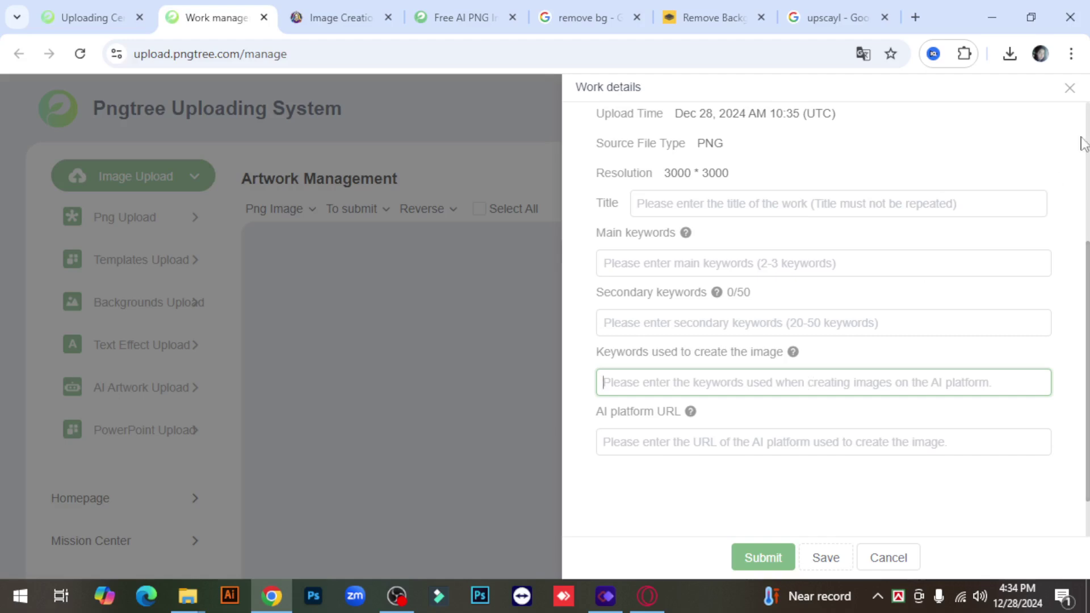
Open New Text Document from the desktop, copy its line "green tomato With white Background" and return to the work details in Chrome.
{"action": "left_click", "coordinate": [996, 7]}
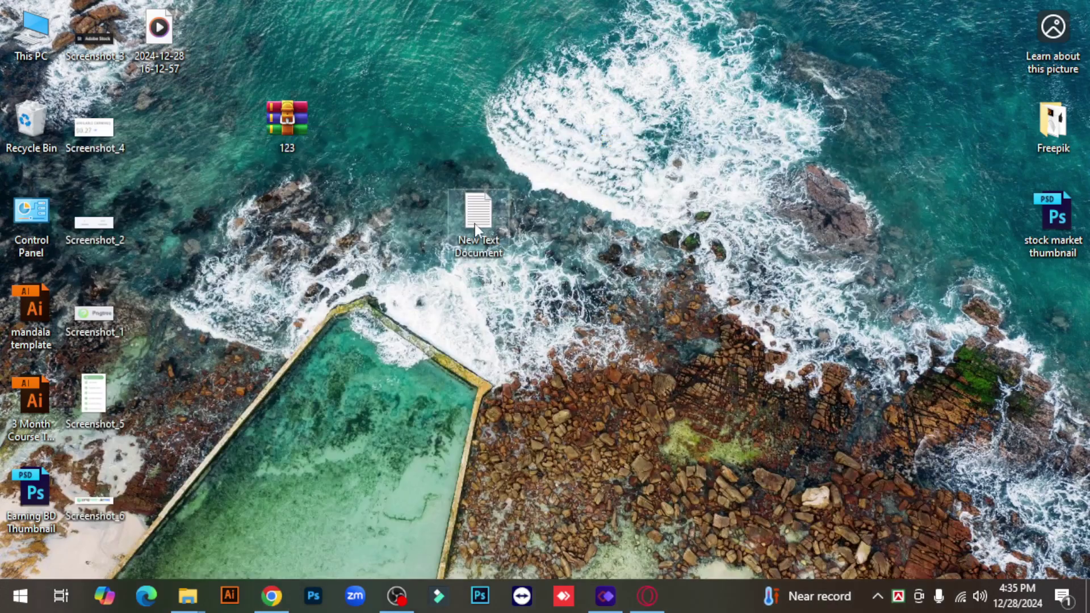
{"action": "left_click_drag", "start_coordinate": [474, 223], "coordinate": [666, 212]}
{"action": "double_click", "coordinate": [665, 212]}
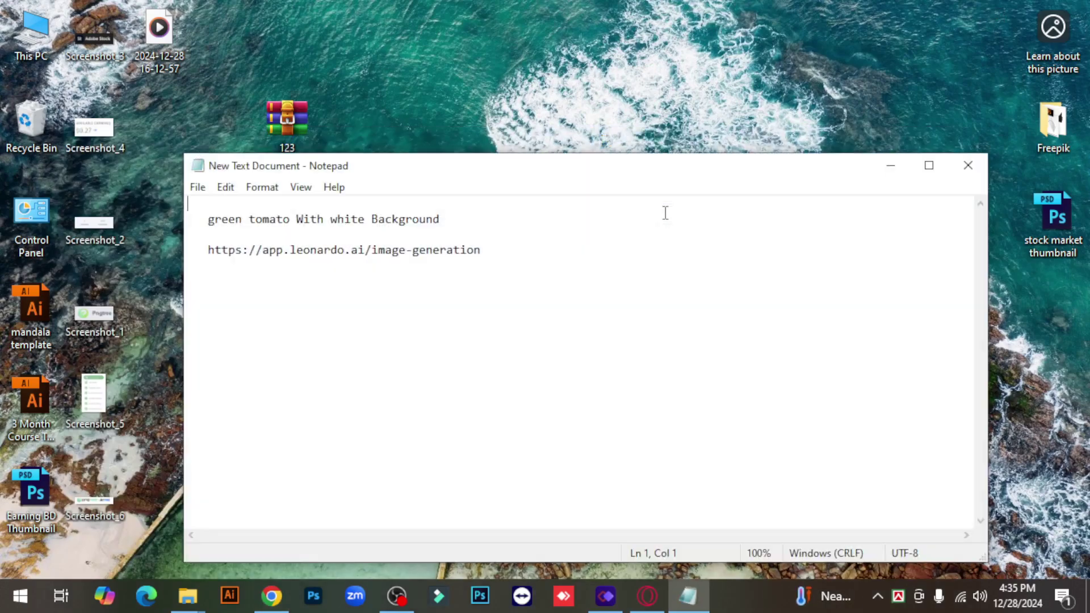
{"action": "left_click_drag", "start_coordinate": [209, 218], "coordinate": [442, 219]}
{"action": "right_click", "coordinate": [328, 219]}
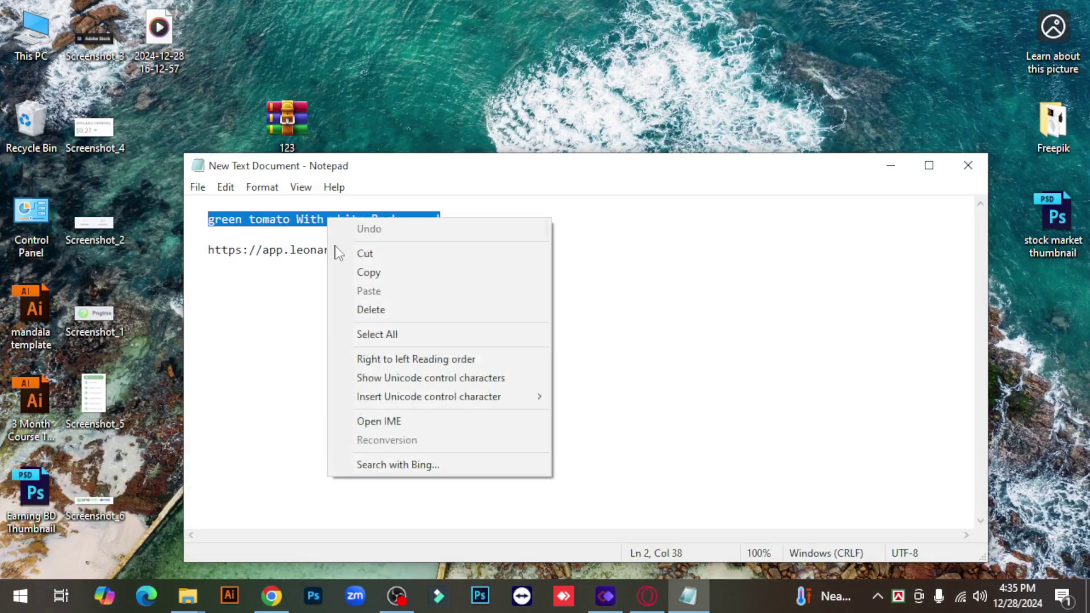
{"action": "left_click", "coordinate": [372, 273]}
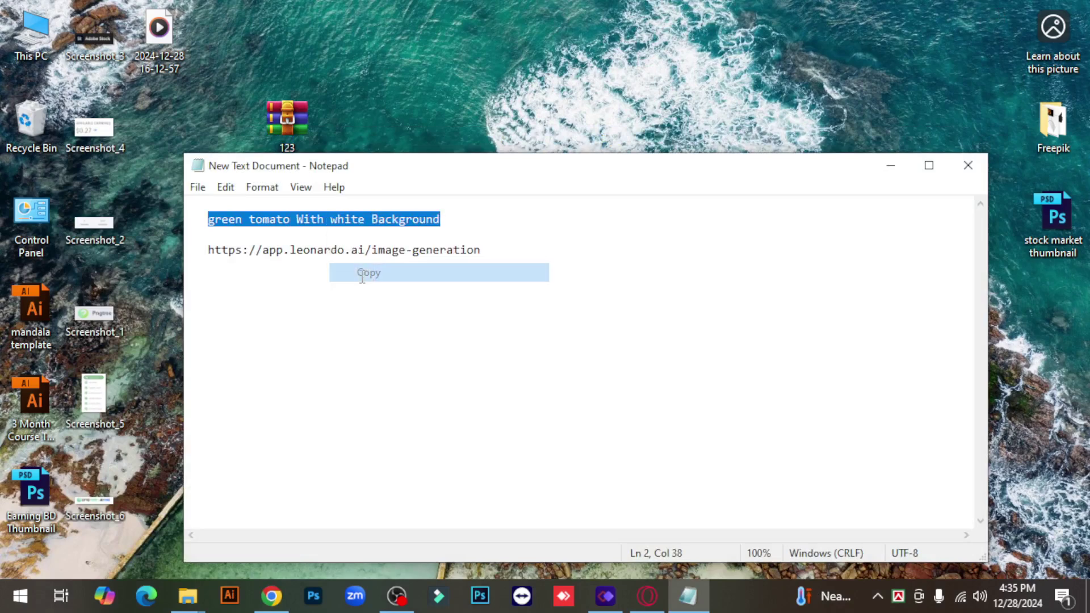
{"action": "left_click", "coordinate": [273, 596]}
{"action": "scroll", "coordinate": [795, 337], "scroll_direction": "up", "scroll_amount": 2}
{"action": "scroll", "coordinate": [811, 344], "scroll_direction": "down", "scroll_amount": 2}
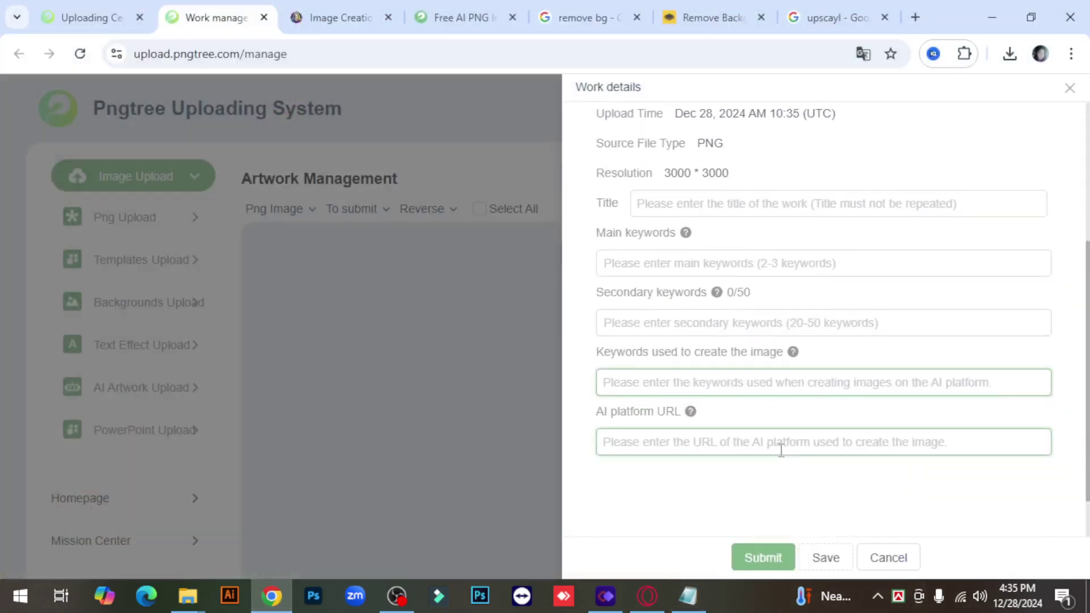
Enter "green tomato image" as the title of the uploaded work.
{"action": "left_click", "coordinate": [691, 206]}
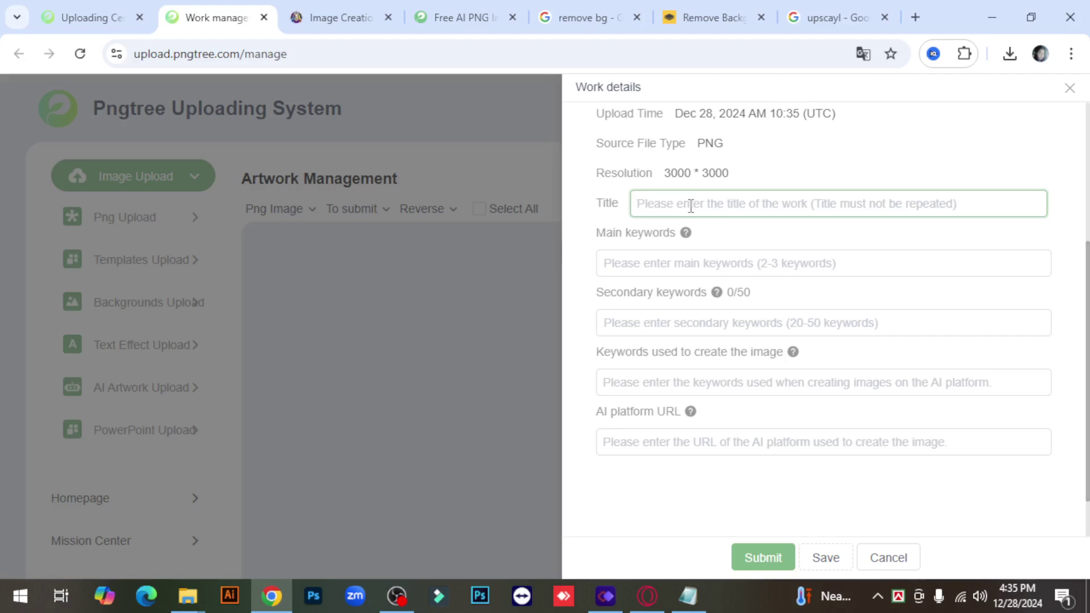
{"action": "type", "text": "gre"}
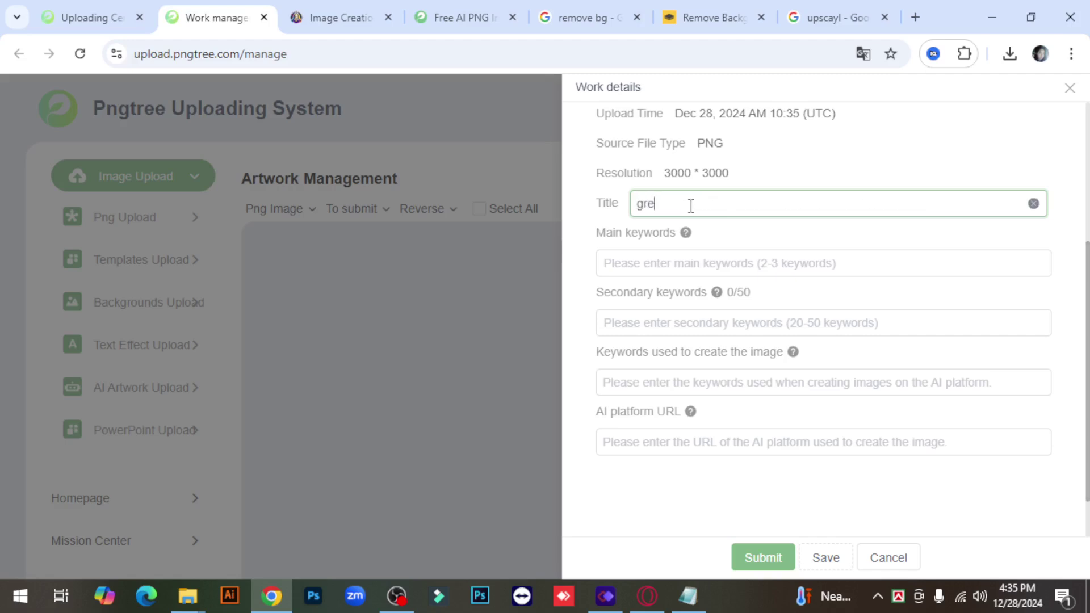
{"action": "type", "text": "en tomato"}
{"action": "left_click", "coordinate": [688, 596]}
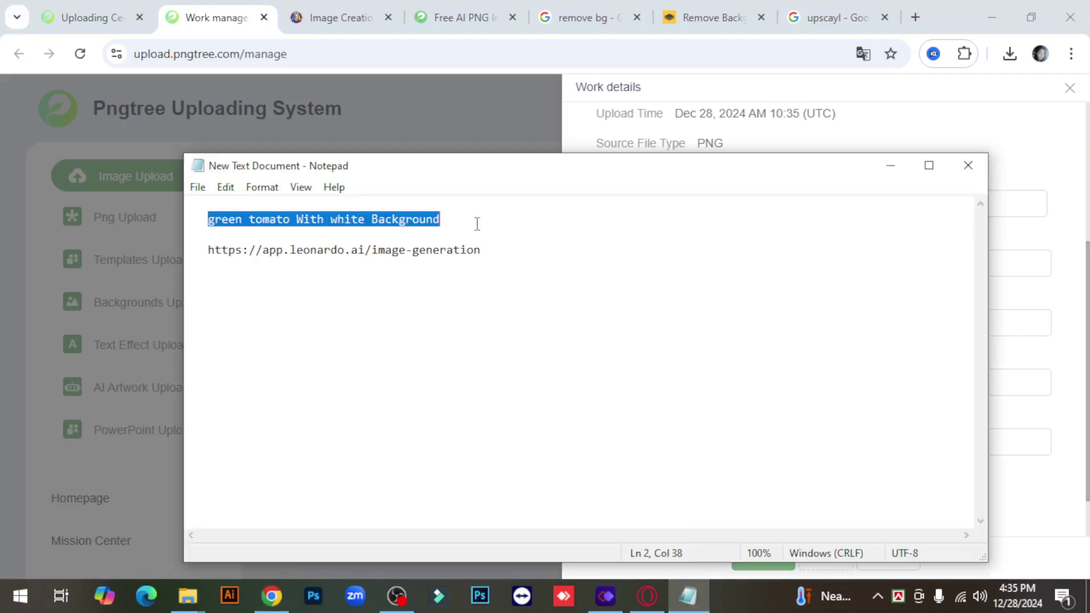
{"action": "left_click", "coordinate": [272, 596]}
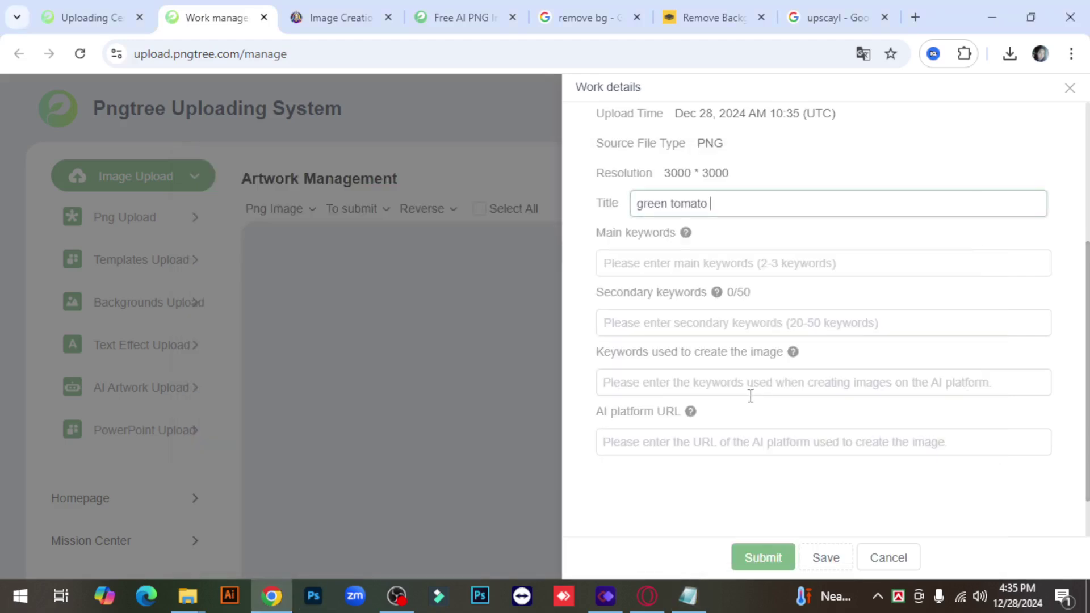
{"action": "left_click", "coordinate": [732, 203]}
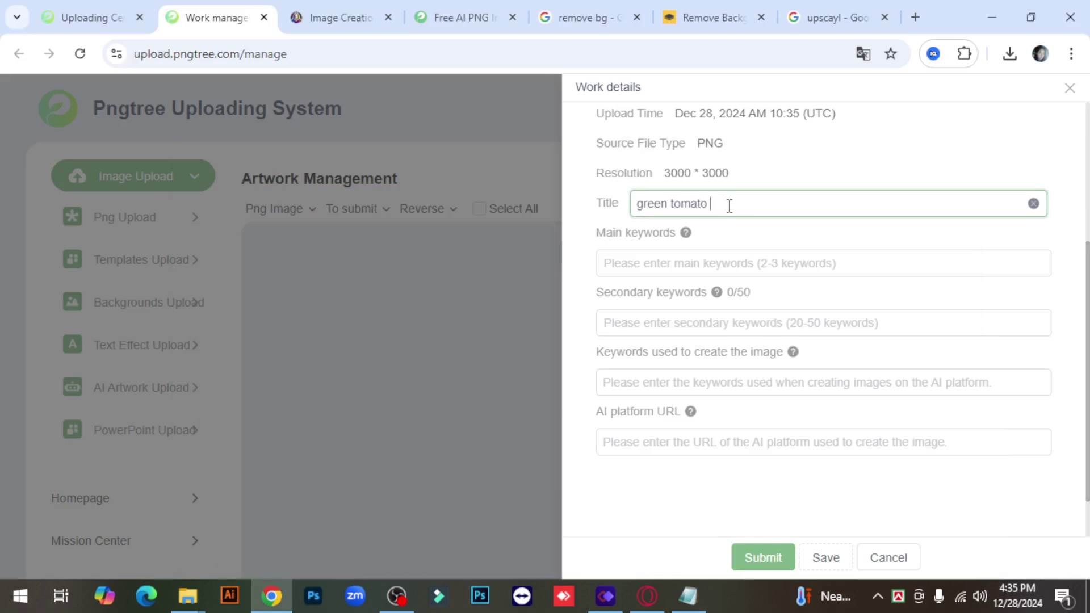
{"action": "type", "text": "image"}
Add green, tomato and image as the three main keywords of the work.
{"action": "left_click", "coordinate": [664, 271]}
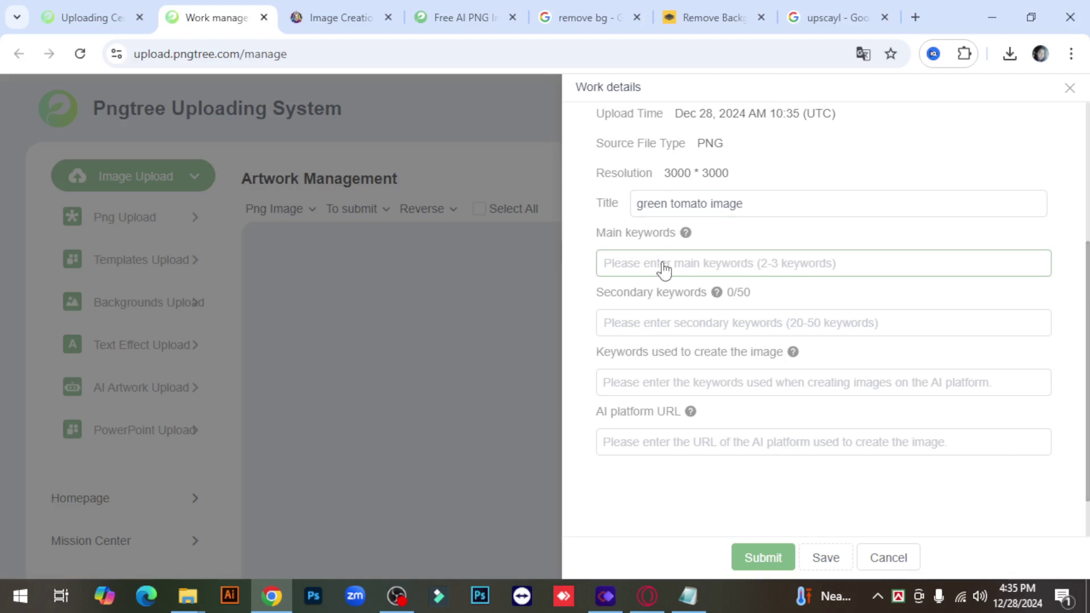
{"action": "type", "text": "green"}
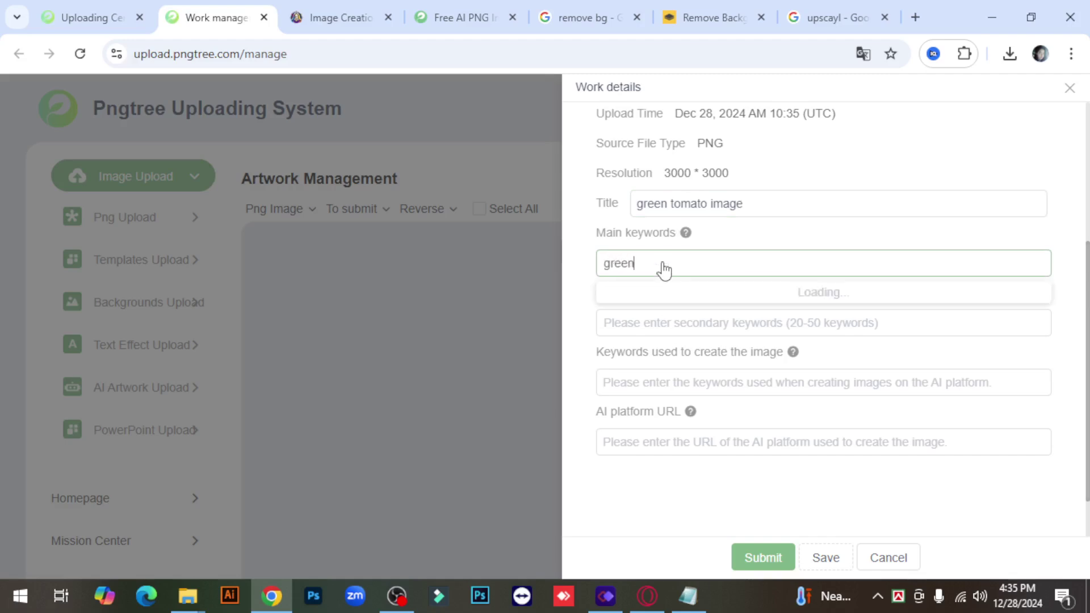
{"action": "key", "text": "Return"}
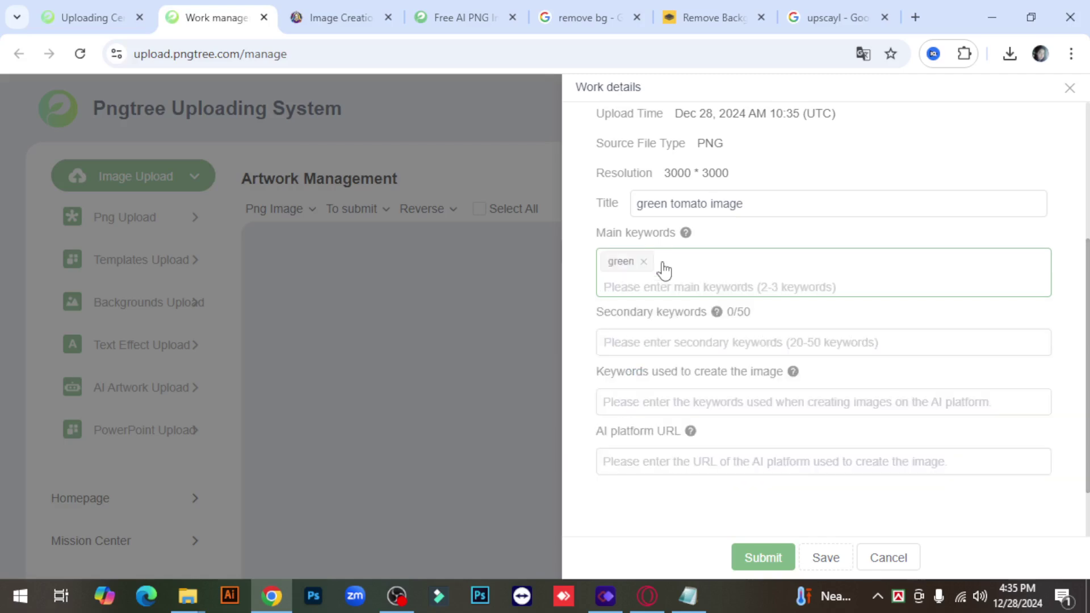
{"action": "type", "text": "t"}
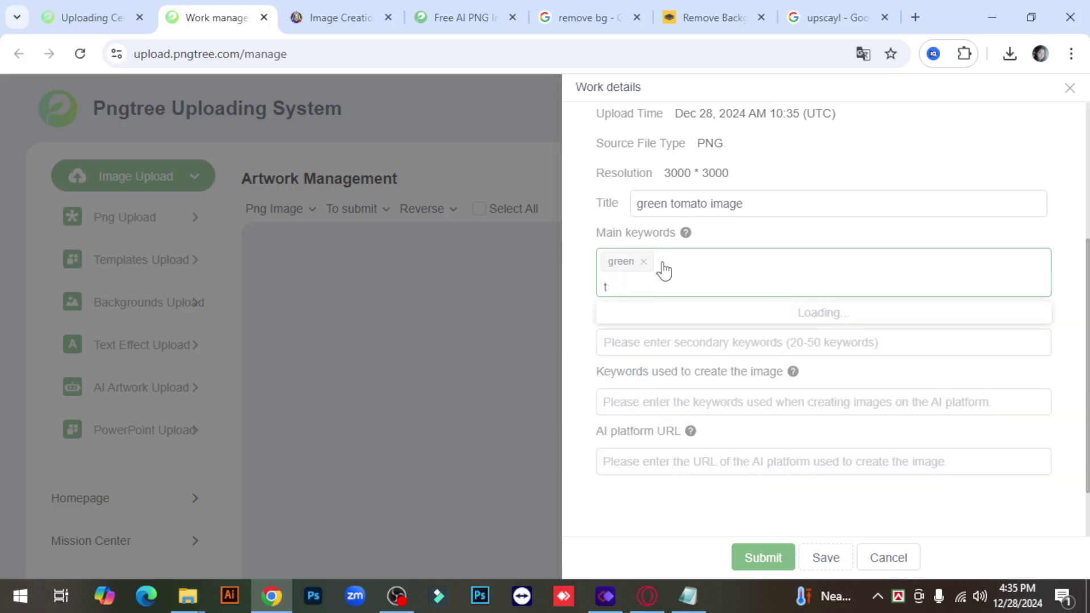
{"action": "key", "text": "BackSpace"}
{"action": "type", "text": "tomato"}
{"action": "key", "text": "Return"}
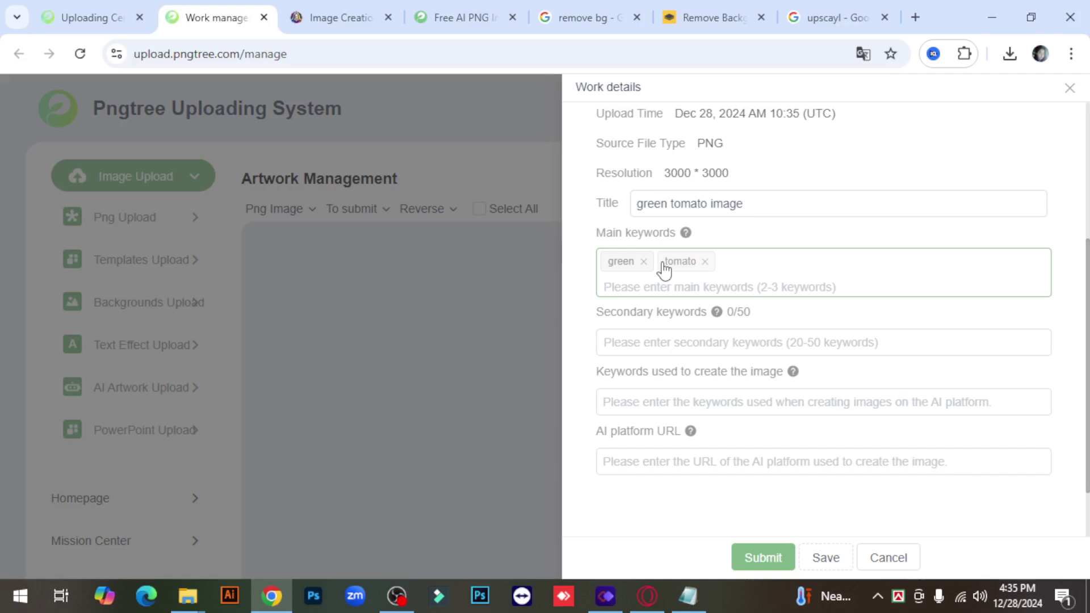
{"action": "type", "text": "image"}
{"action": "key", "text": "Return"}
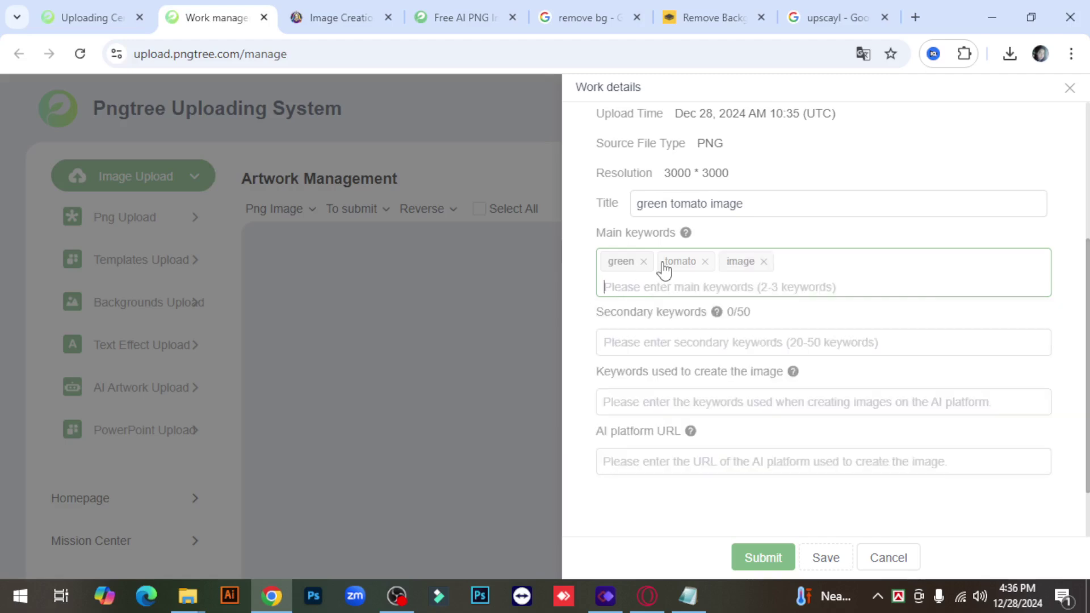
Bring up the keyword suggestions for the secondary keywords and add all of them.
{"action": "left_click", "coordinate": [676, 341]}
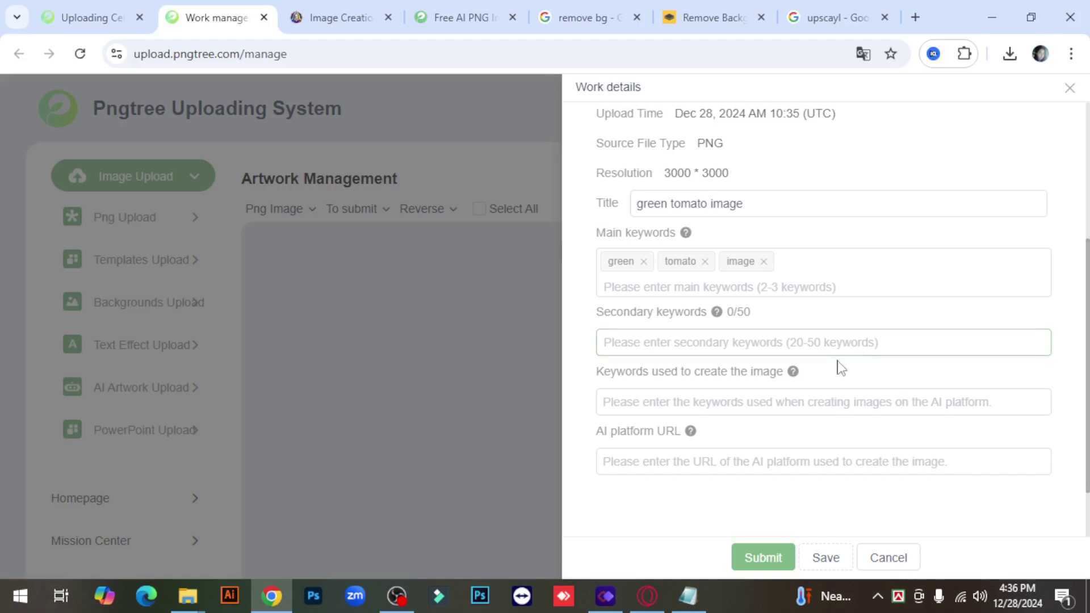
{"action": "left_click", "coordinate": [686, 347]}
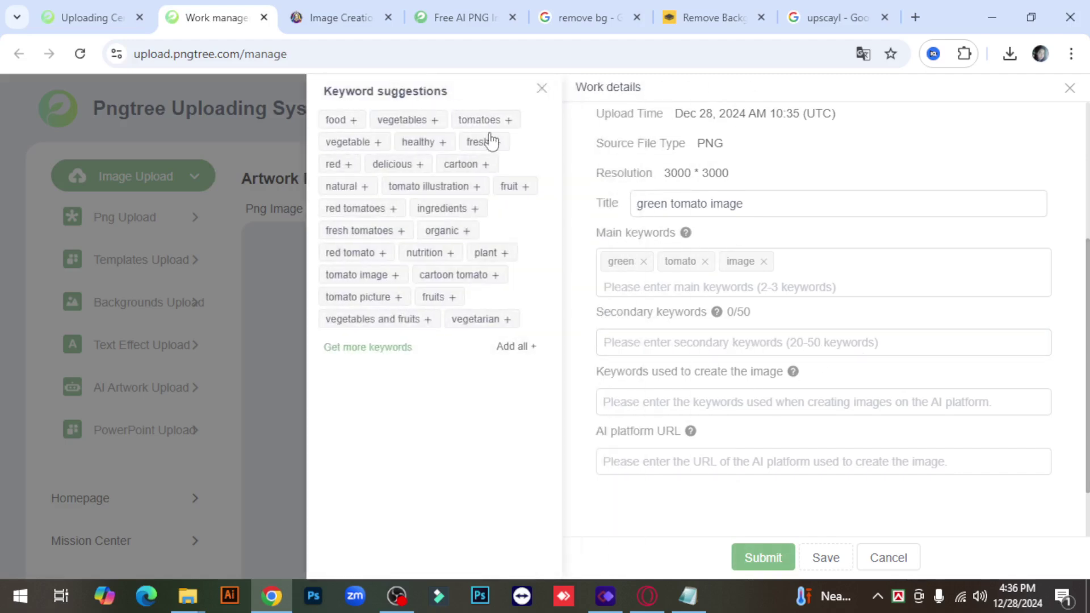
{"action": "left_click", "coordinate": [513, 349]}
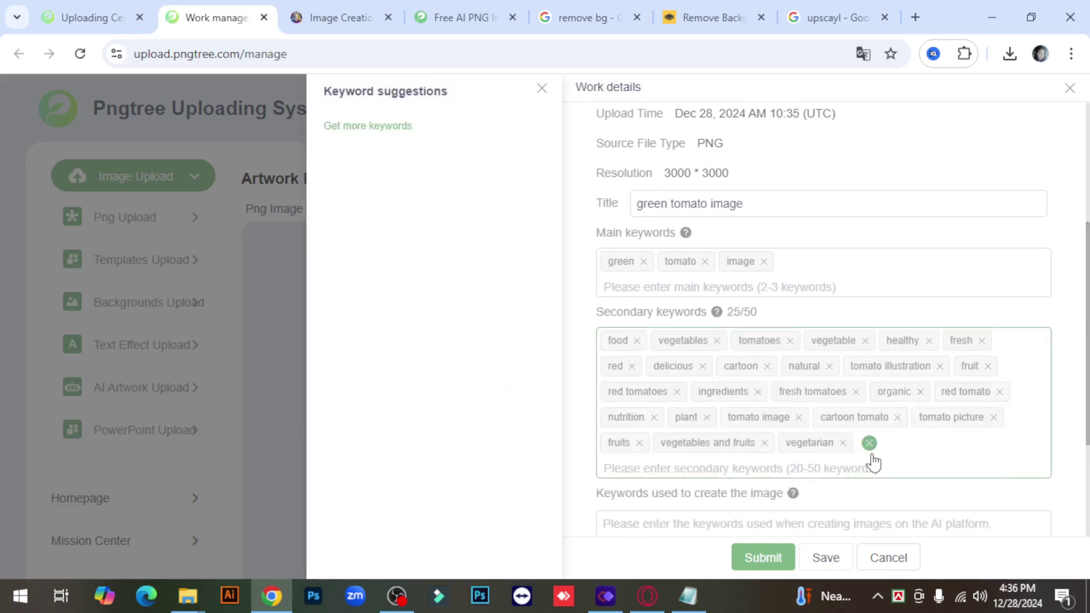
Copy "green tomato With white Background" from the Notepad document into the keywords used to create the image.
{"action": "scroll", "coordinate": [657, 458], "scroll_direction": "down", "scroll_amount": 2}
{"action": "scroll", "coordinate": [616, 482], "scroll_direction": "down", "scroll_amount": 3}
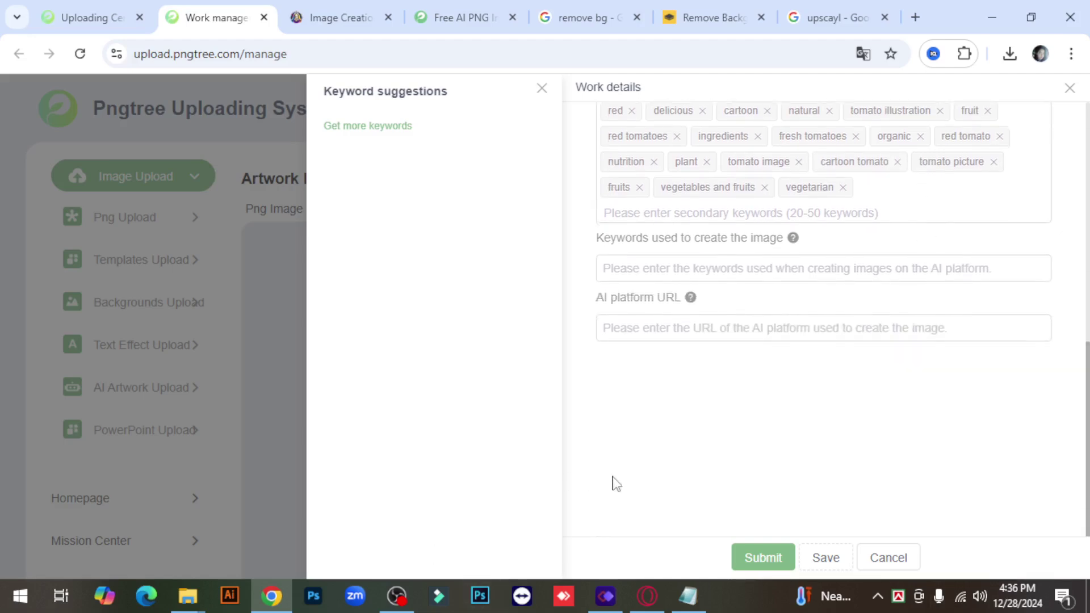
{"action": "left_click", "coordinate": [696, 268]}
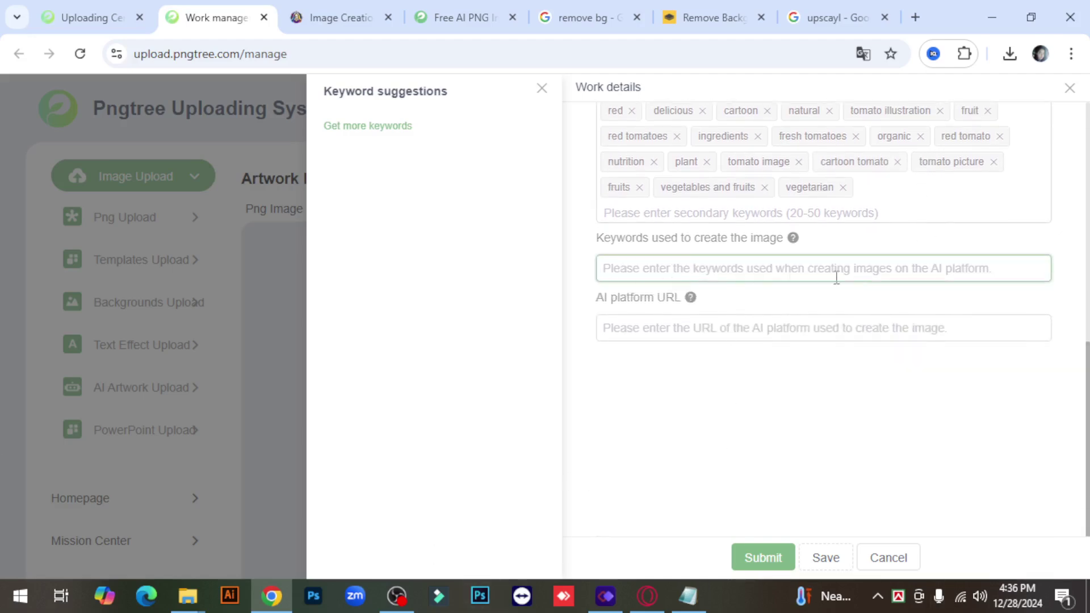
{"action": "left_click", "coordinate": [718, 328]}
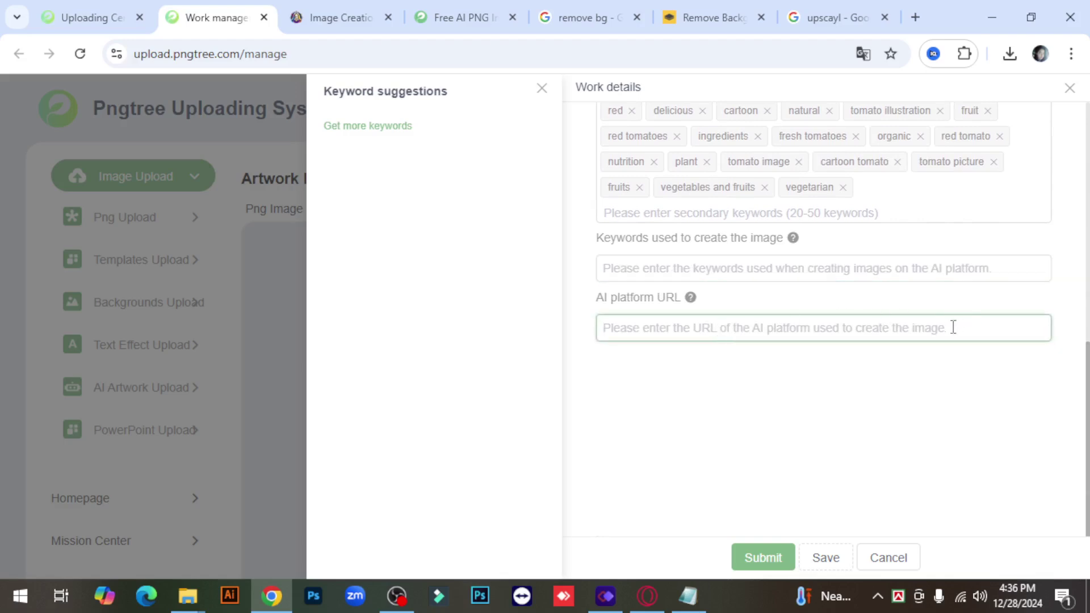
{"action": "left_click", "coordinate": [688, 596]}
{"action": "left_click", "coordinate": [443, 219]}
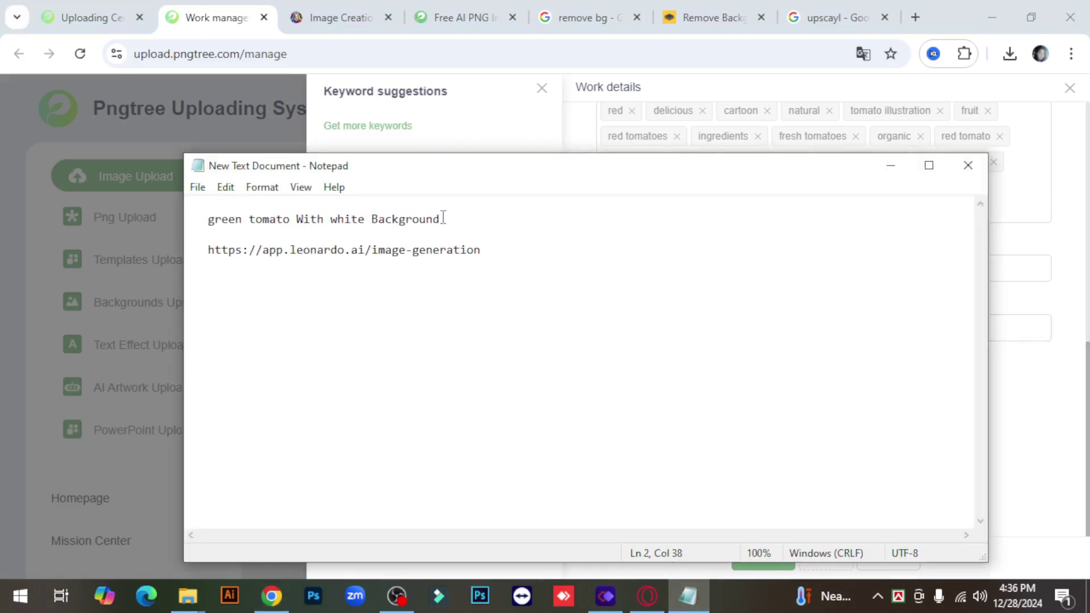
{"action": "triple_click", "coordinate": [212, 219]}
{"action": "left_click", "coordinate": [376, 219]}
{"action": "left_click_drag", "start_coordinate": [441, 219], "coordinate": [206, 217]}
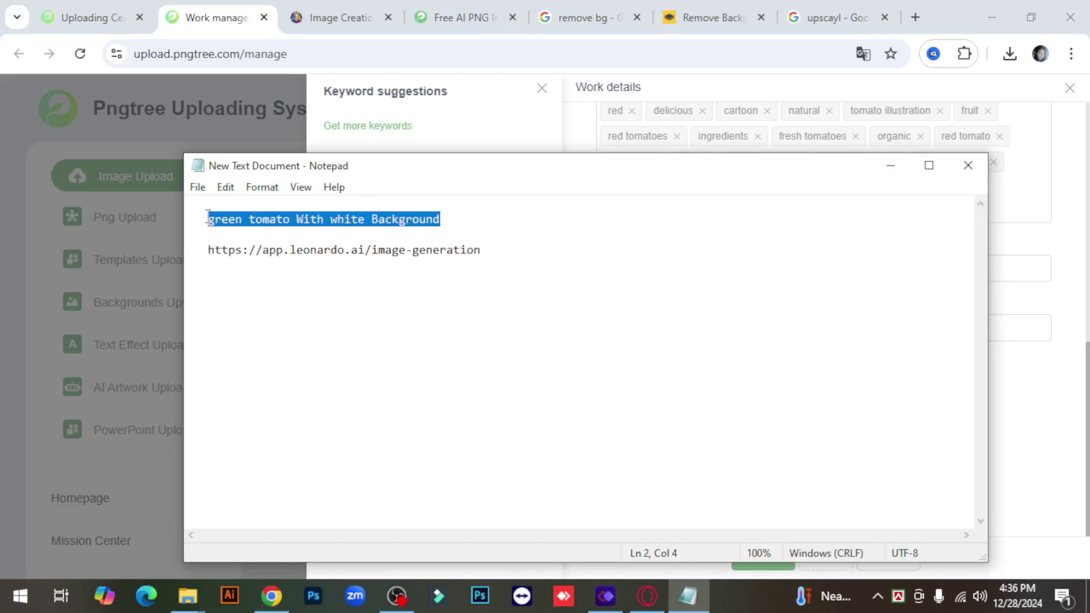
{"action": "left_click", "coordinate": [272, 599]}
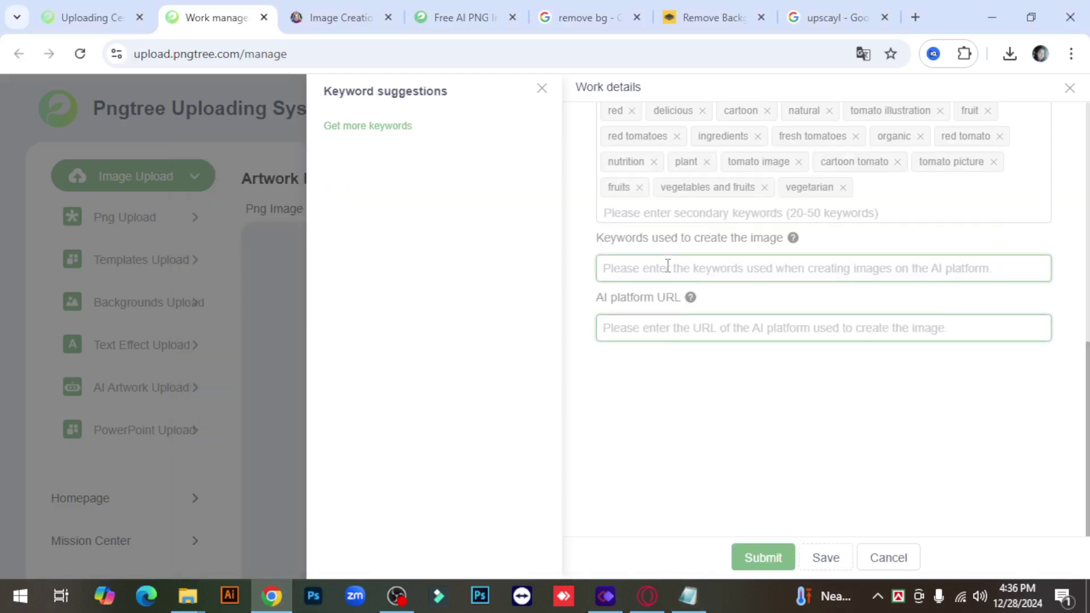
{"action": "left_click", "coordinate": [667, 266]}
{"action": "key", "text": "ctrl+v"}
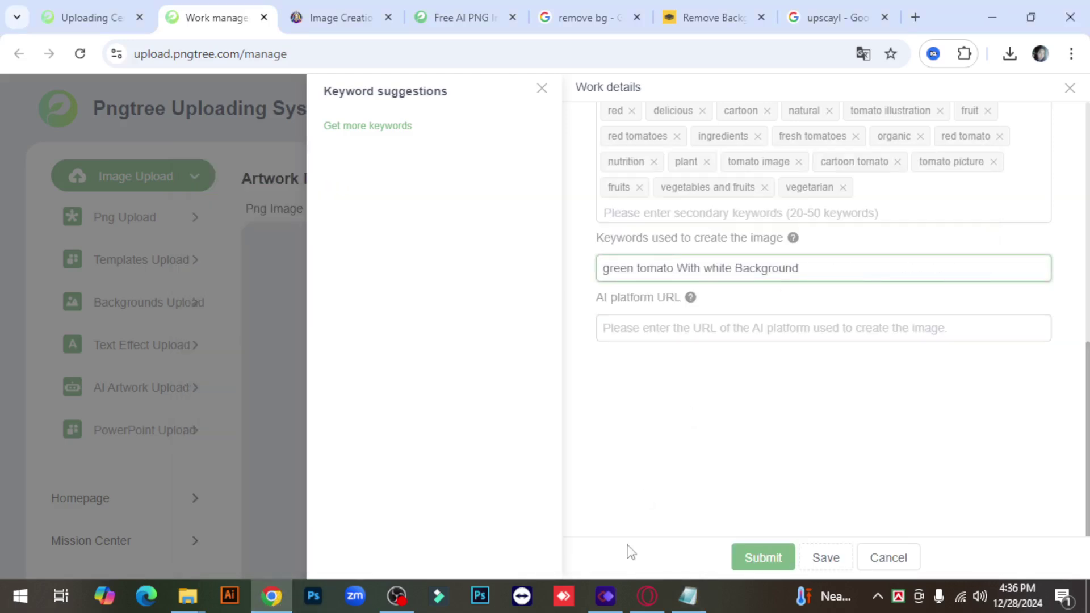
{"action": "left_click", "coordinate": [679, 587]}
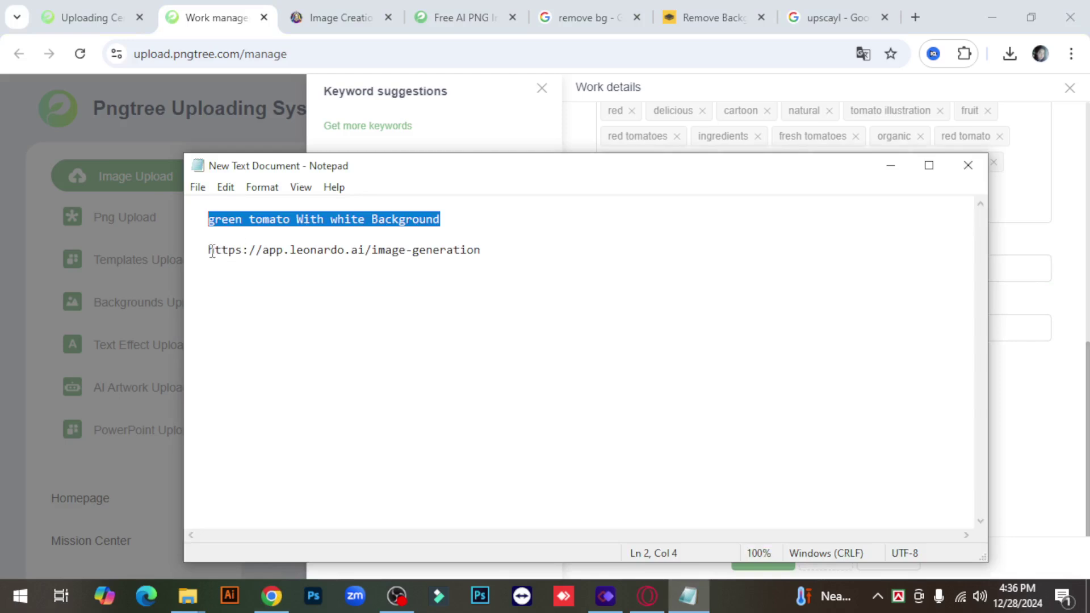
{"action": "left_click_drag", "start_coordinate": [208, 250], "coordinate": [483, 251]}
{"action": "key", "text": "ctrl+c"}
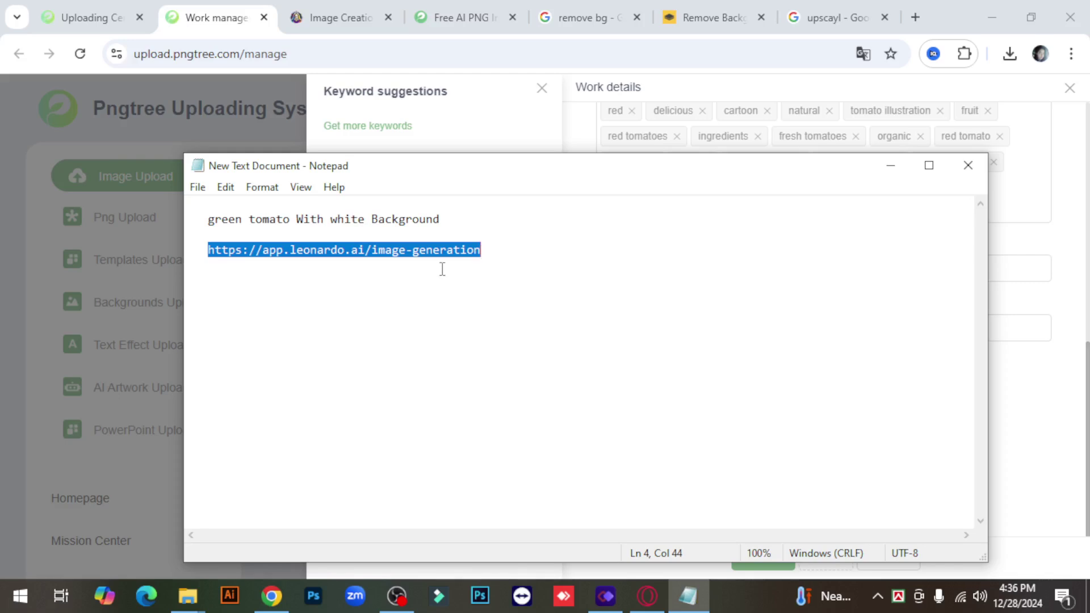
{"action": "left_click", "coordinate": [272, 596]}
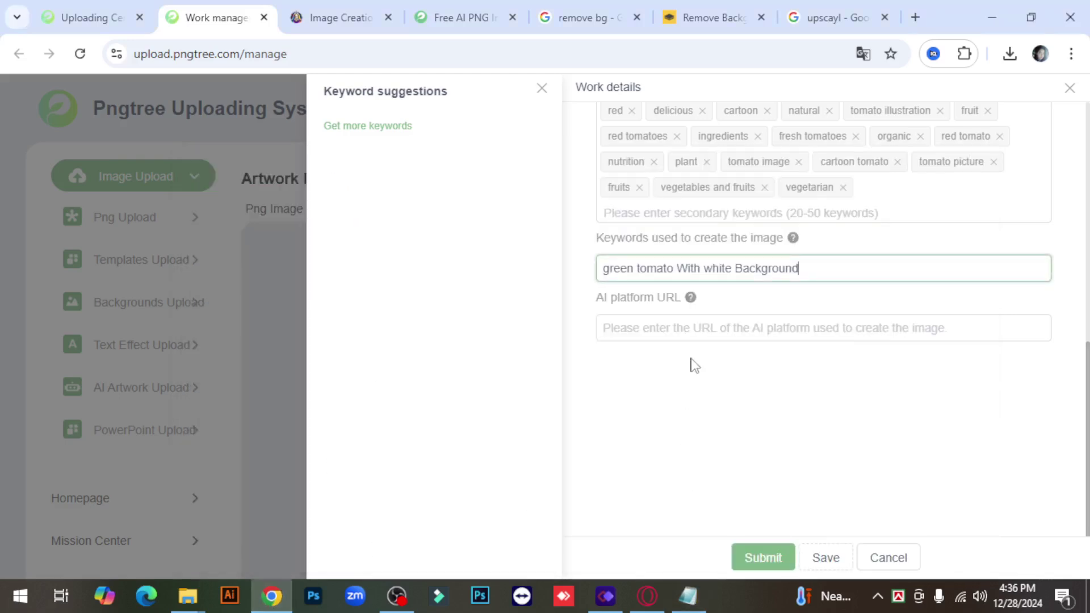
{"action": "left_click", "coordinate": [685, 329]}
{"action": "key", "text": "ctrl+v"}
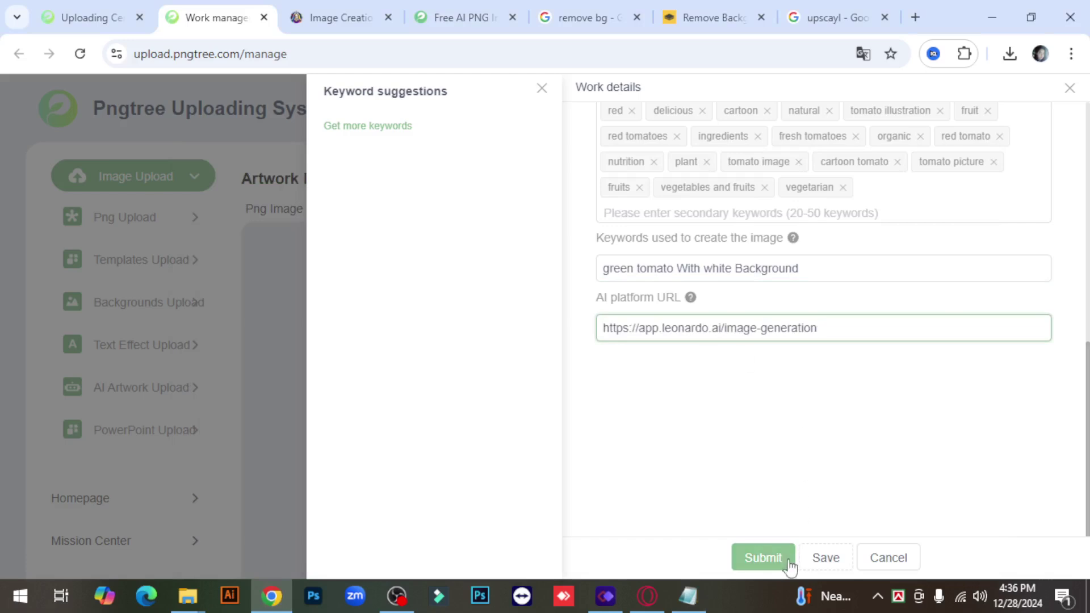
Submit the completed work details, close them, and filter the artwork list to Pending works.
{"action": "left_click", "coordinate": [768, 562]}
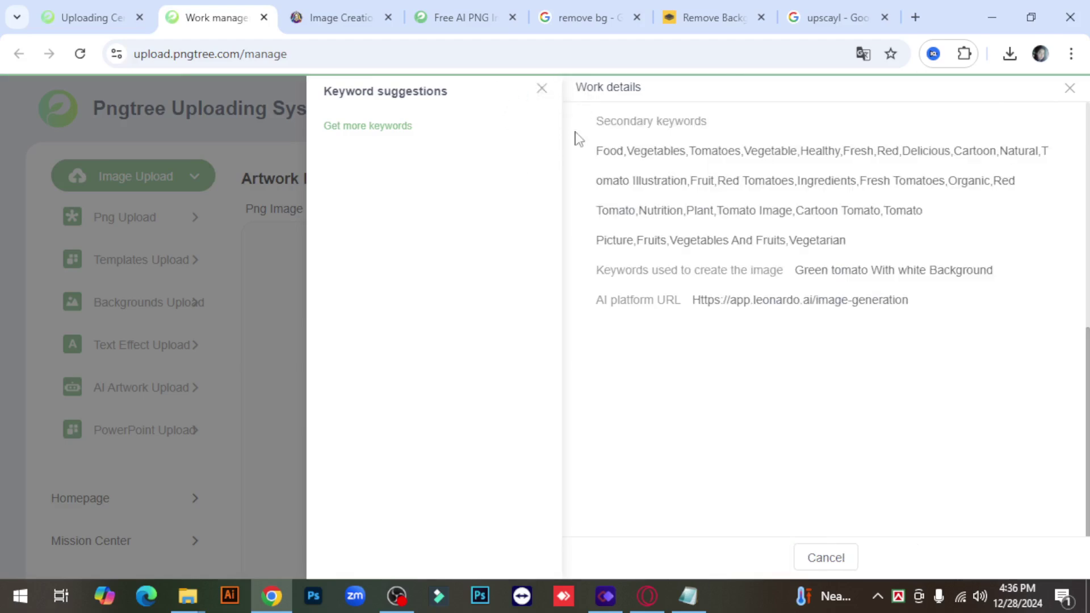
{"action": "left_click", "coordinate": [541, 89]}
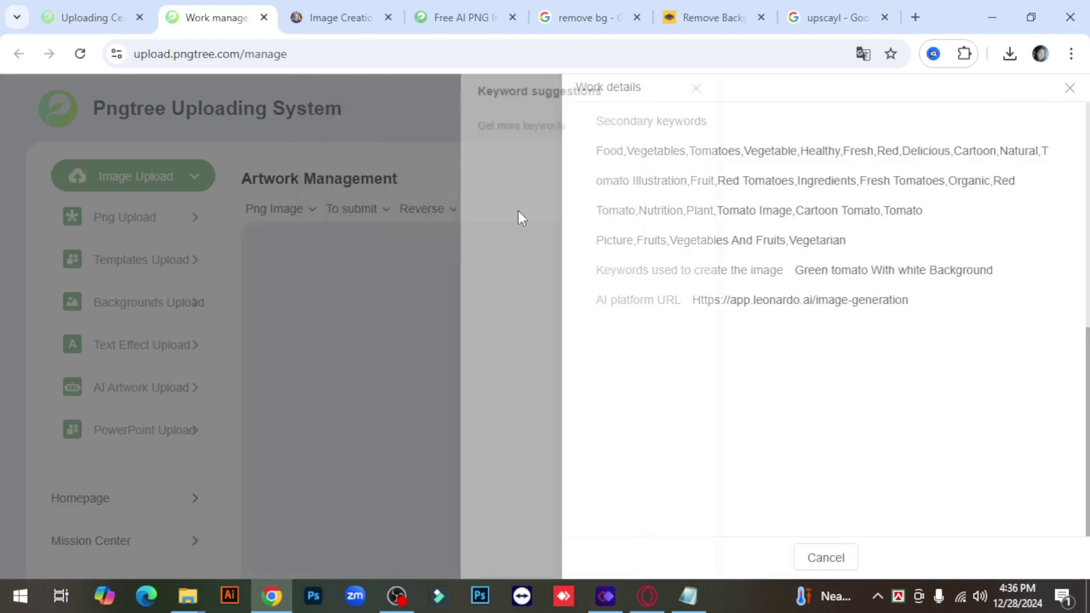
{"action": "left_click", "coordinate": [1070, 90]}
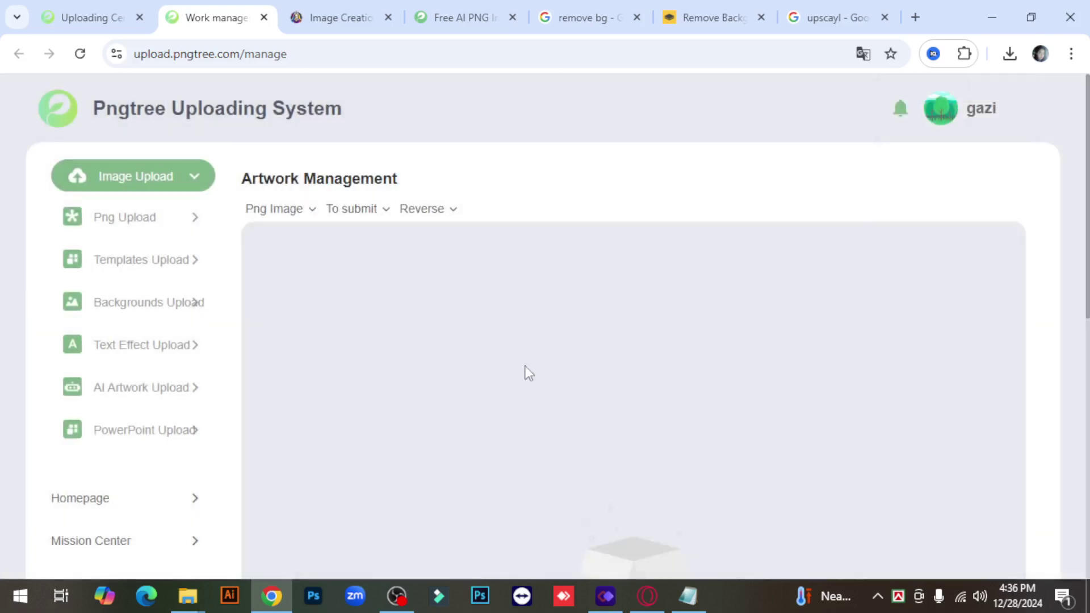
{"action": "left_click", "coordinate": [383, 212]}
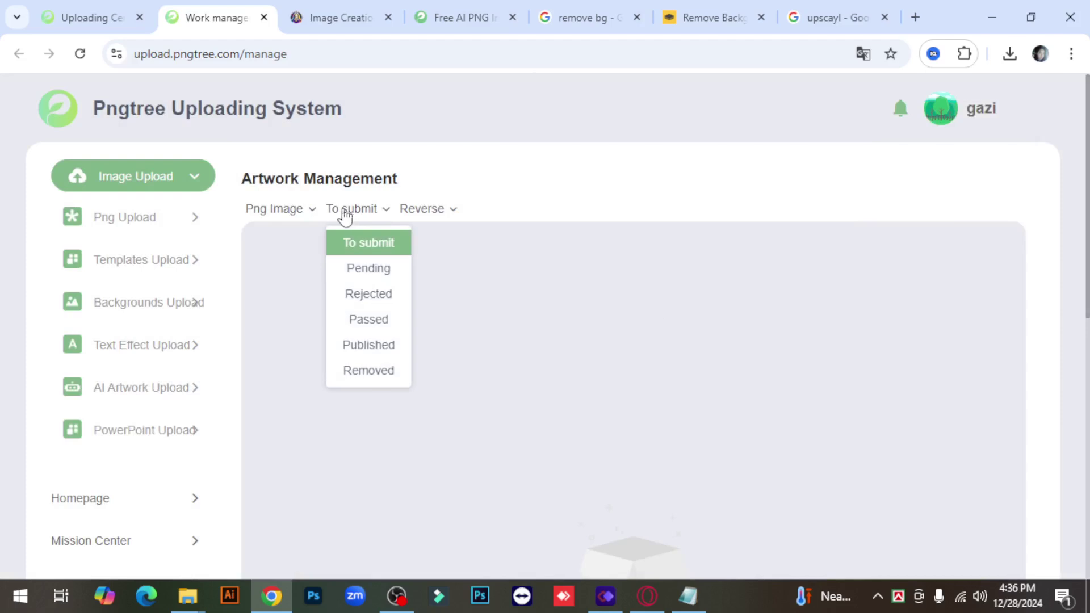
{"action": "left_click", "coordinate": [369, 269]}
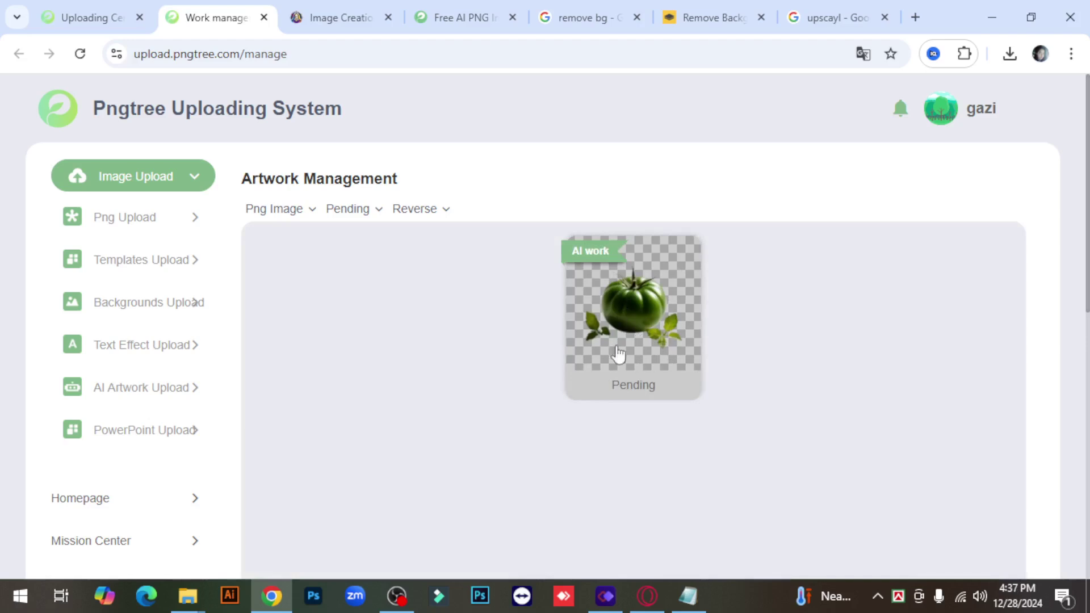
Filter the artwork list to Published works and browse through the published AI images.
{"action": "left_click", "coordinate": [368, 214]}
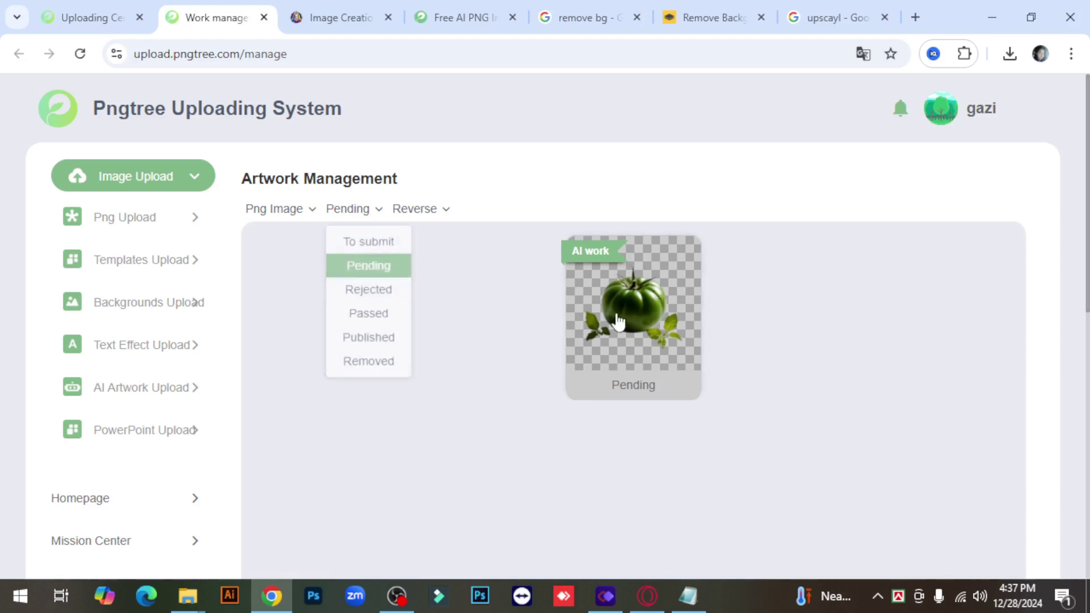
{"action": "mouse_move", "coordinate": [369, 214]}
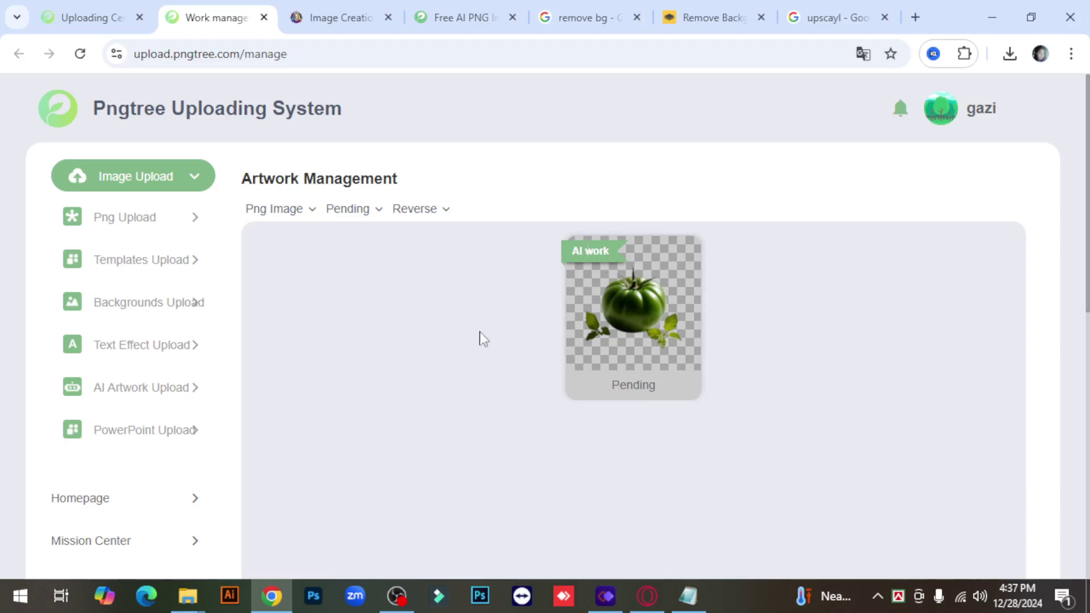
{"action": "scroll", "coordinate": [479, 338], "scroll_direction": "down", "scroll_amount": 1}
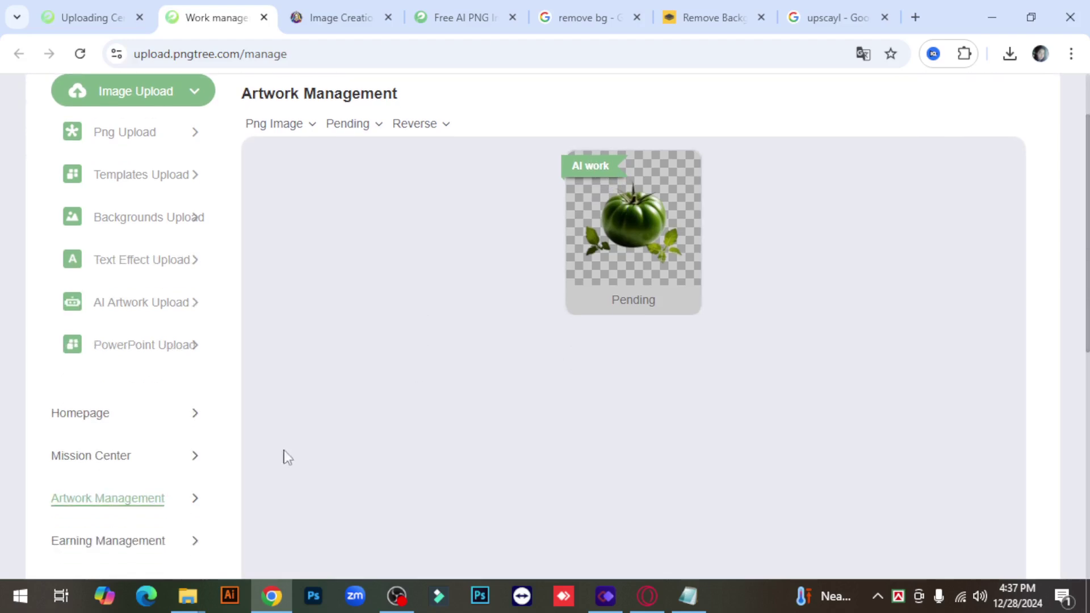
{"action": "left_click", "coordinate": [106, 507]}
{"action": "left_click", "coordinate": [370, 214]}
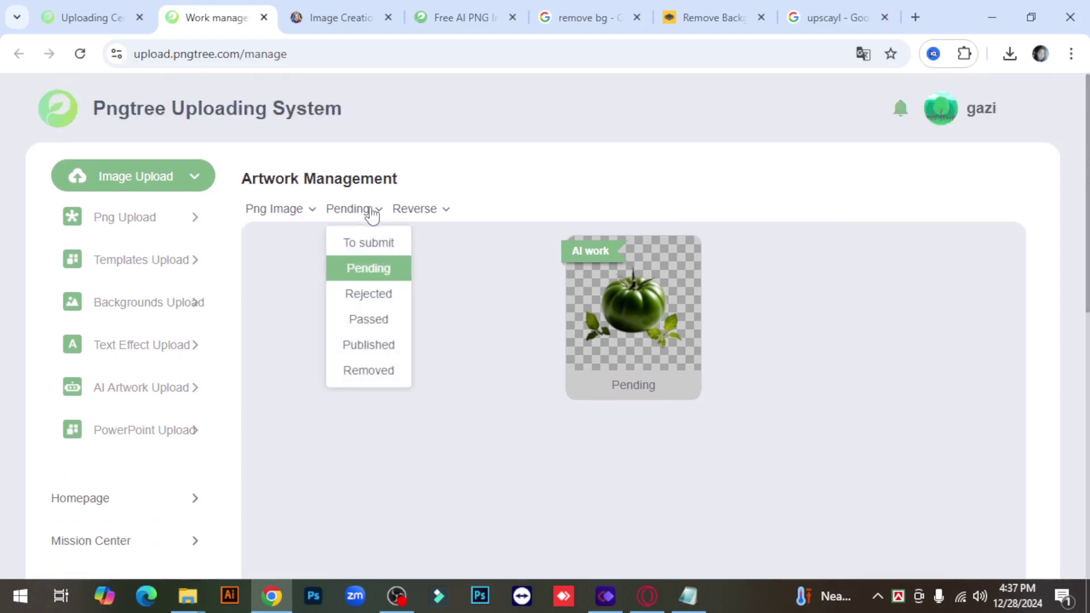
{"action": "left_click", "coordinate": [372, 347]}
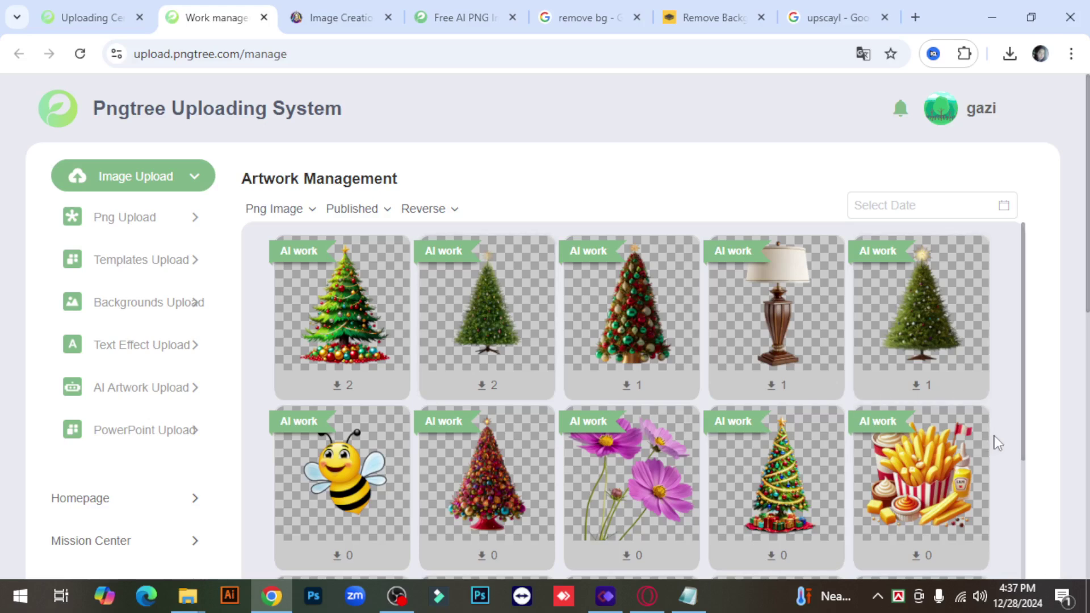
{"action": "scroll", "coordinate": [998, 443], "scroll_direction": "down", "scroll_amount": 5}
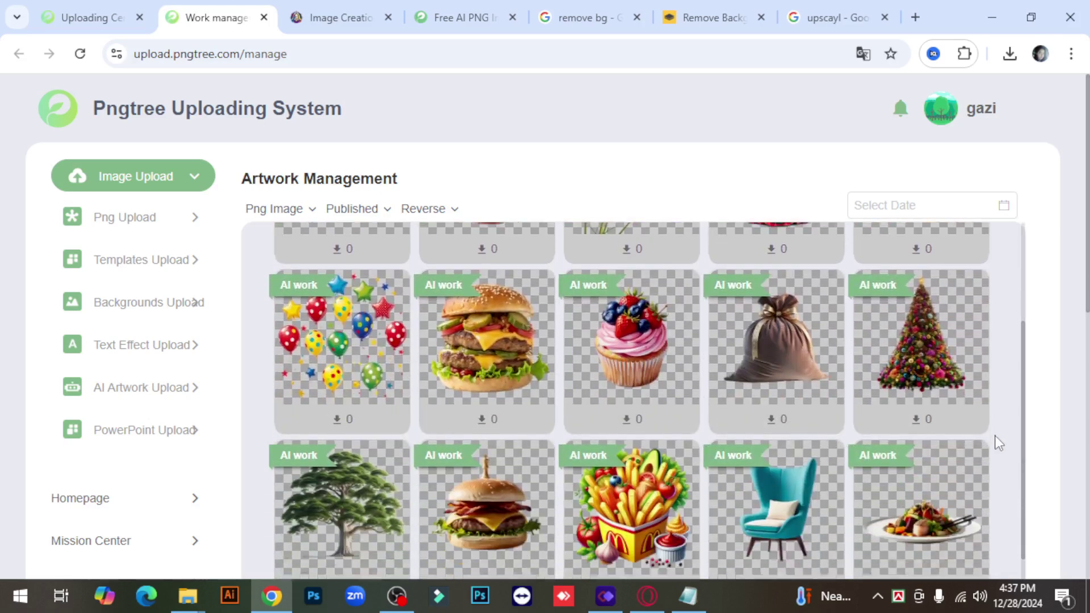
{"action": "scroll", "coordinate": [997, 443], "scroll_direction": "down", "scroll_amount": 8}
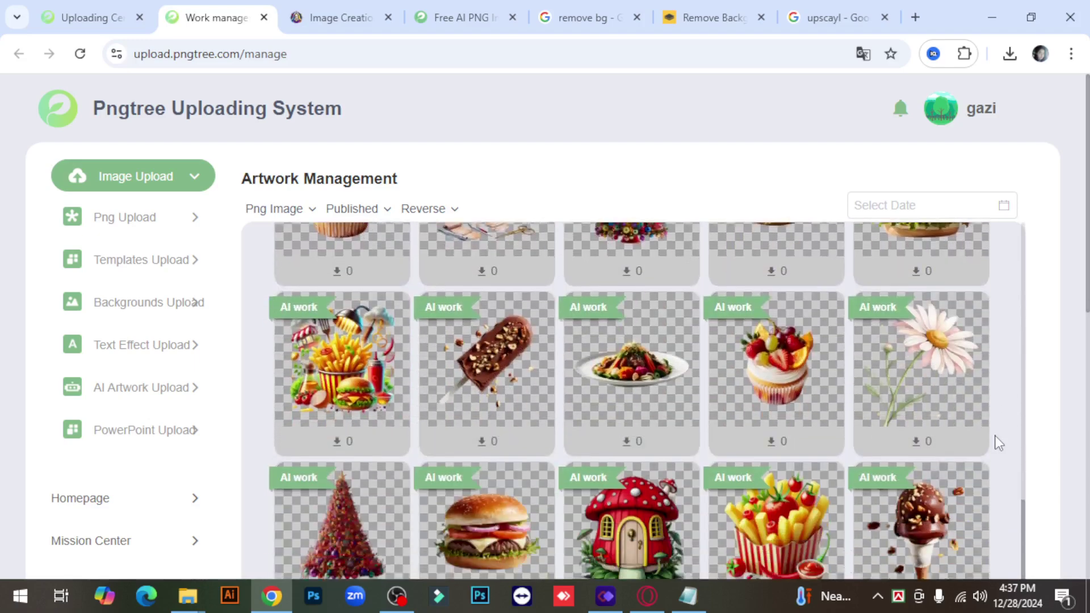
{"action": "scroll", "coordinate": [996, 442], "scroll_direction": "up", "scroll_amount": 15}
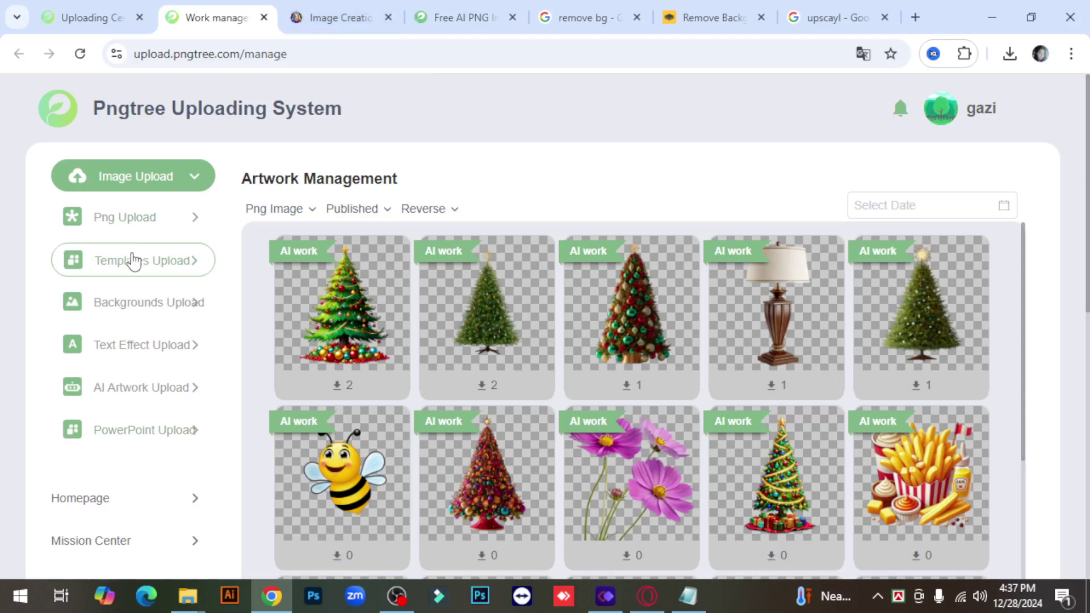
Open the uploading system's homepage and examine the account's published works figure.
{"action": "left_click", "coordinate": [81, 499]}
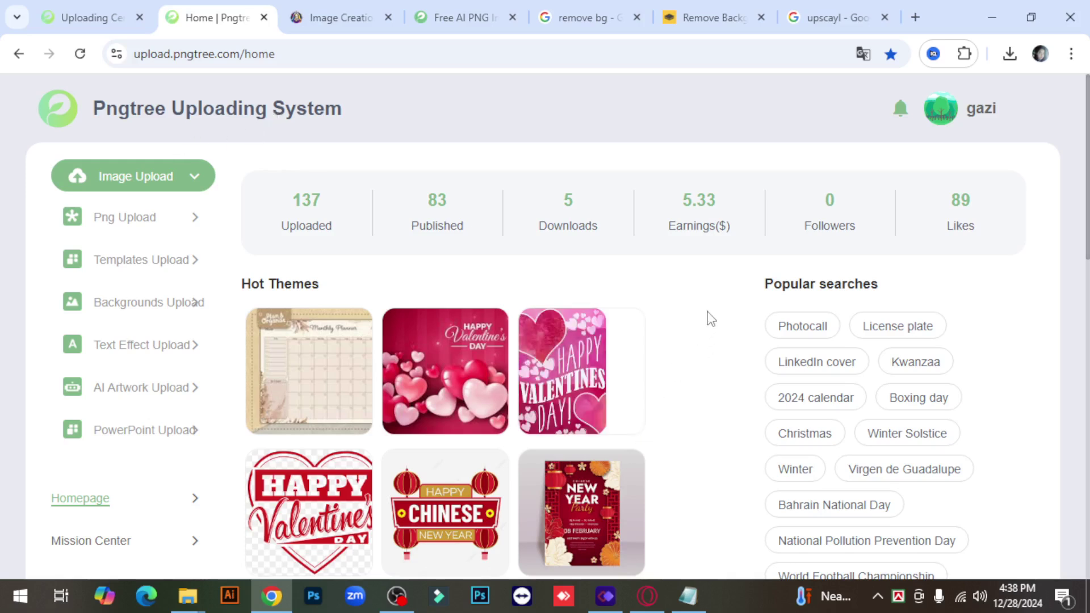
{"action": "double_click", "coordinate": [467, 203]}
{"action": "left_click", "coordinate": [717, 316]}
{"action": "double_click", "coordinate": [460, 202]}
{"action": "left_click", "coordinate": [710, 317]}
{"action": "double_click", "coordinate": [452, 205]}
{"action": "left_click", "coordinate": [707, 316]}
Clear the browser and Notepad windows off the desktop and move the 123 ZIP archive to an open spot.
{"action": "left_click", "coordinate": [992, 17]}
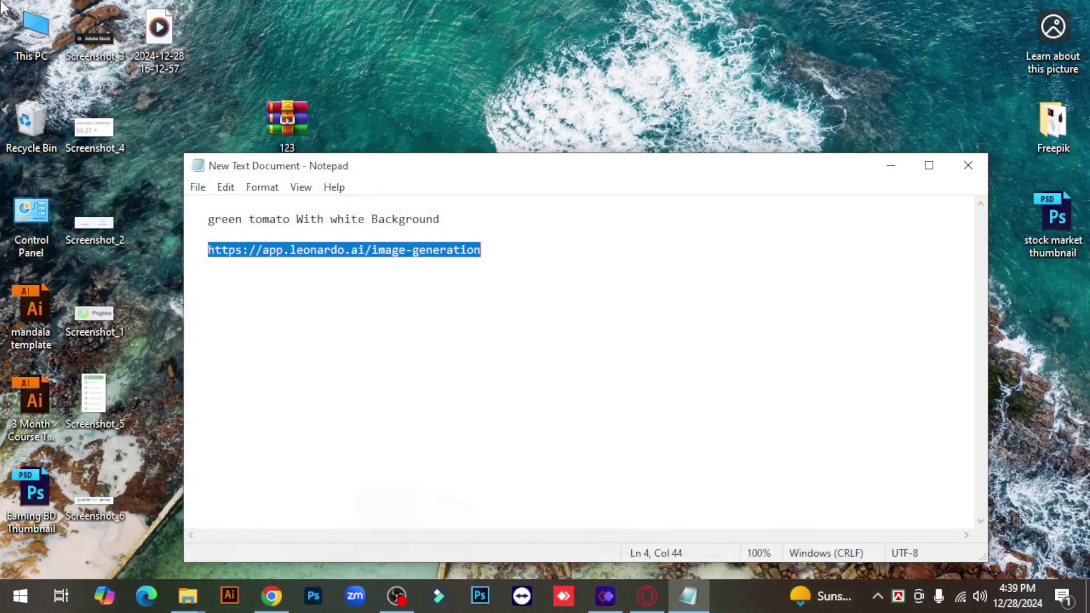
{"action": "left_click", "coordinate": [968, 166]}
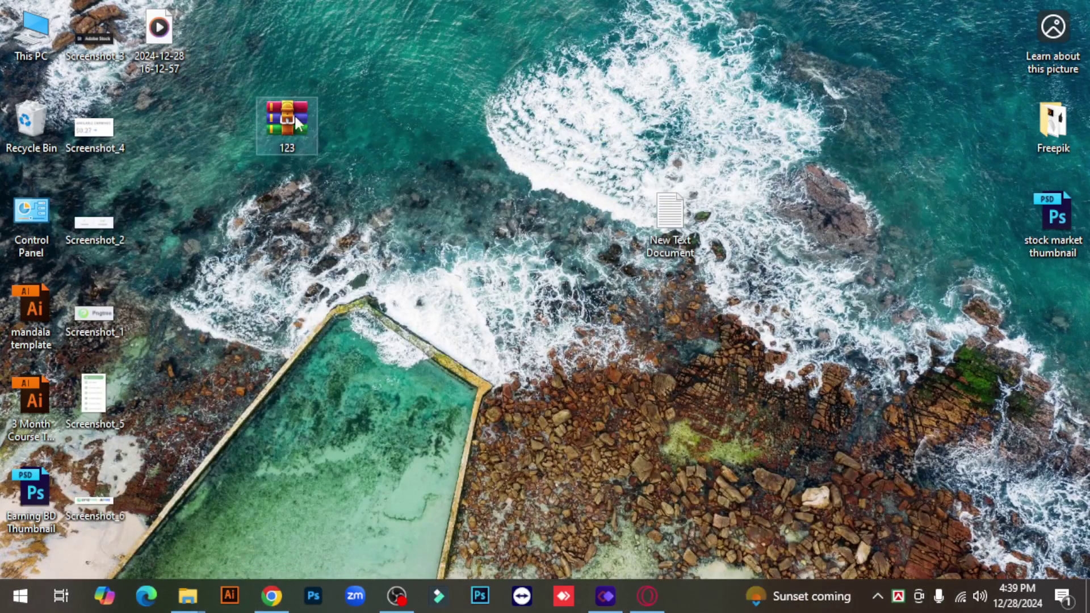
{"action": "left_click_drag", "start_coordinate": [294, 114], "coordinate": [422, 205]}
{"action": "left_click_drag", "start_coordinate": [369, 167], "coordinate": [352, 209]}
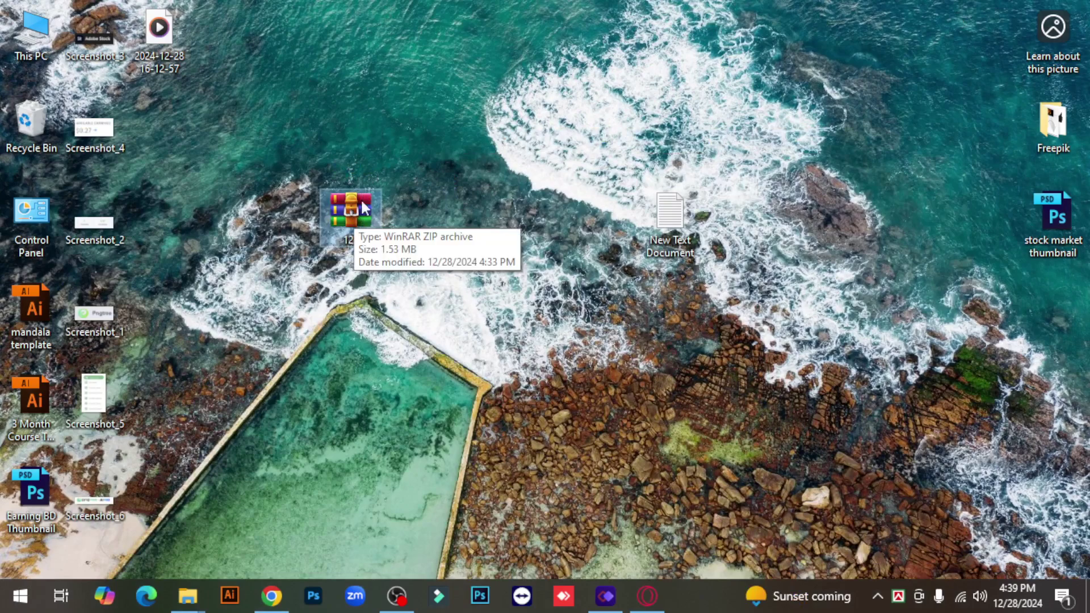
{"action": "left_click", "coordinate": [380, 152]}
Move the deleted green tomato image from the Recycle Bin back onto the desktop.
{"action": "double_click", "coordinate": [29, 126]}
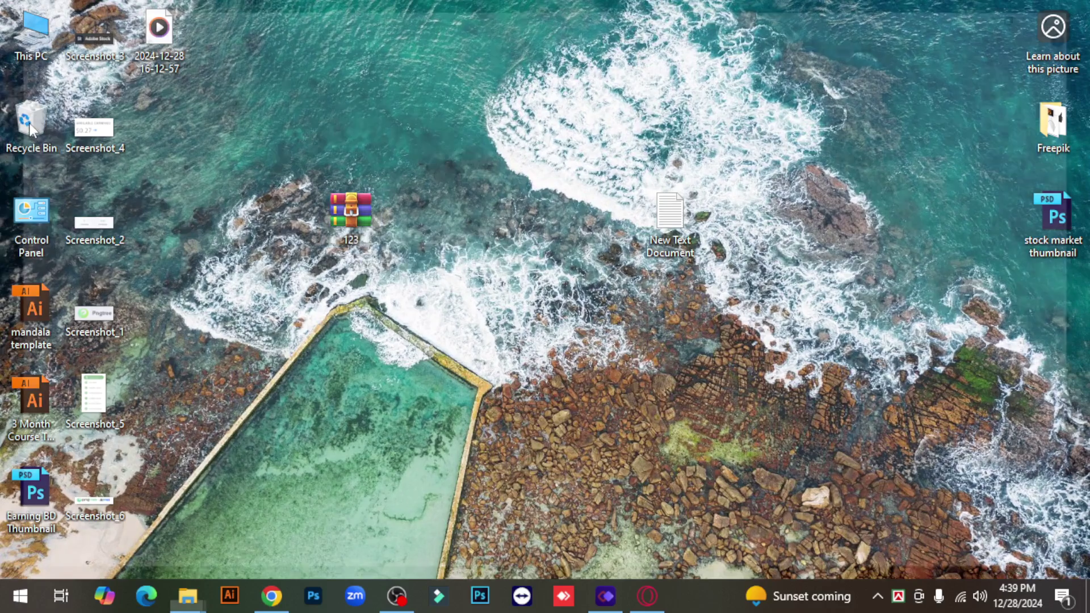
{"action": "right_click", "coordinate": [196, 133]}
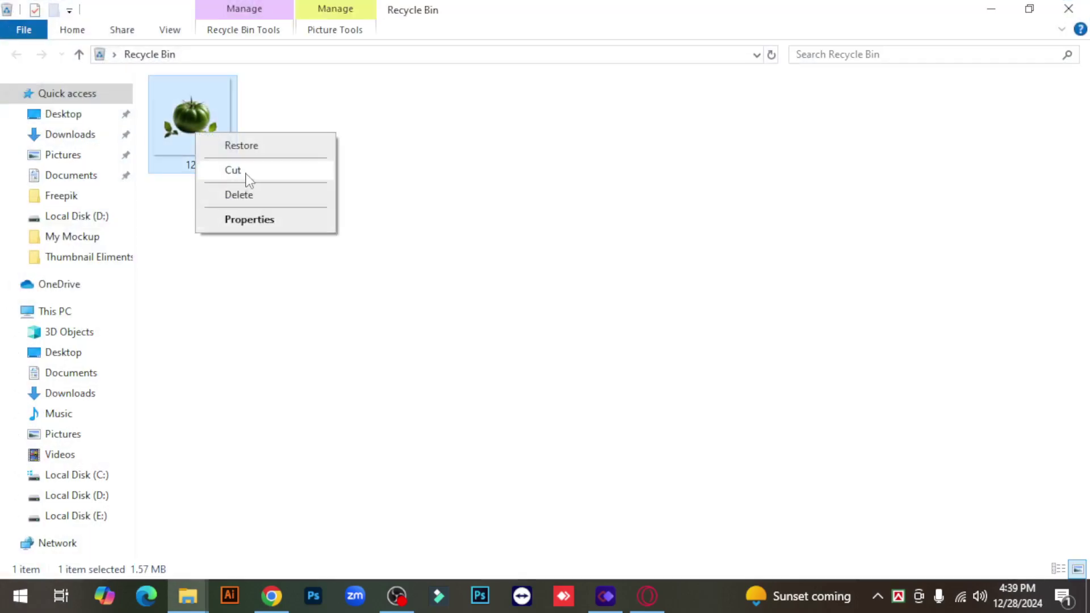
{"action": "left_click", "coordinate": [241, 171]}
{"action": "left_click", "coordinate": [1069, 8]}
{"action": "right_click", "coordinate": [502, 277]}
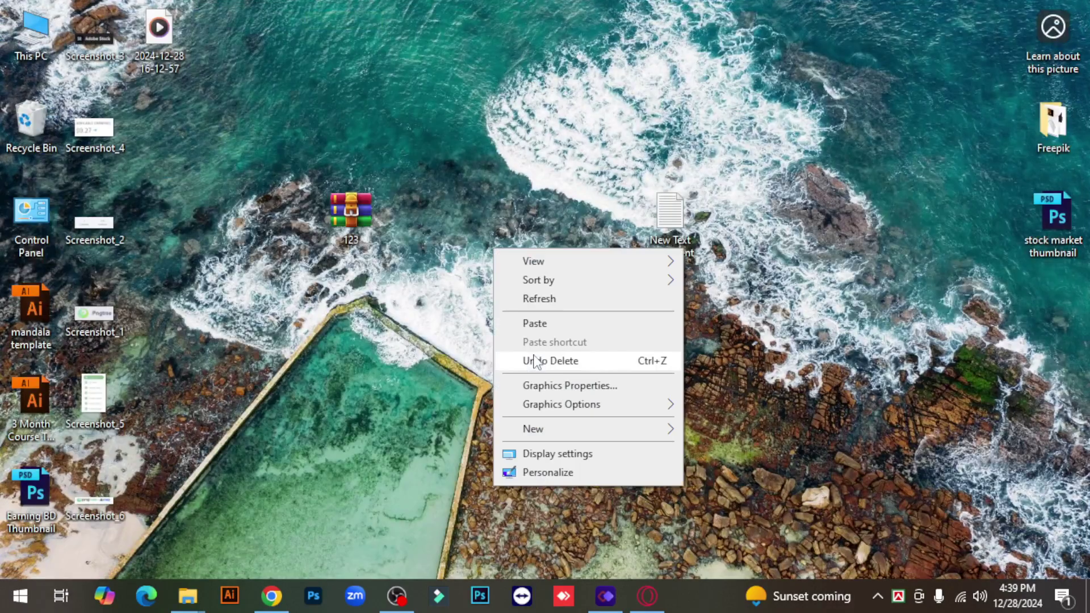
{"action": "left_click", "coordinate": [530, 318]}
Delete the 123 ZIP archive from the desktop and reposition the 123 tomato image.
{"action": "left_click", "coordinate": [352, 208]}
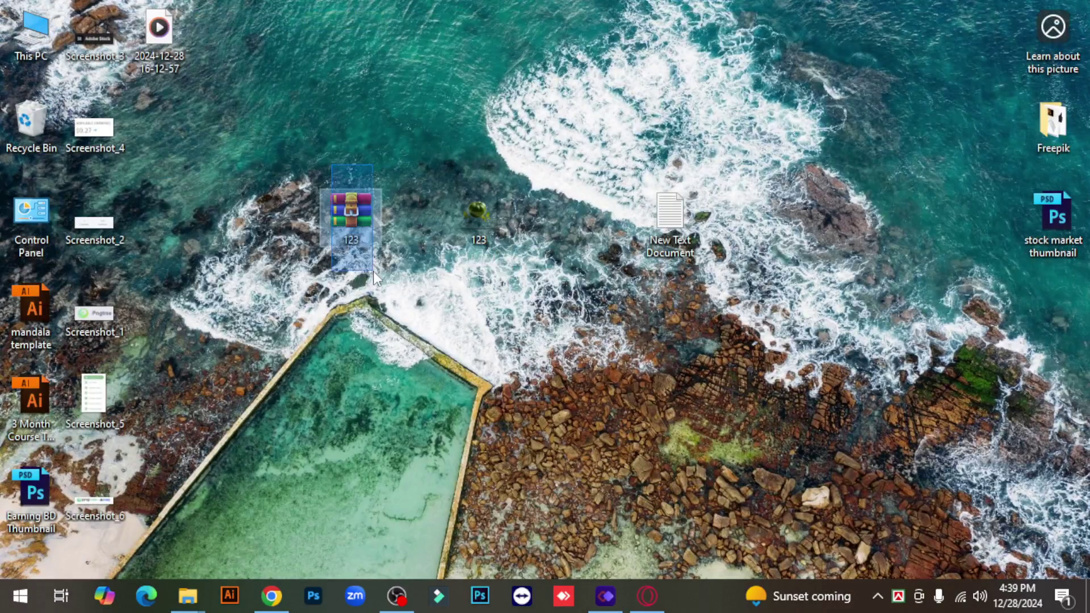
{"action": "key", "text": "Delete"}
{"action": "left_click_drag", "start_coordinate": [474, 226], "coordinate": [448, 158]}
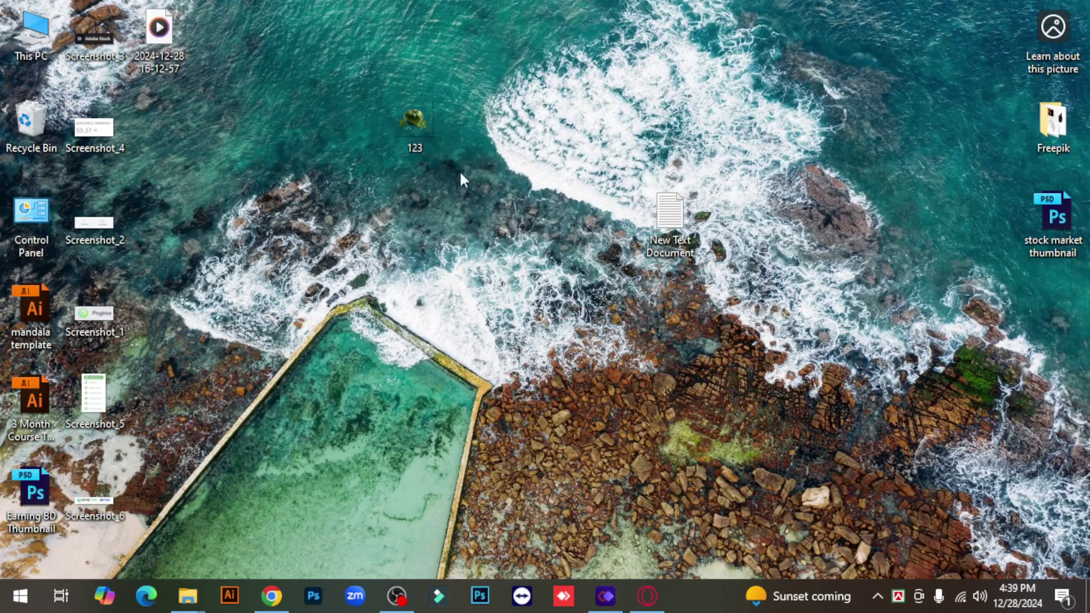
{"action": "mouse_move", "coordinate": [426, 122]}
{"action": "left_mouse_down"}
{"action": "mouse_move", "coordinate": [430, 217]}
{"action": "mouse_move", "coordinate": [432, 128]}
{"action": "left_mouse_up"}
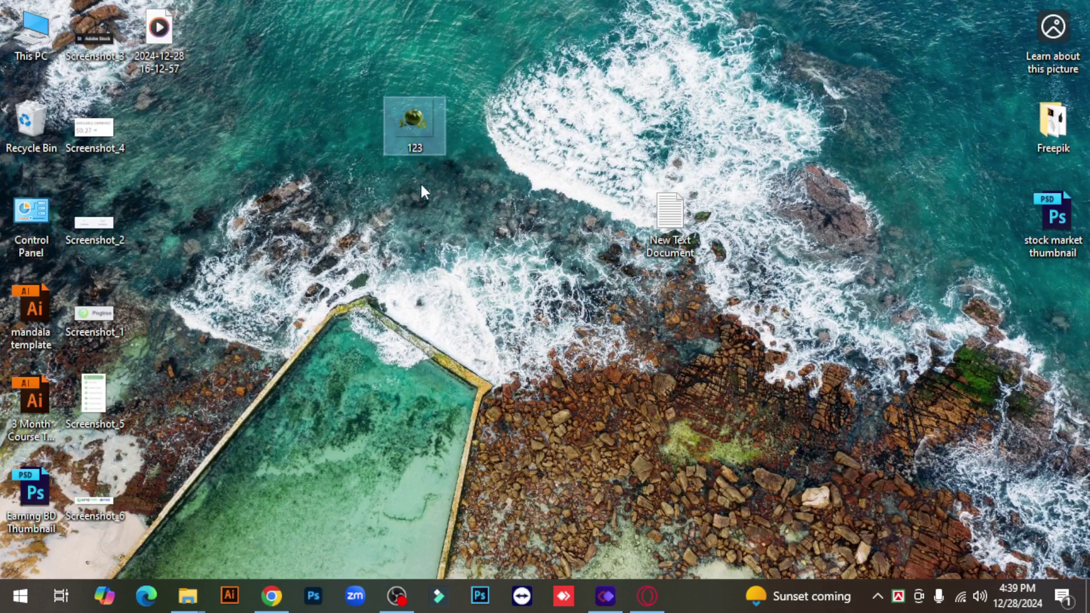
Switch to Photoshop and open the 123 tomato image from the Desktop folder.
{"action": "double_click", "coordinate": [413, 118]}
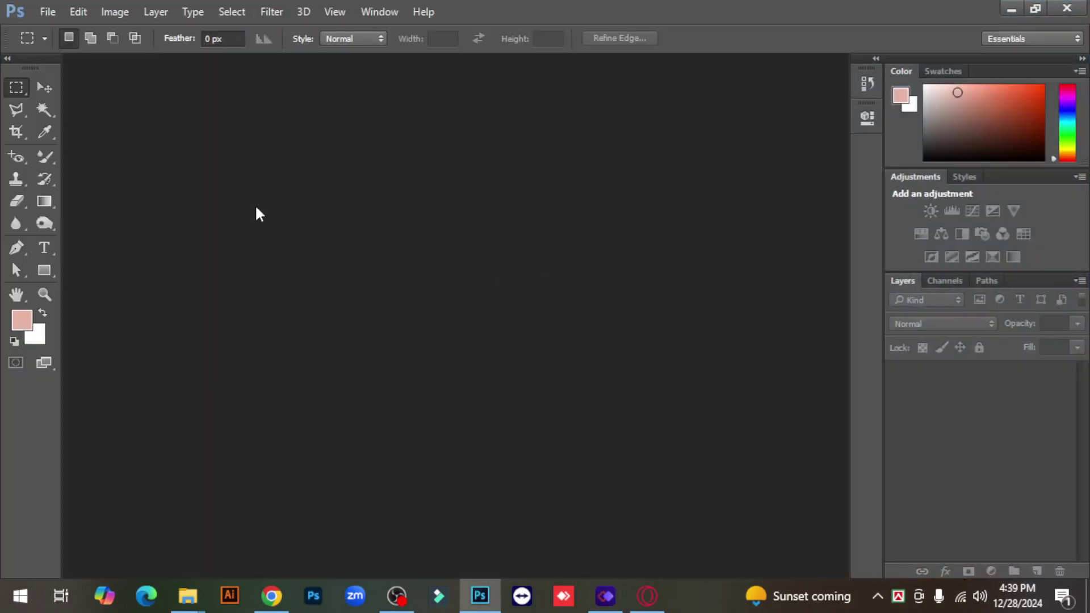
{"action": "left_click", "coordinate": [47, 12]}
{"action": "left_click", "coordinate": [51, 44]}
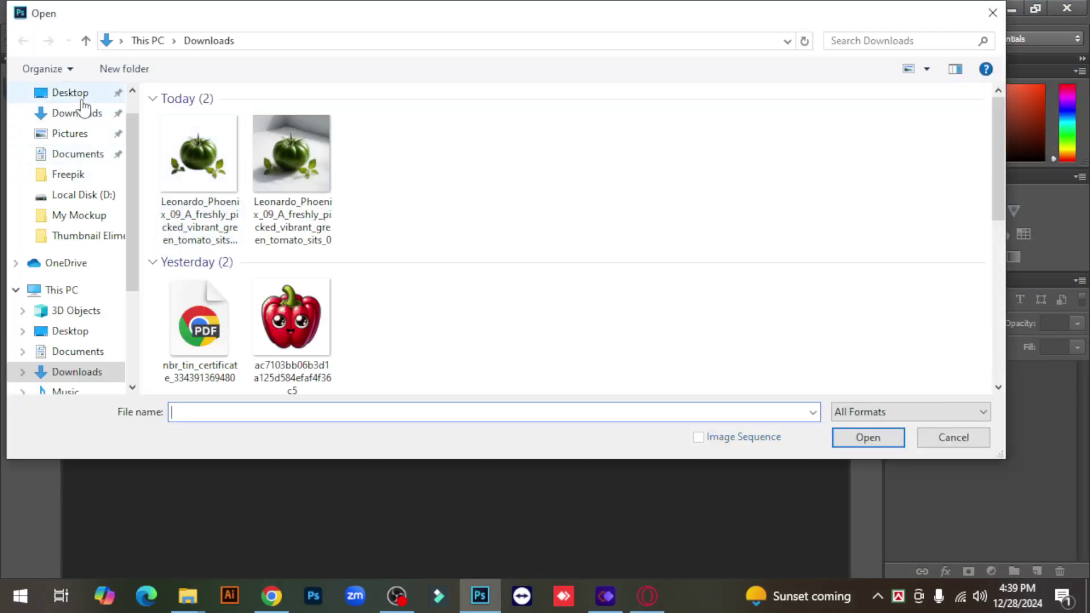
{"action": "left_click", "coordinate": [79, 92]}
{"action": "left_click", "coordinate": [391, 147]}
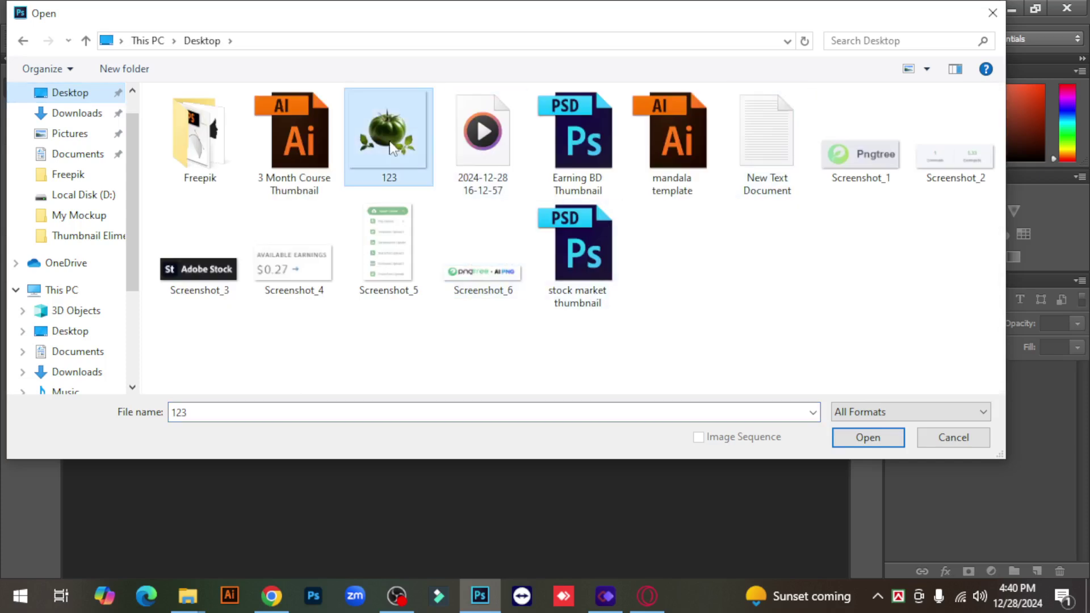
{"action": "left_click", "coordinate": [868, 438]}
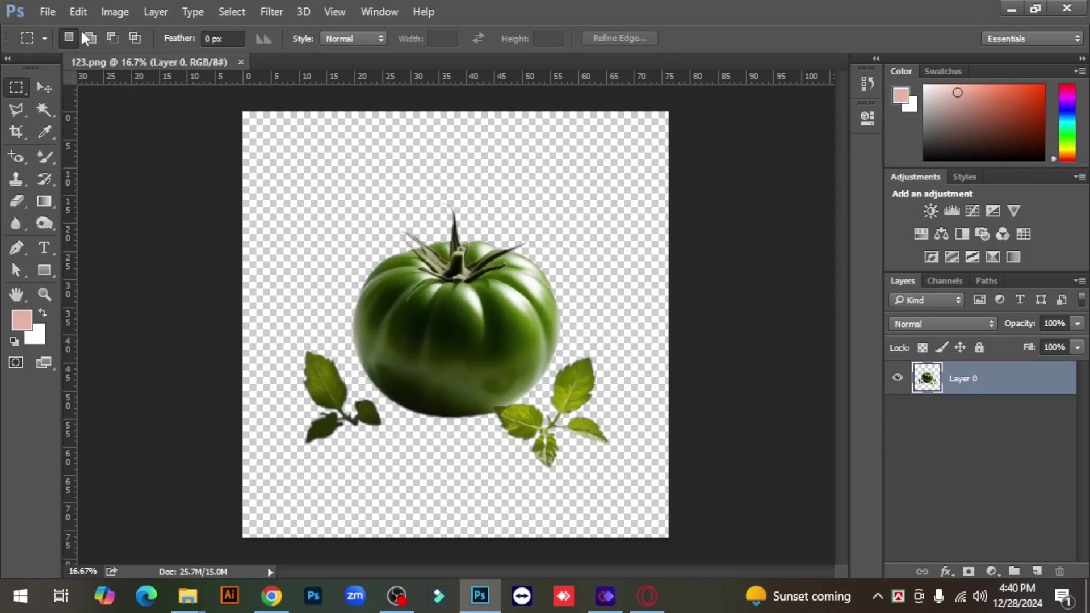
Set the tomato image's resolution to 300 pixels/inch and its linked width and height to 3000 pixels.
{"action": "left_click", "coordinate": [115, 12]}
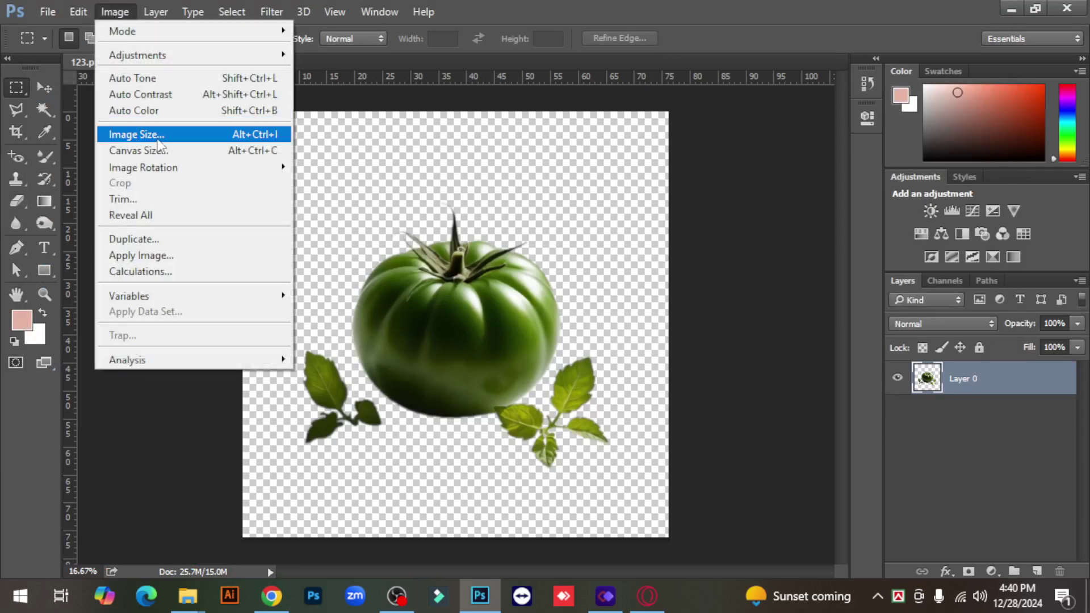
{"action": "left_click", "coordinate": [158, 136]}
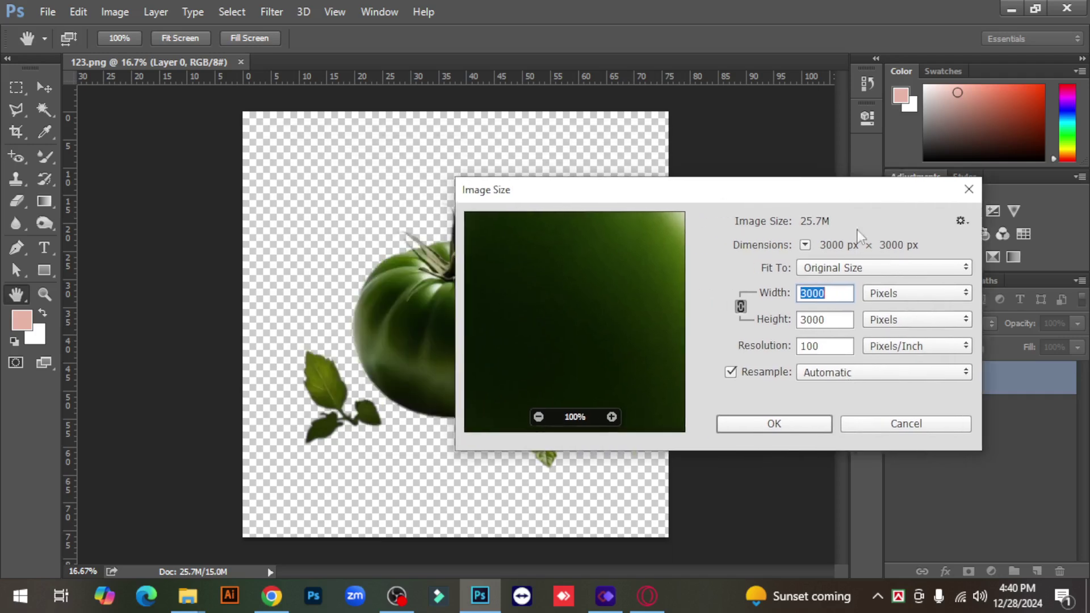
{"action": "double_click", "coordinate": [826, 346]}
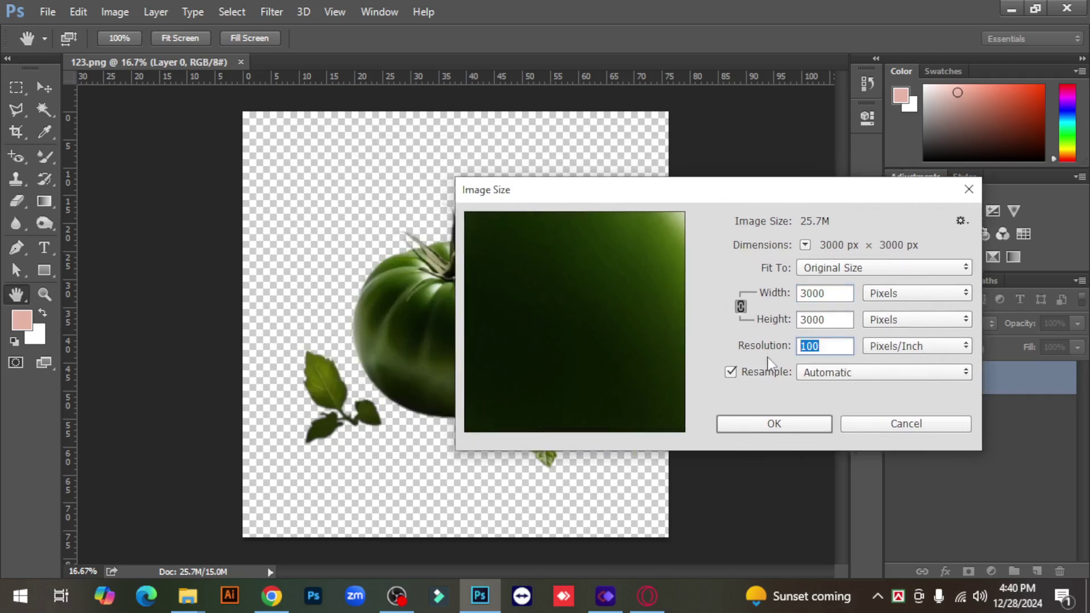
{"action": "type", "text": "300"}
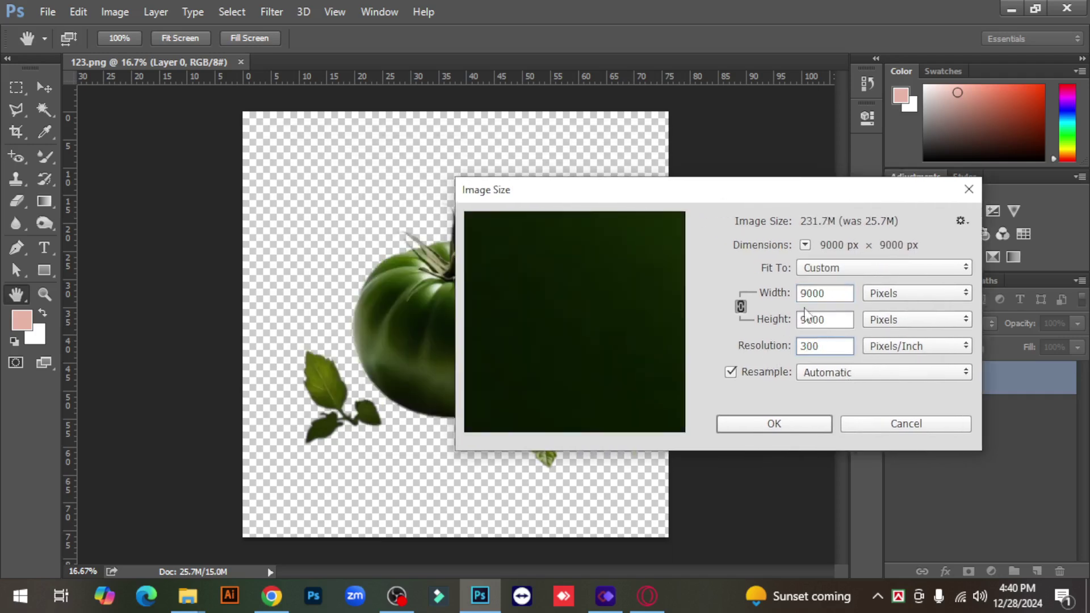
{"action": "left_click", "coordinate": [827, 294]}
{"action": "left_click_drag", "start_coordinate": [827, 293], "coordinate": [785, 301]}
{"action": "type", "text": "3000"}
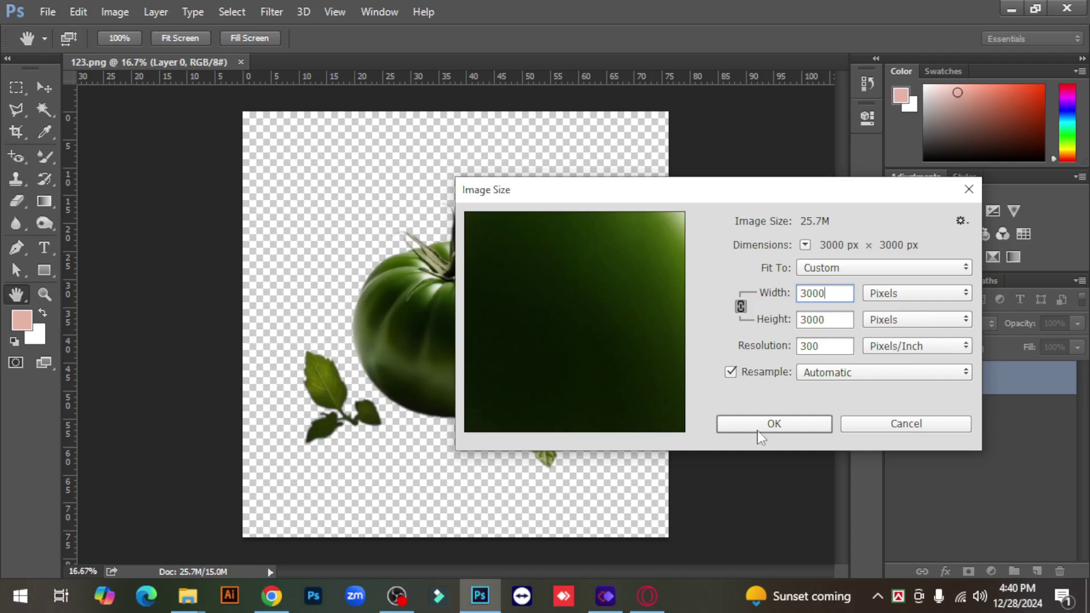
{"action": "left_click", "coordinate": [786, 427]}
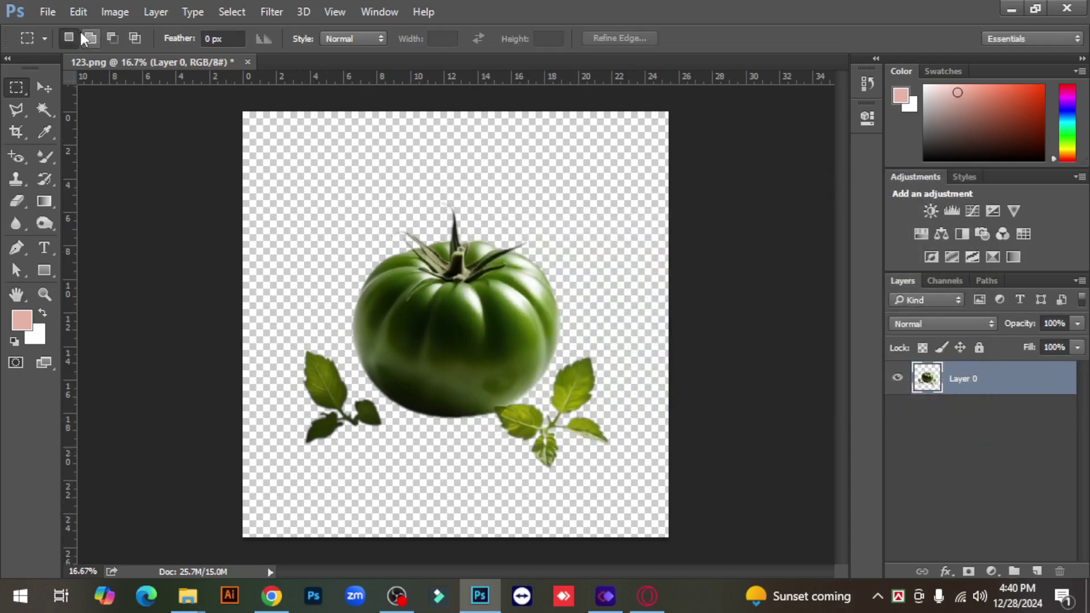
Save the image as a PNG over 123 on the Desktop, using Smallest / Slow compression and no interlacing.
{"action": "left_click", "coordinate": [48, 12]}
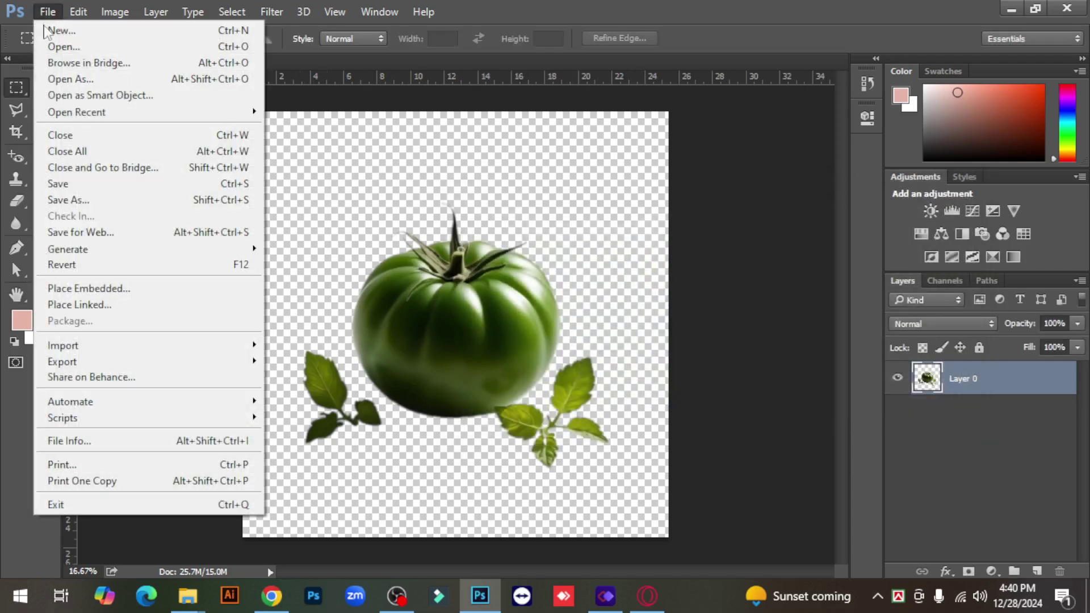
{"action": "left_click", "coordinate": [77, 202]}
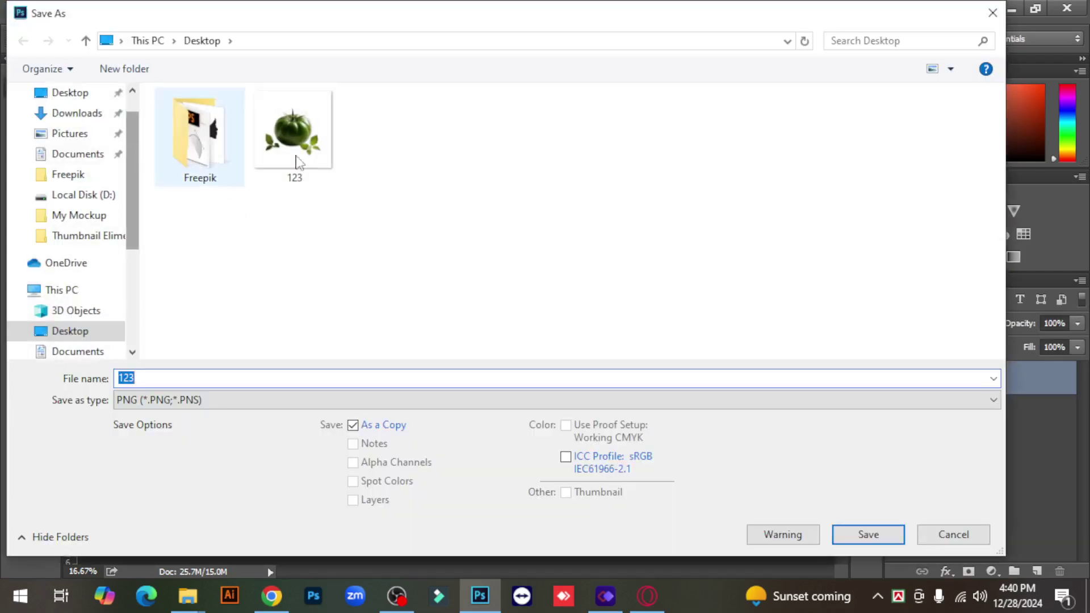
{"action": "left_click", "coordinate": [291, 152]}
{"action": "left_click", "coordinate": [857, 537]}
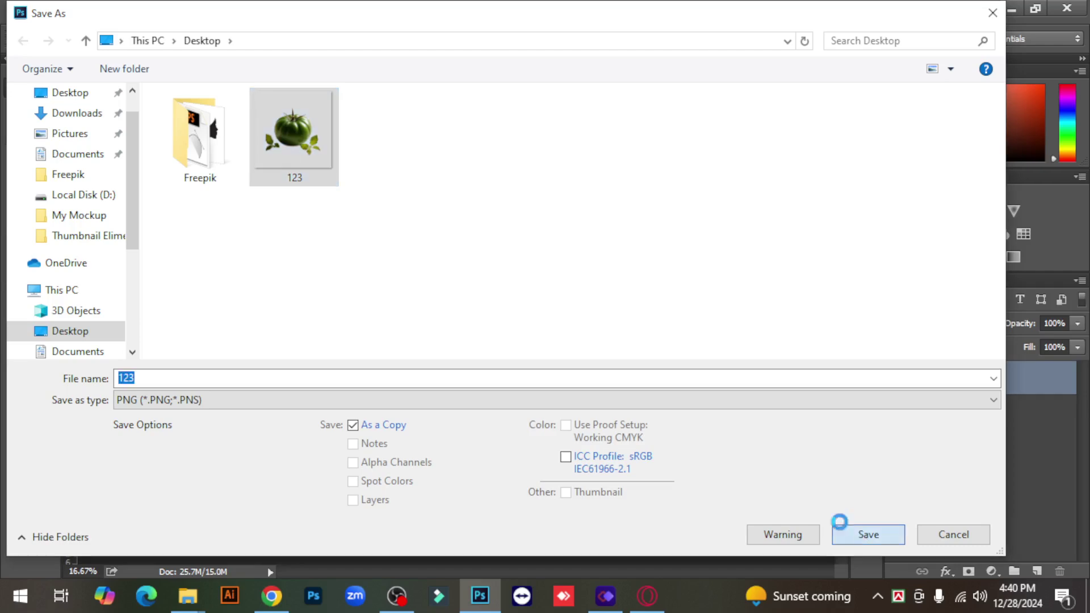
{"action": "left_click", "coordinate": [584, 298]}
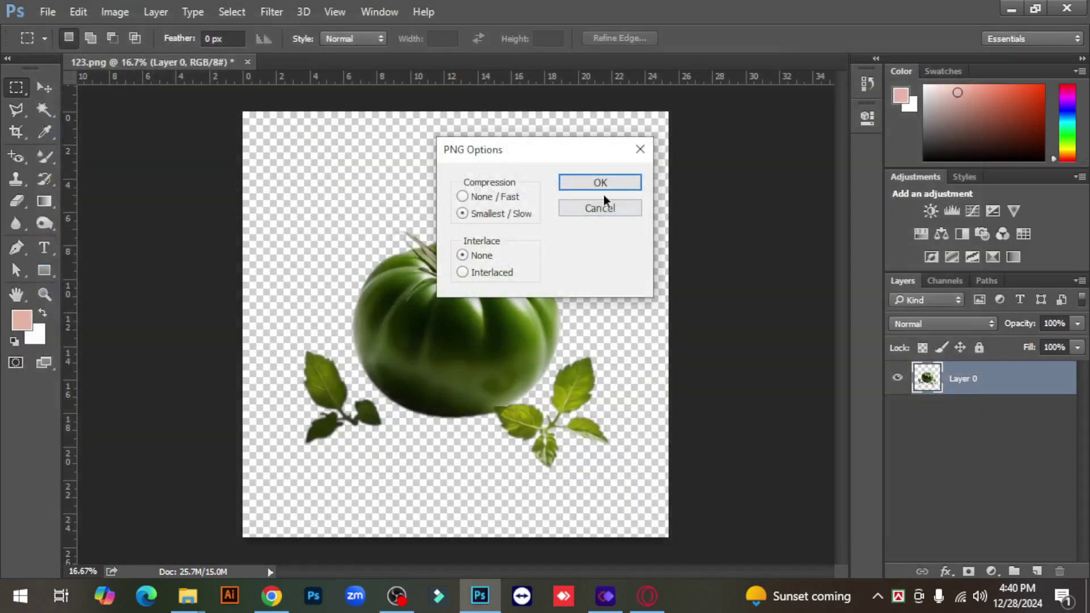
{"action": "left_click", "coordinate": [601, 183]}
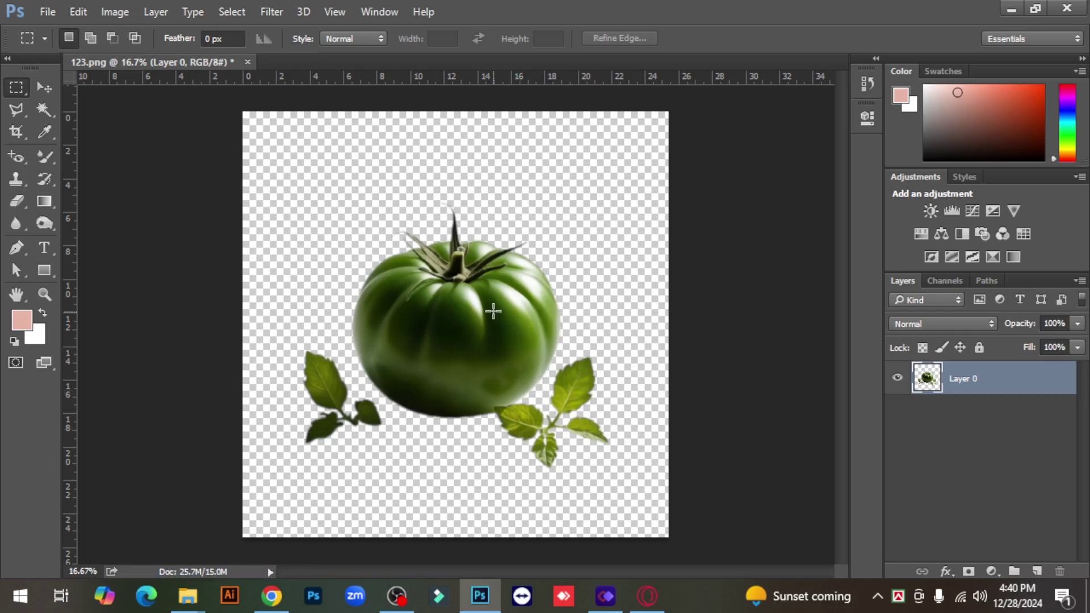
Close the 123.png document without saving further changes and switch back to the Pngtree page in Chrome.
{"action": "left_click", "coordinate": [248, 62]}
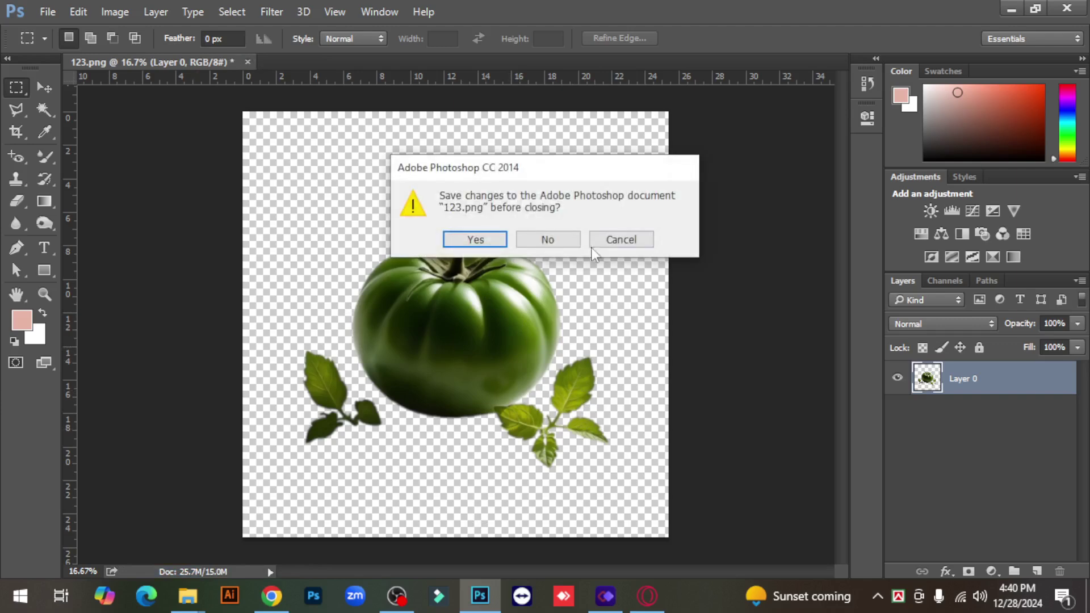
{"action": "left_click", "coordinate": [548, 238]}
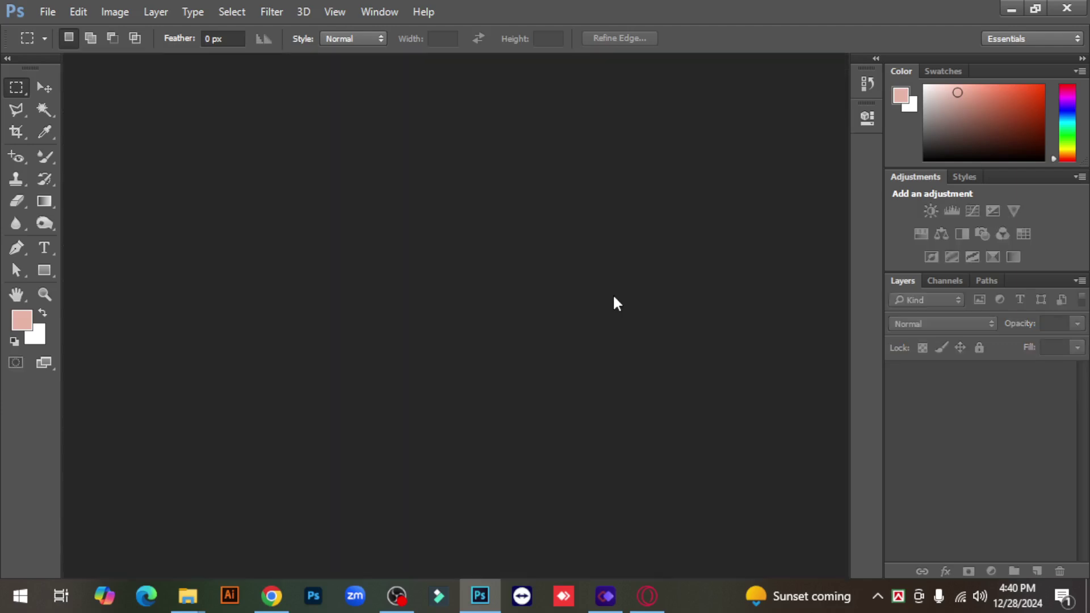
{"action": "left_click", "coordinate": [1011, 11]}
{"action": "left_click", "coordinate": [271, 595]}
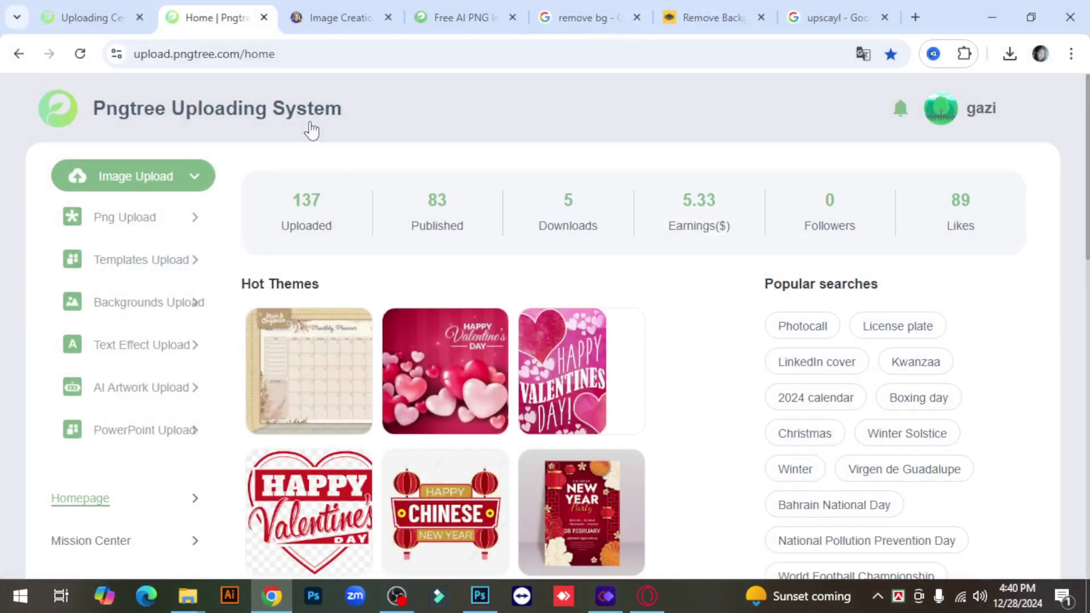